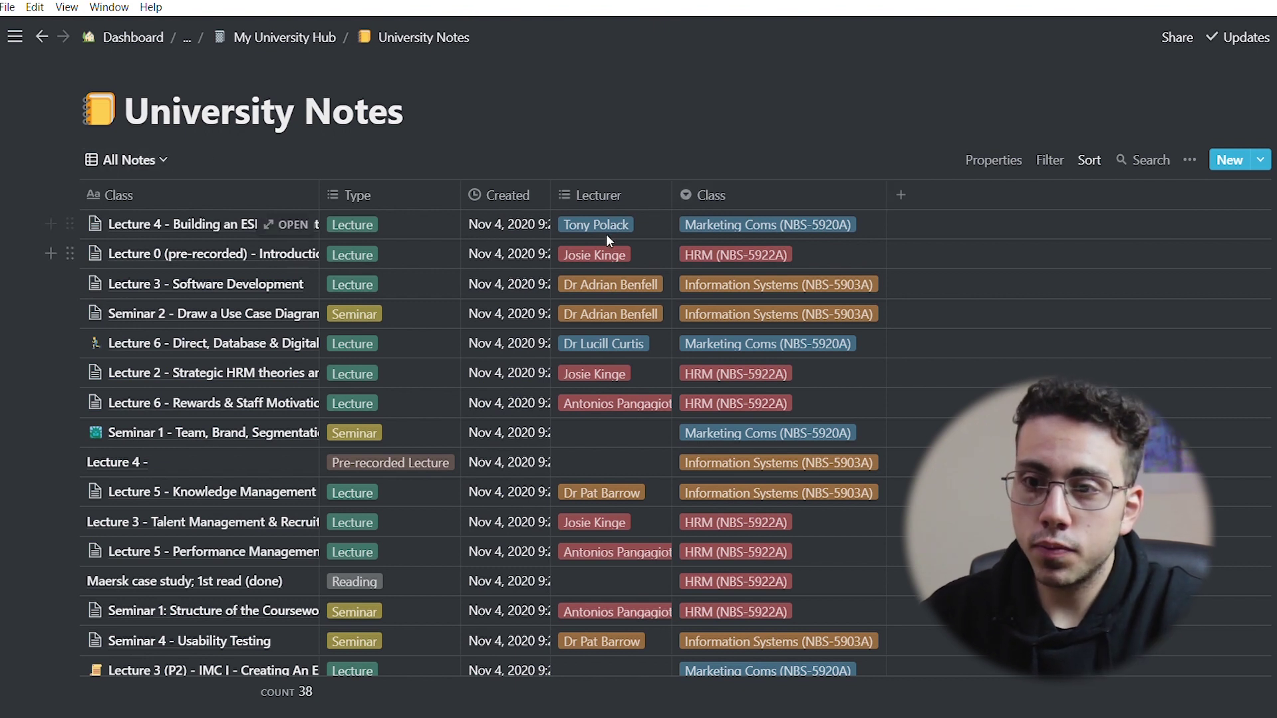
Step: Show the University Notes saved views list from the All Notes view dropdown
{"action": "left_click", "coordinate": [141, 161]}
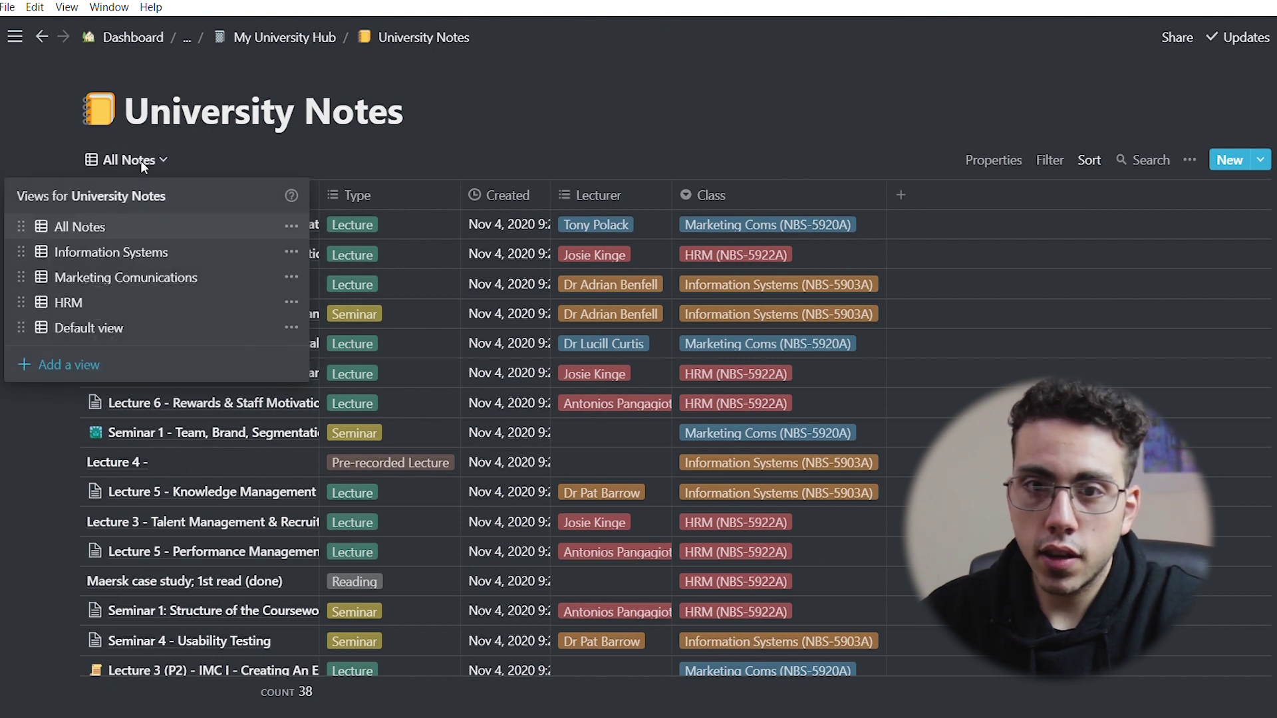
{"action": "left_click", "coordinate": [139, 279]}
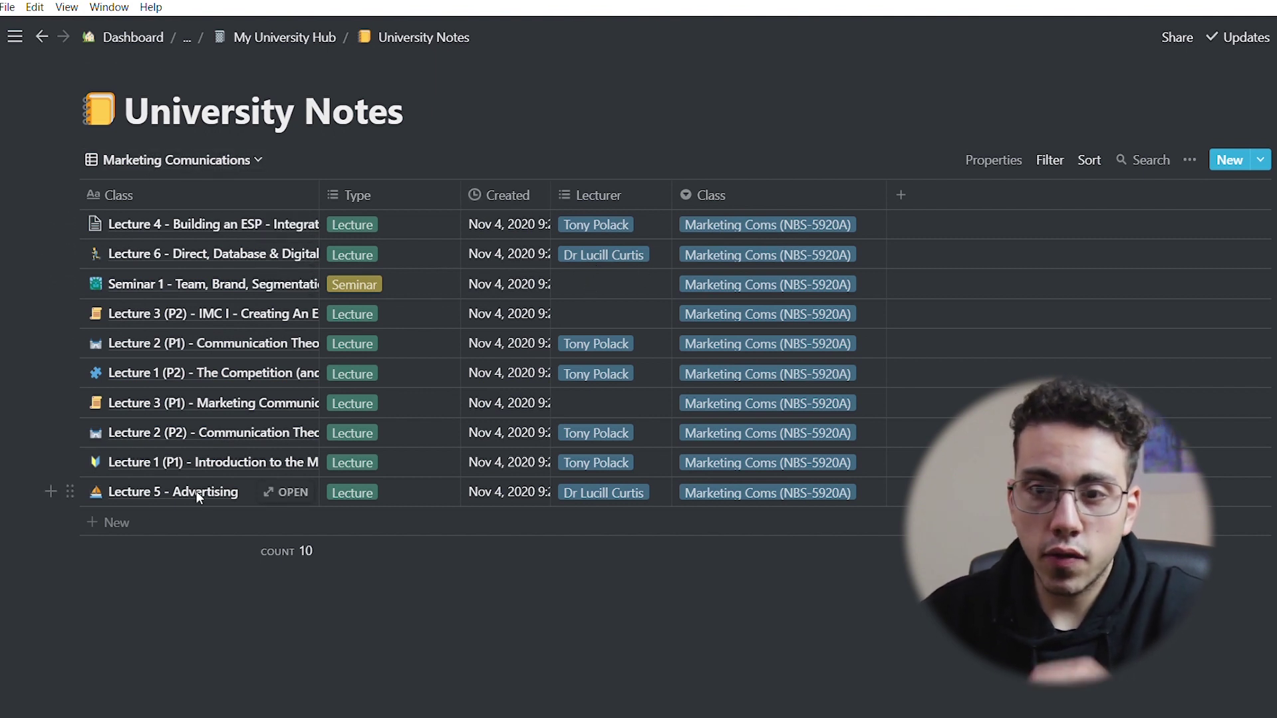
{"action": "left_click", "coordinate": [183, 170]}
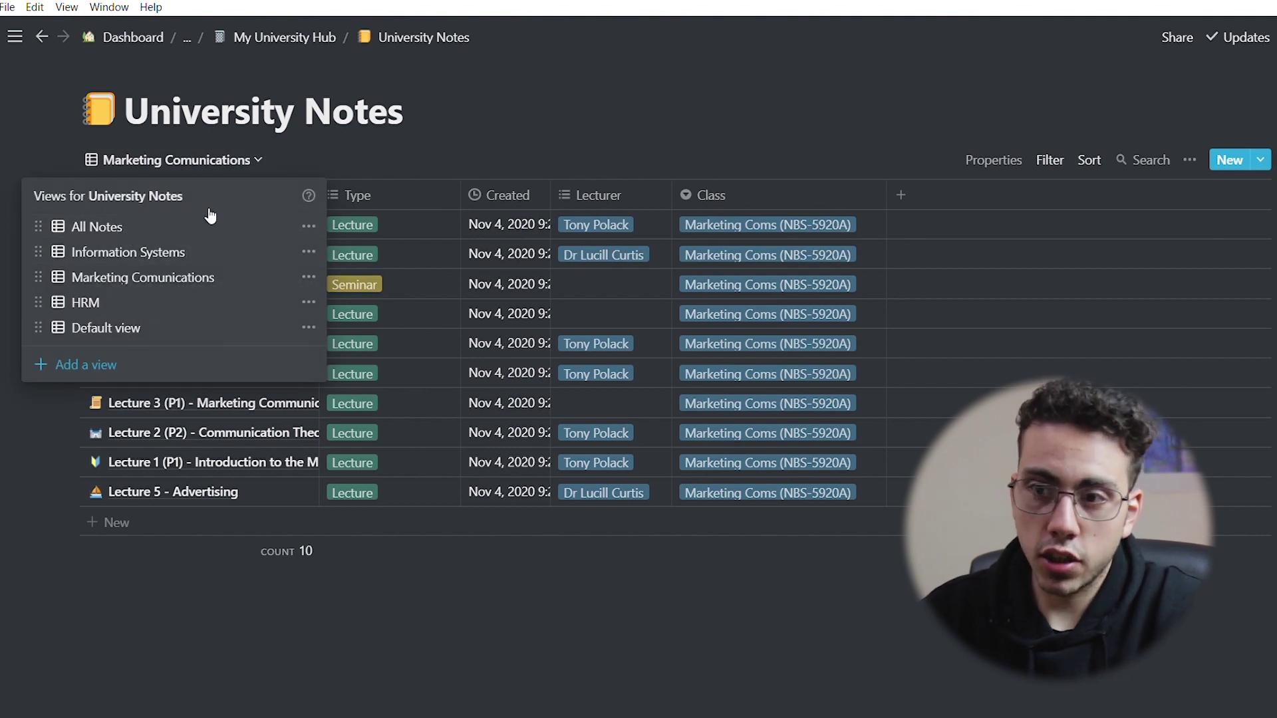
{"action": "left_click", "coordinate": [130, 233]}
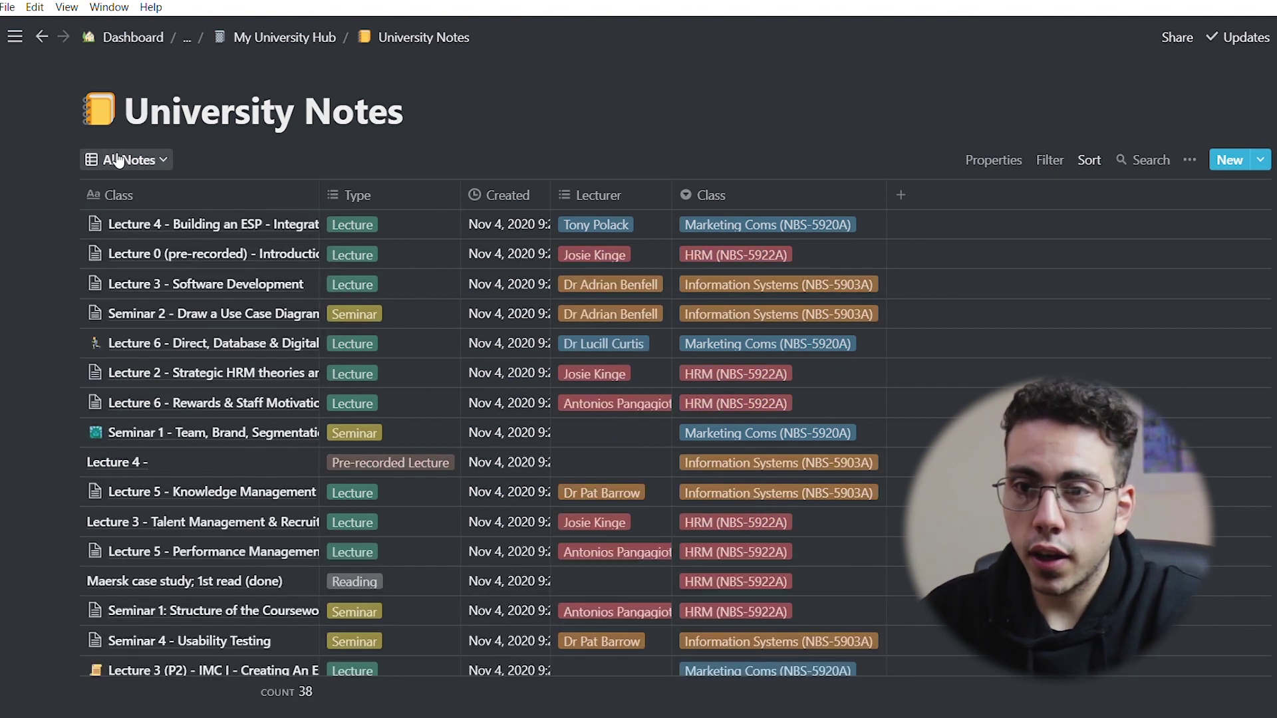
{"action": "left_click", "coordinate": [647, 261]}
{"action": "left_click", "coordinate": [845, 255]}
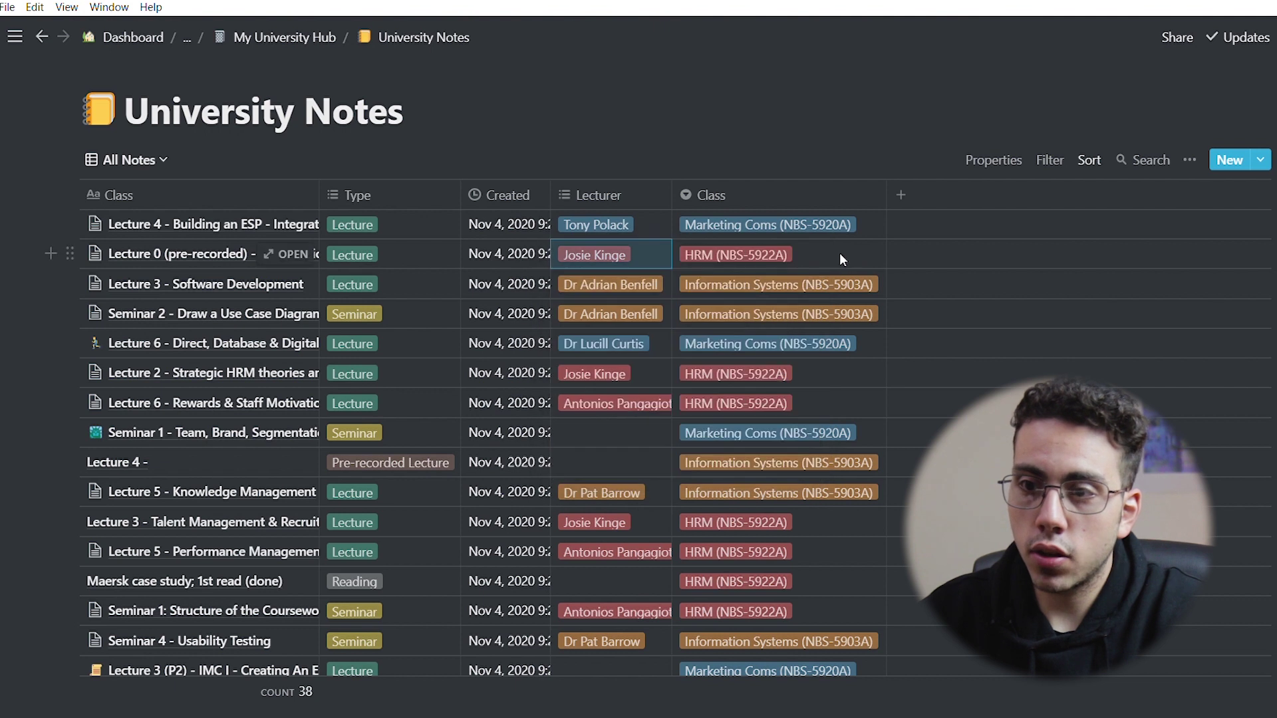
{"action": "left_click", "coordinate": [845, 257]}
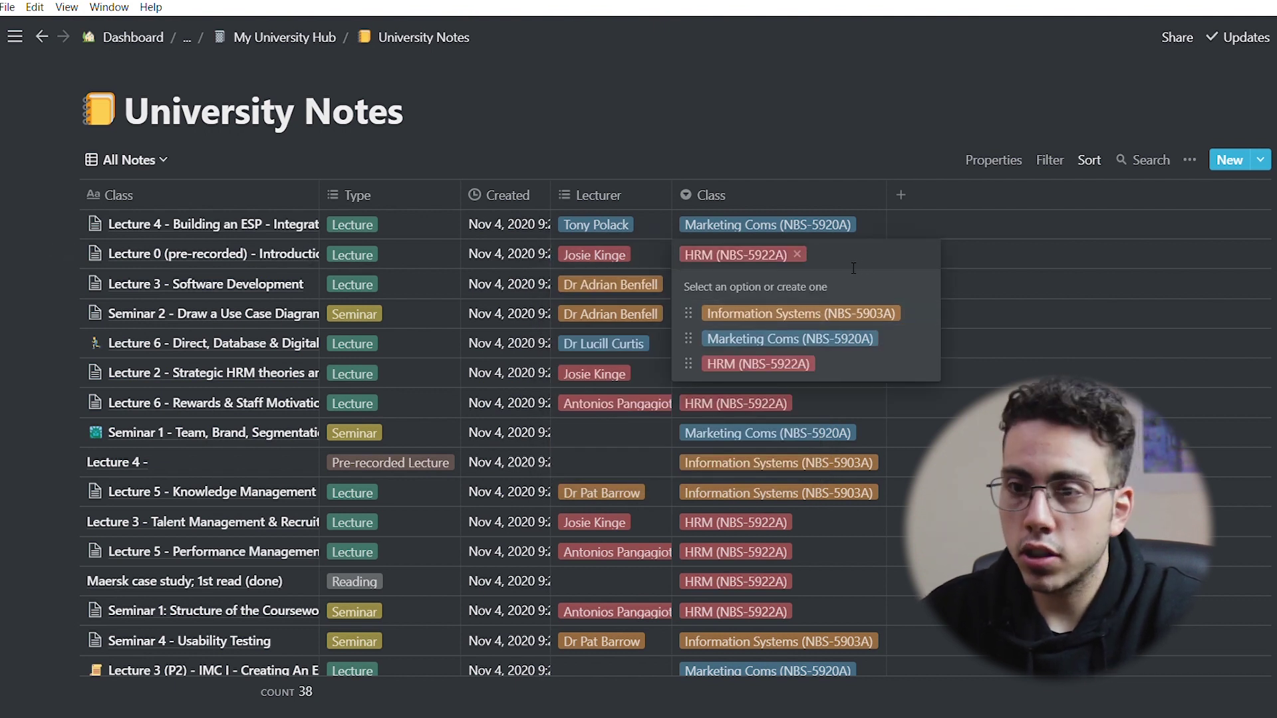
{"action": "key", "text": "Escape"}
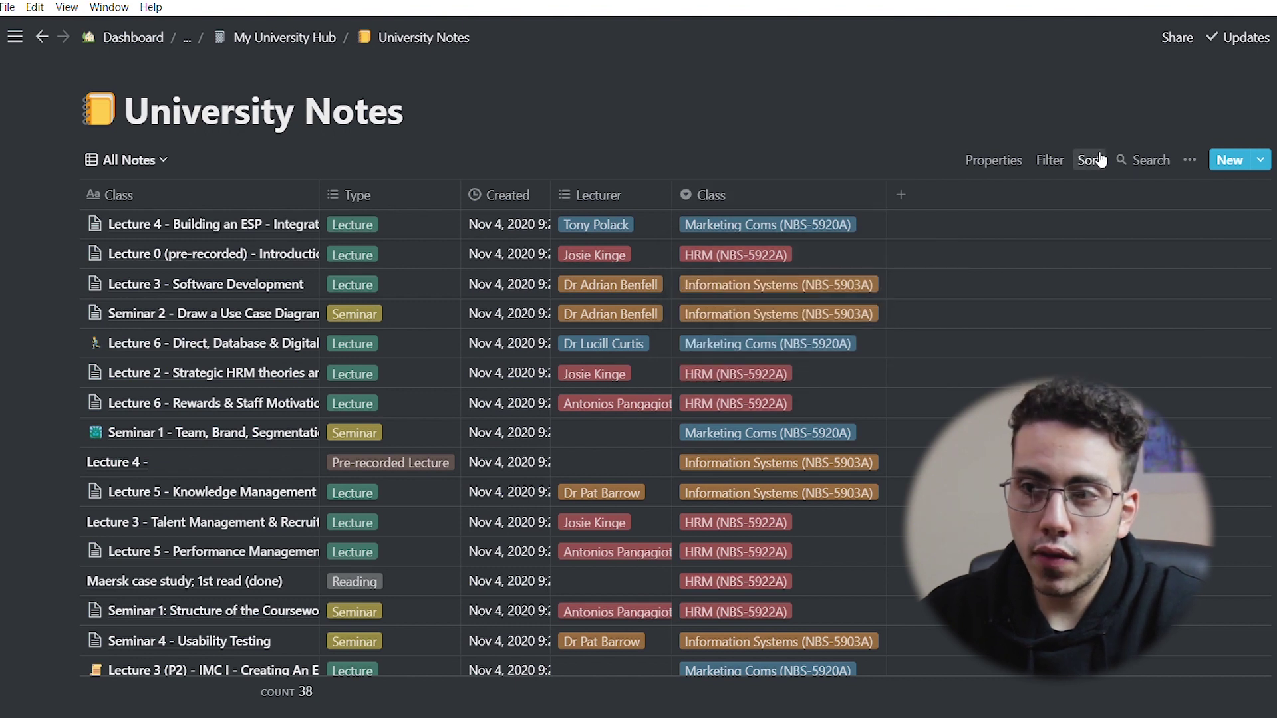
{"action": "left_click", "coordinate": [1097, 160]}
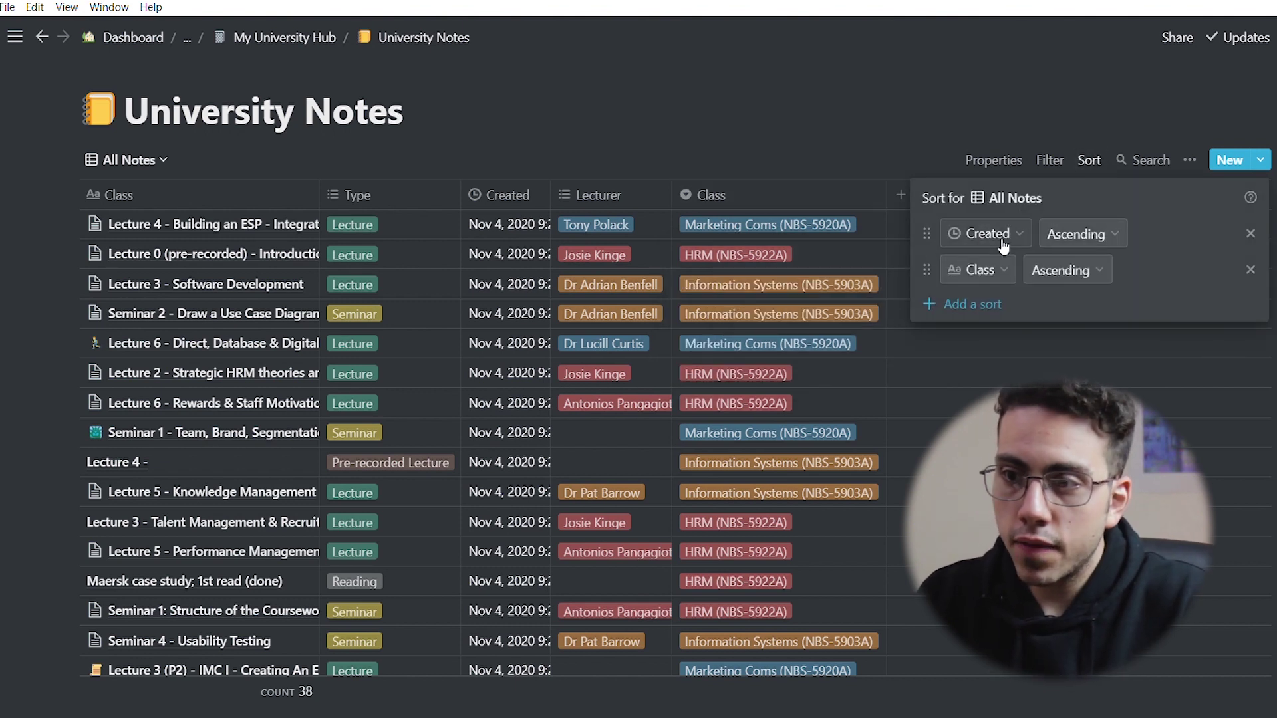
{"action": "left_click", "coordinate": [891, 112]}
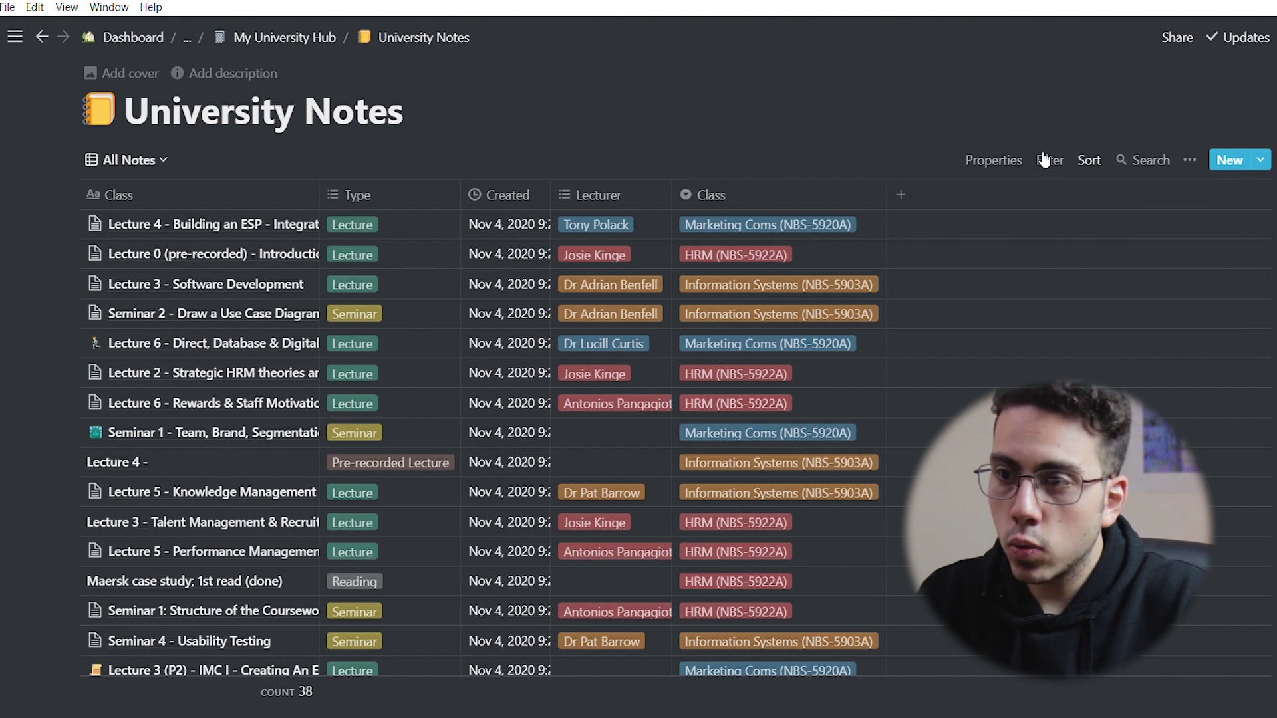
{"action": "left_click", "coordinate": [1044, 160]}
{"action": "left_click", "coordinate": [817, 139]}
{"action": "left_click", "coordinate": [128, 159]}
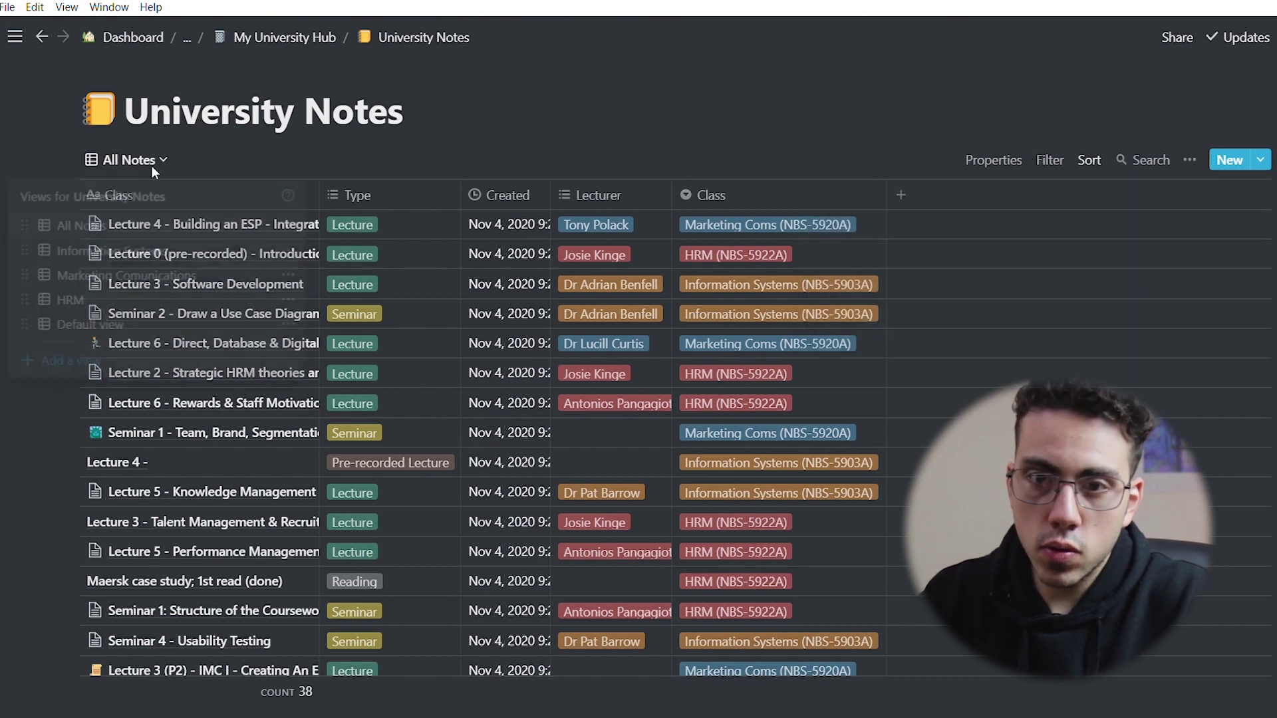
{"action": "left_click", "coordinate": [110, 256]}
{"action": "left_click", "coordinate": [1042, 165]}
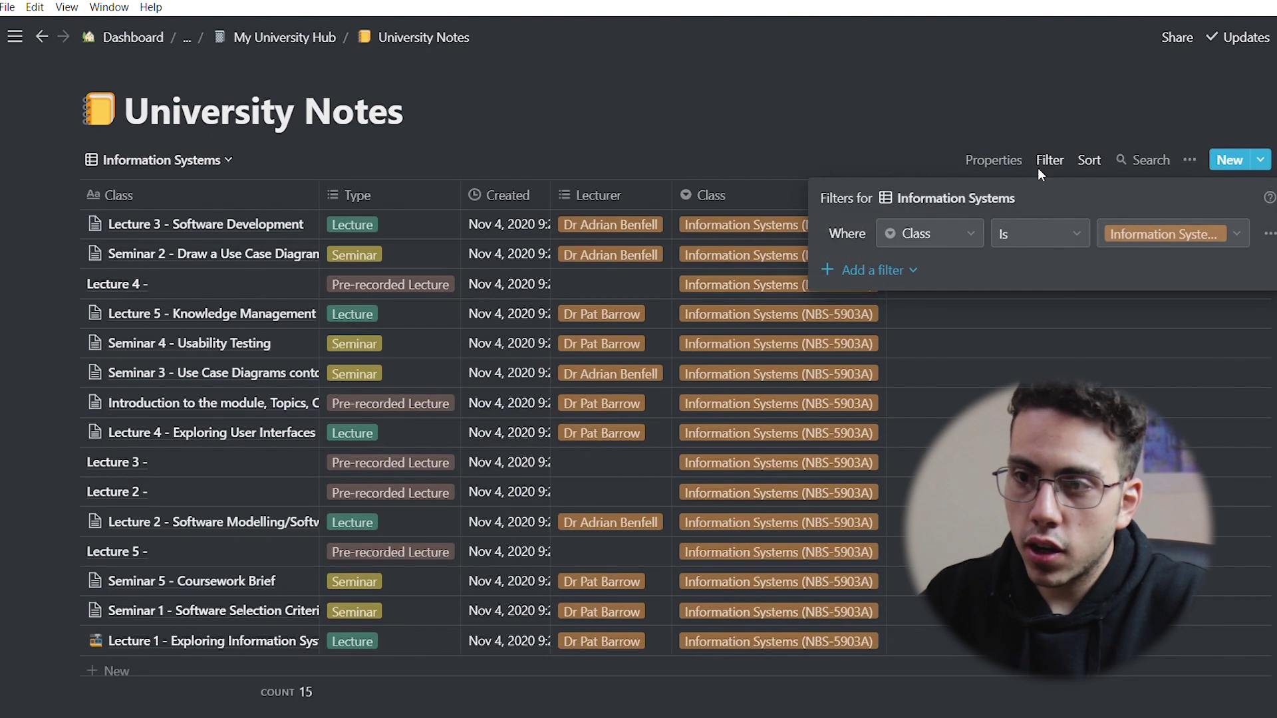
{"action": "left_click", "coordinate": [904, 141]}
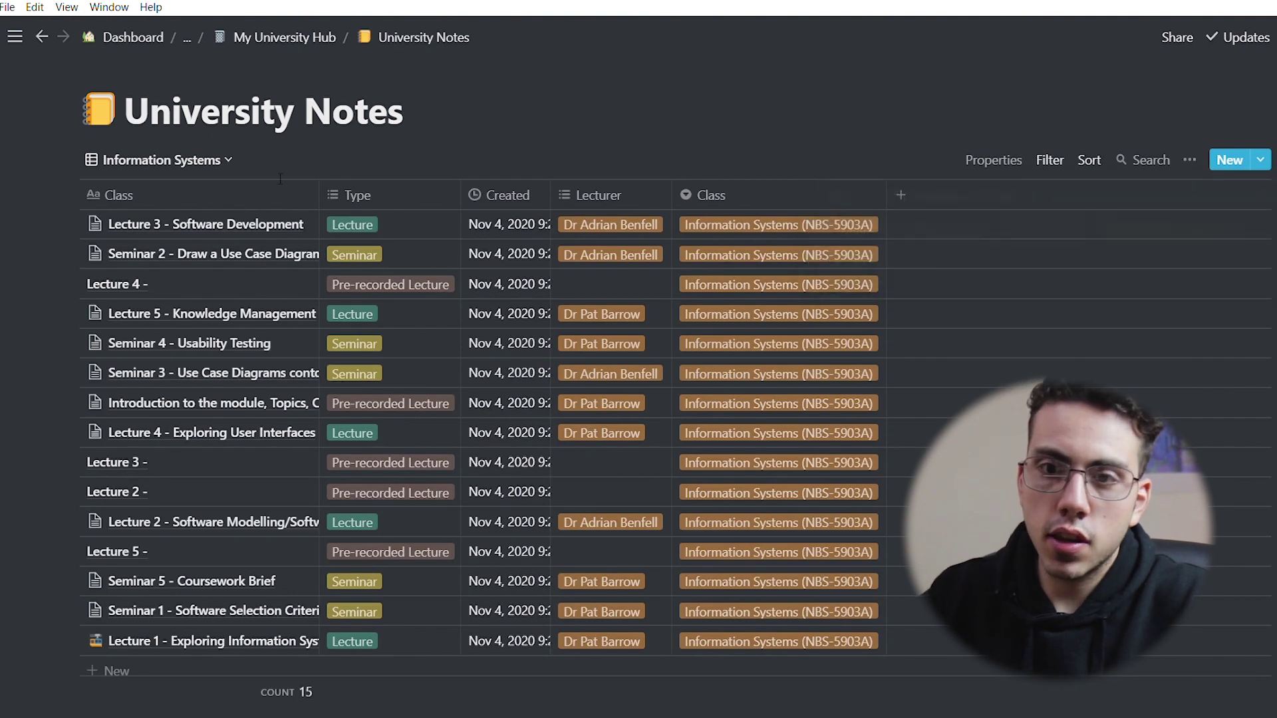
{"action": "left_click", "coordinate": [163, 160]}
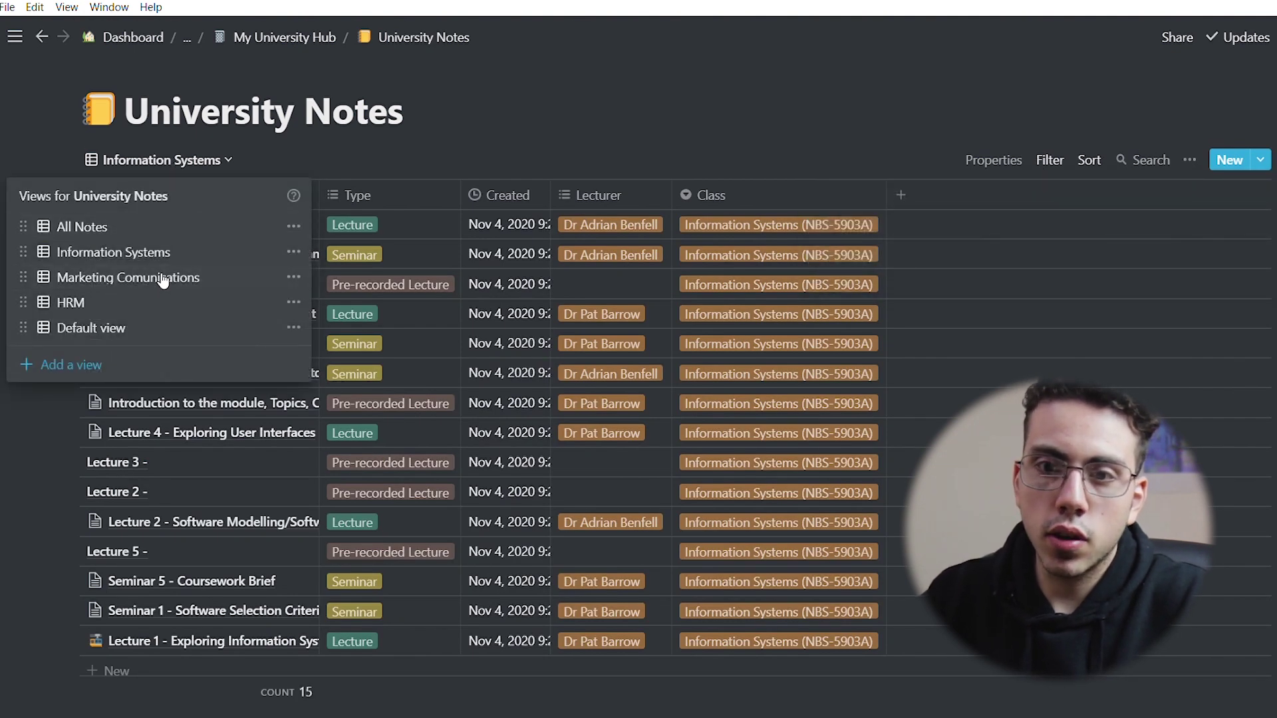
{"action": "left_click", "coordinate": [158, 275]}
{"action": "left_click", "coordinate": [1049, 162]}
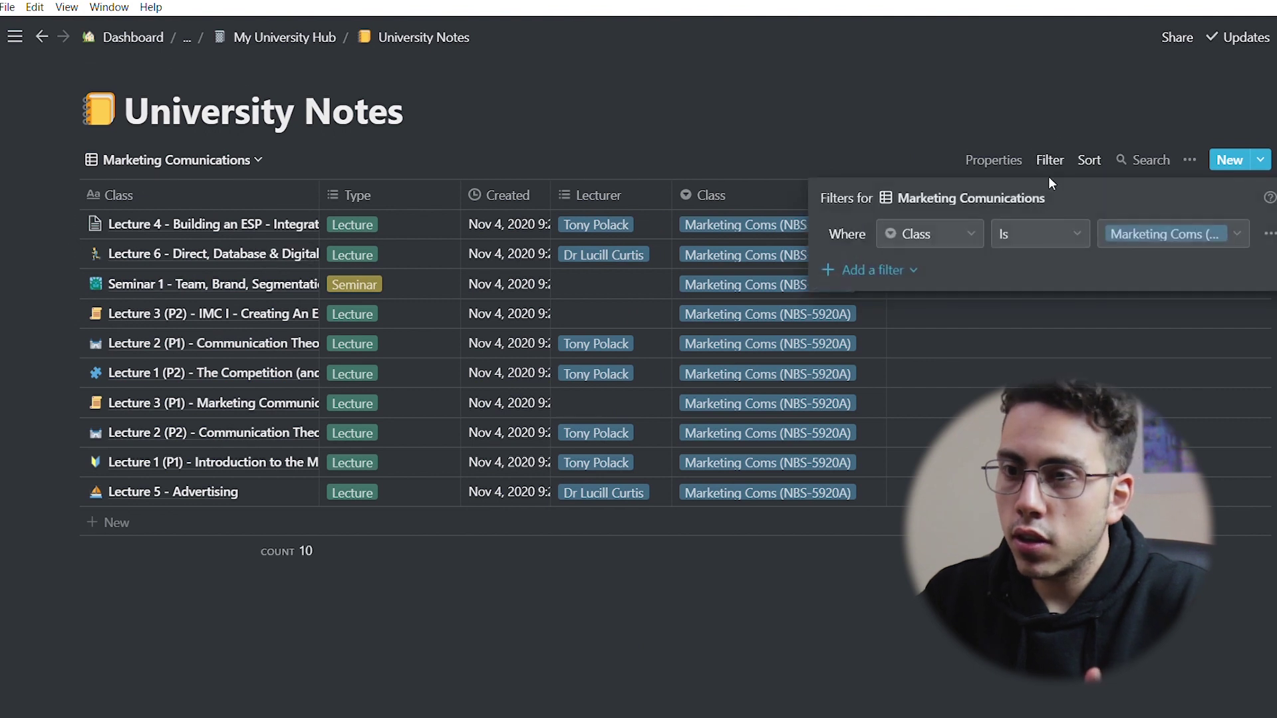
{"action": "left_click", "coordinate": [975, 141]}
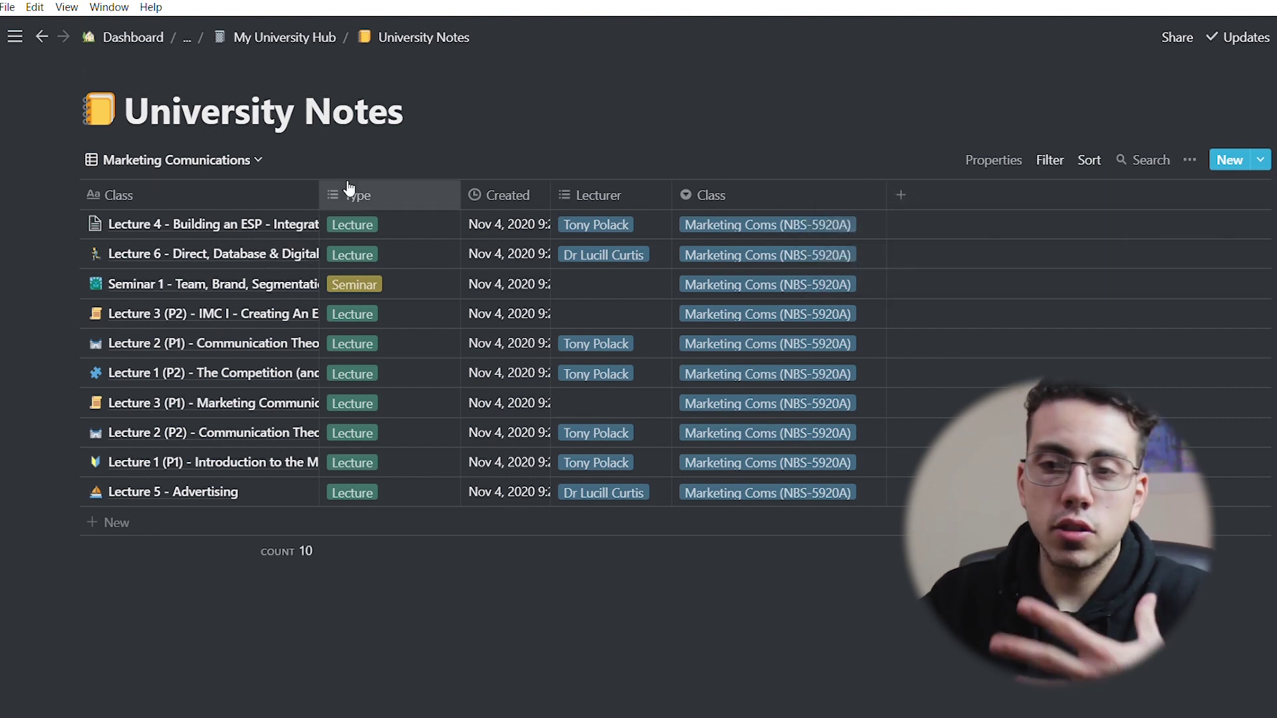
{"action": "left_click", "coordinate": [169, 159]}
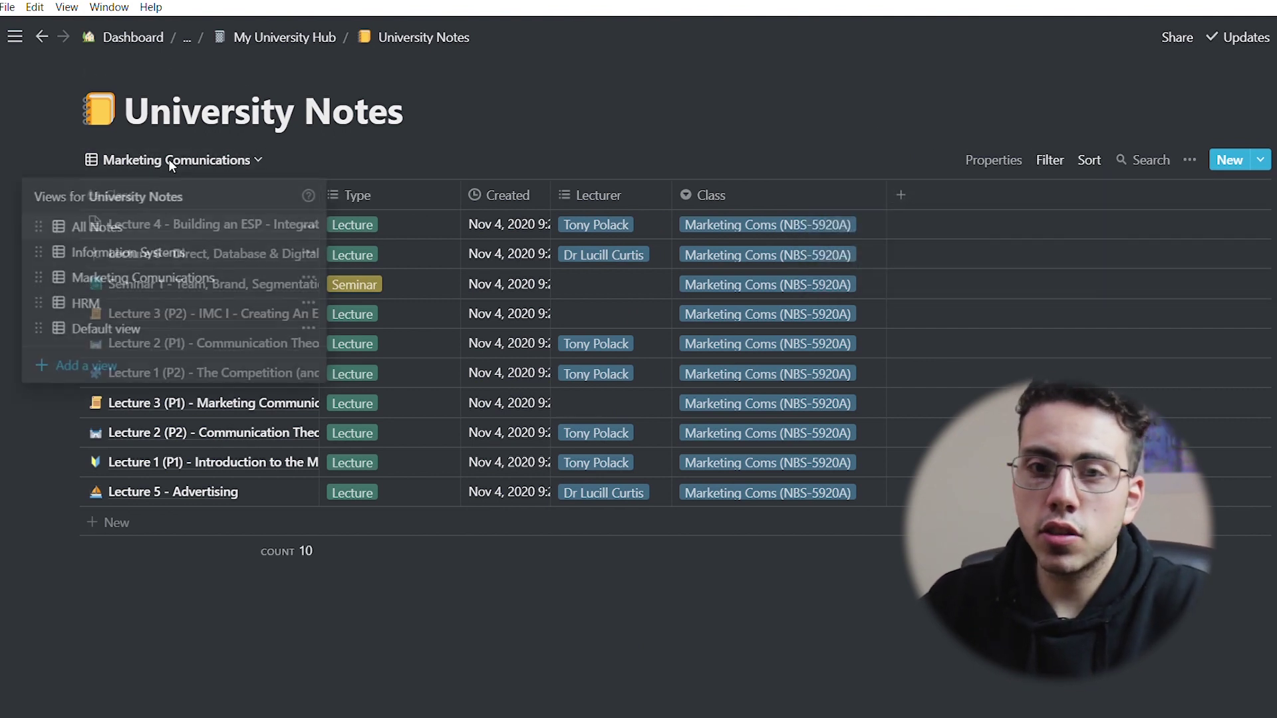
{"action": "left_click", "coordinate": [138, 228]}
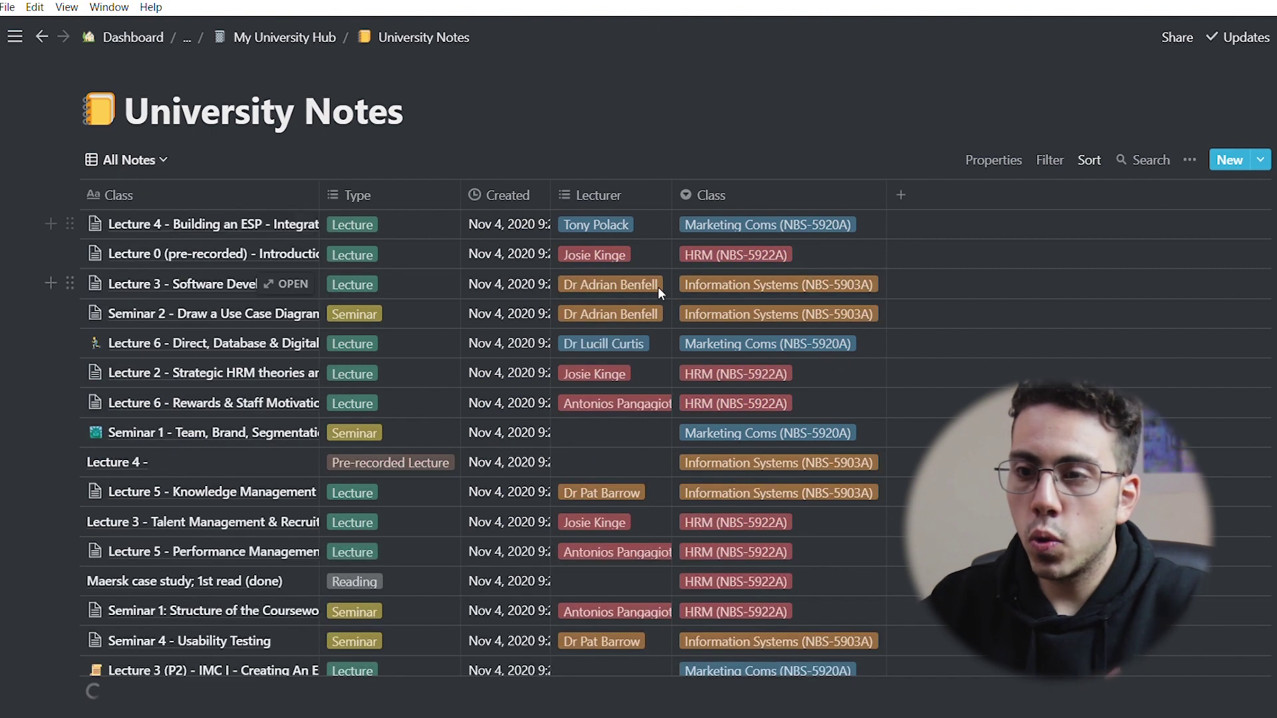
{"action": "scroll", "coordinate": [660, 292], "scroll_direction": "down", "scroll_amount": 10}
{"action": "scroll", "coordinate": [659, 293], "scroll_direction": "up", "scroll_amount": 10}
{"action": "left_click", "coordinate": [126, 160]}
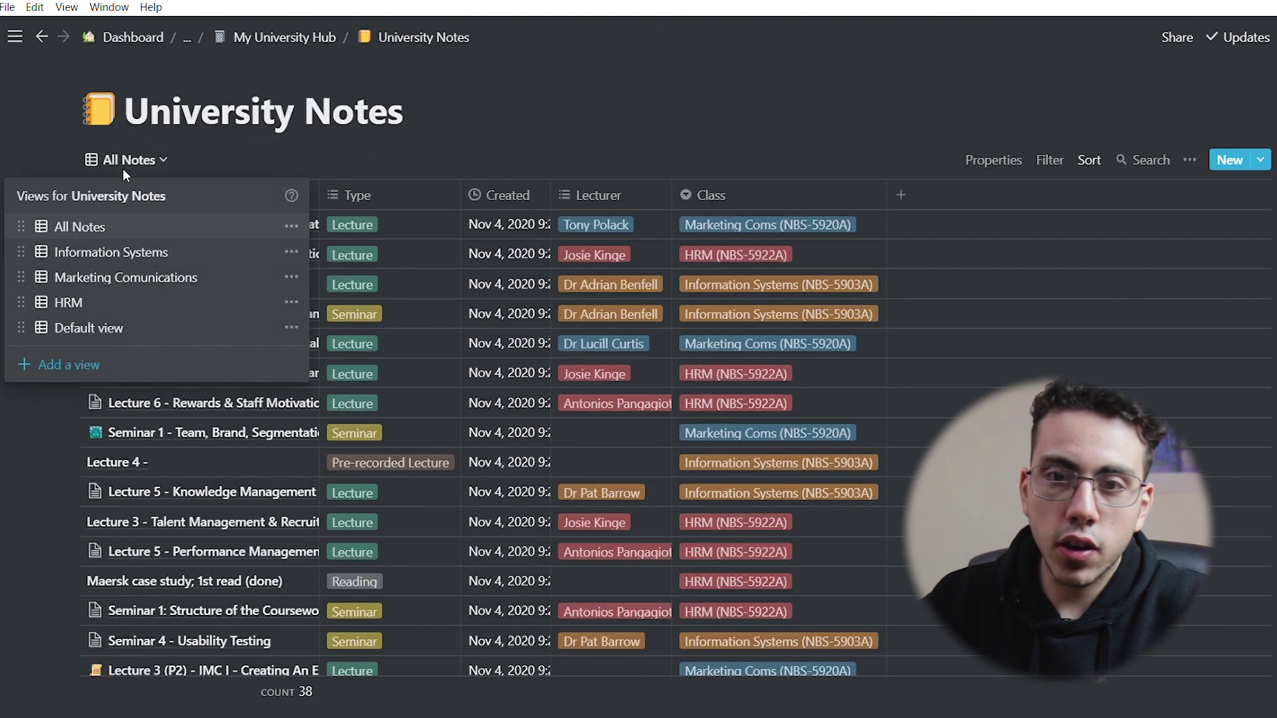
{"action": "left_click", "coordinate": [117, 308]}
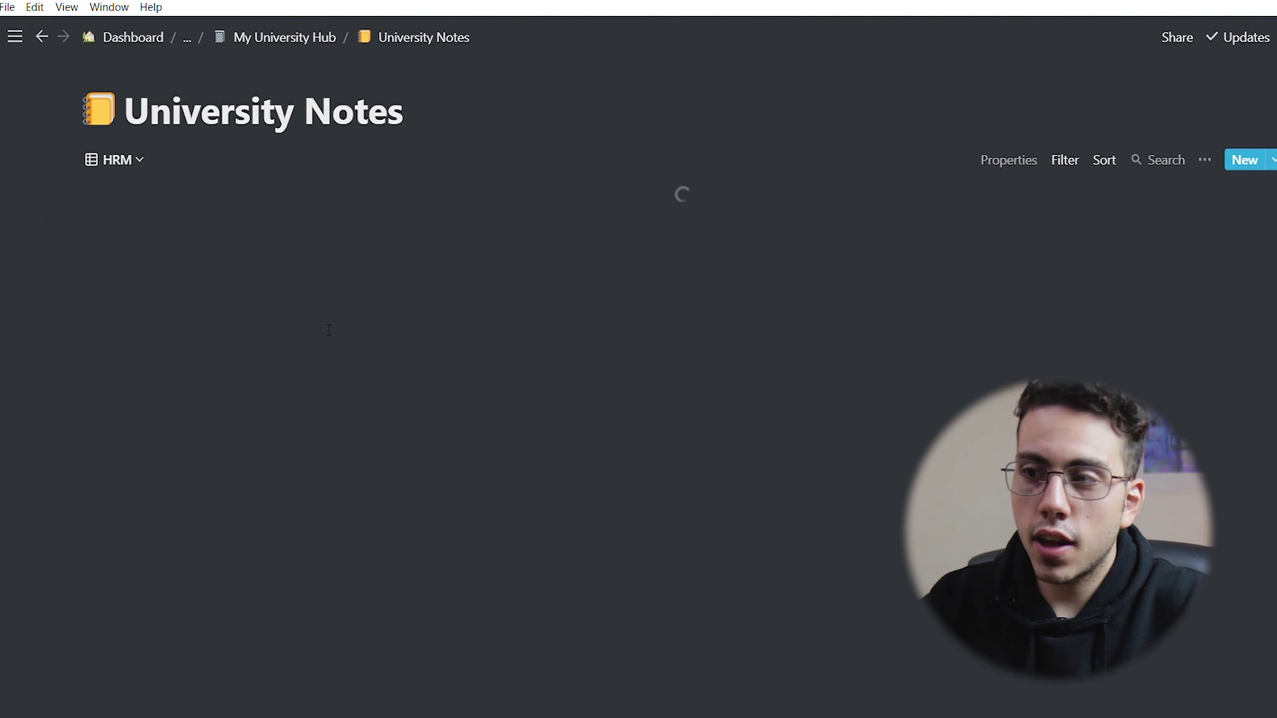
{"action": "left_click", "coordinate": [1239, 159]}
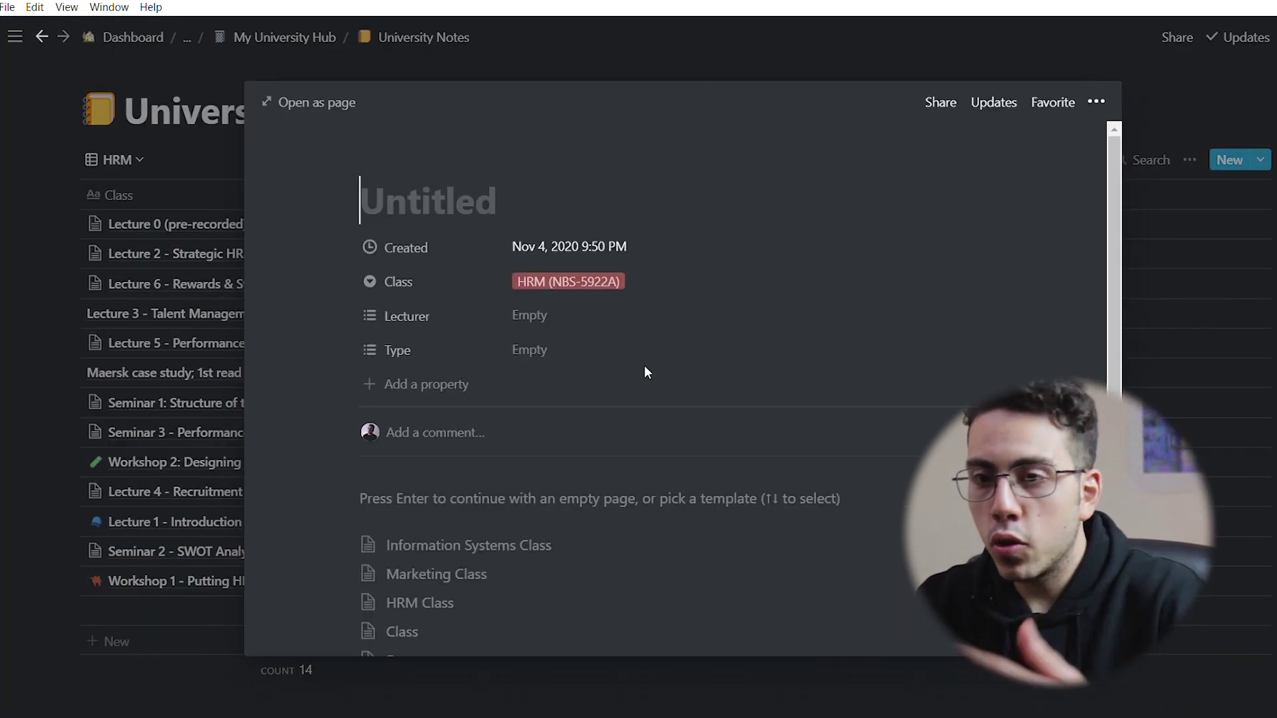
{"action": "scroll", "coordinate": [515, 570], "scroll_direction": "down", "scroll_amount": 1}
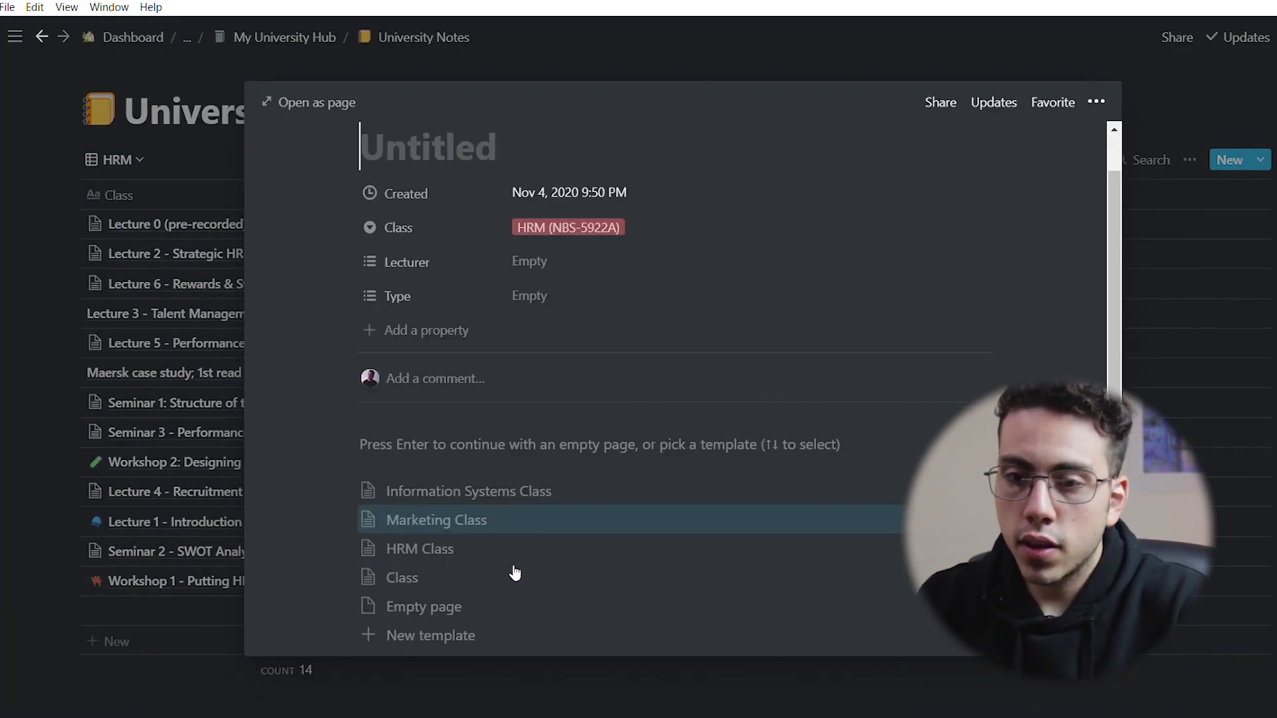
{"action": "left_click", "coordinate": [480, 558]}
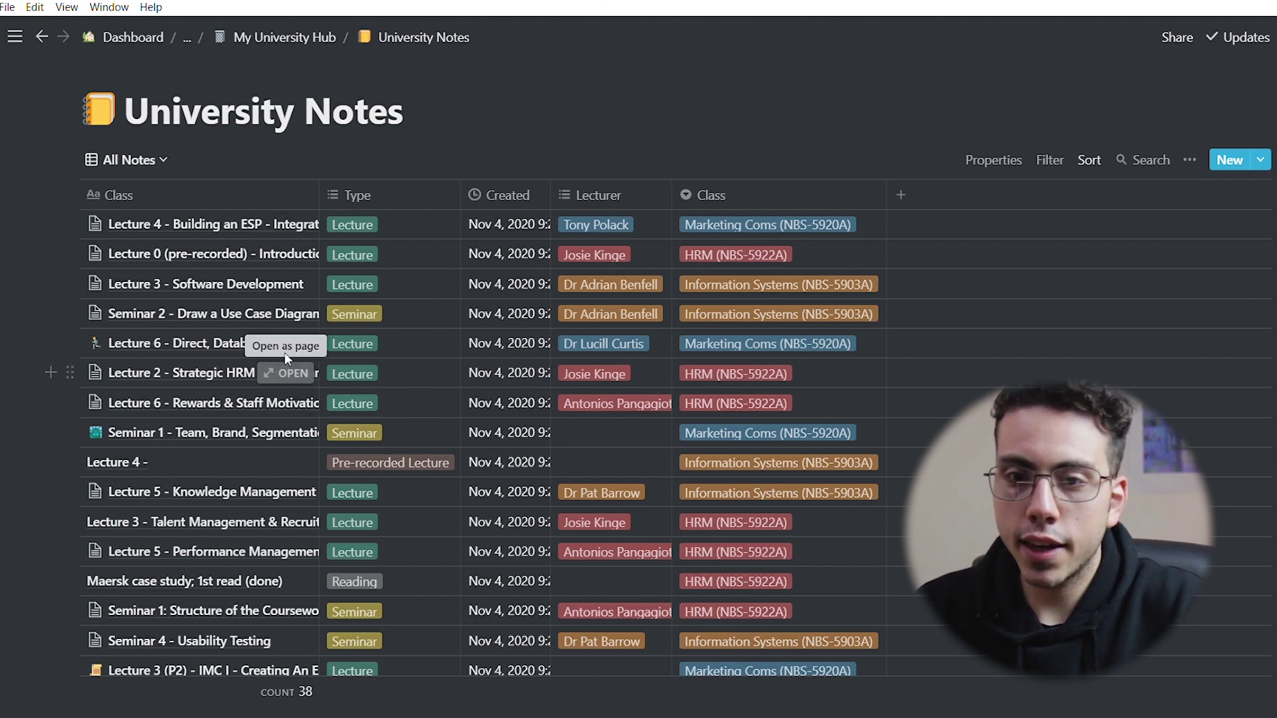
Step: Open the Lecture 6 – Direct, Database & Digital Marketing Communications note full-page, leaving its icon unchanged
{"action": "left_click", "coordinate": [290, 353]}
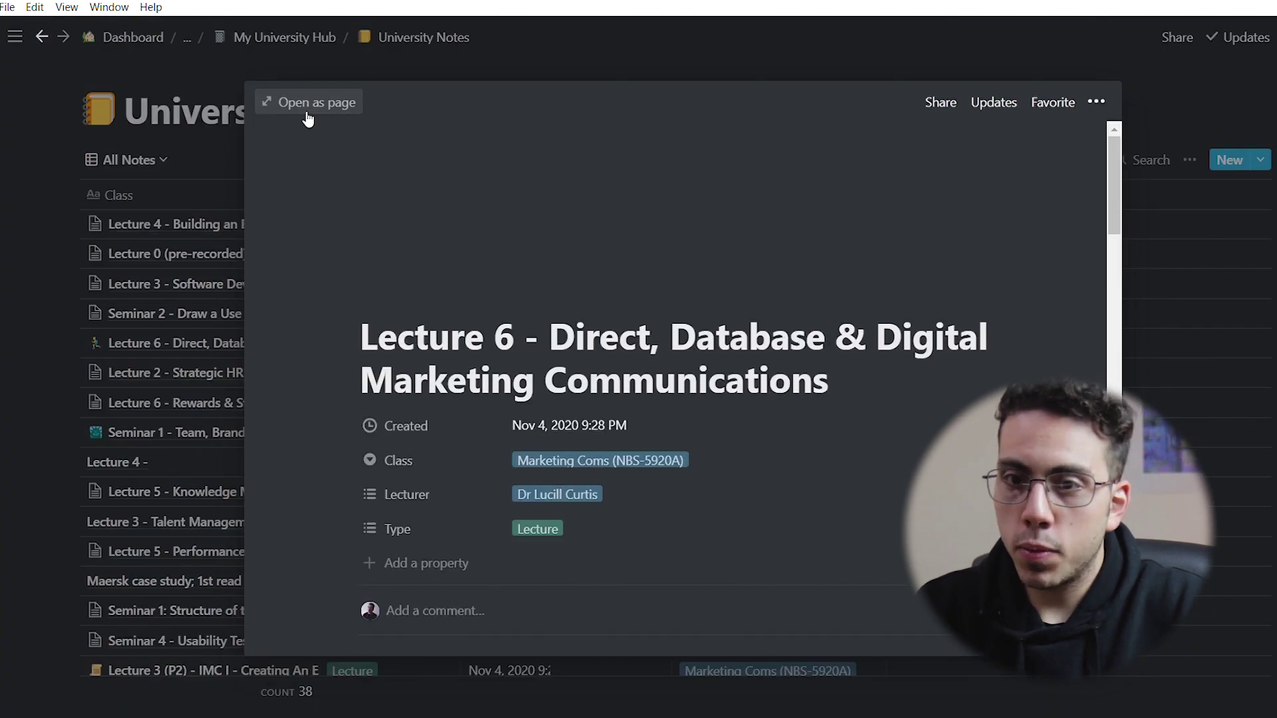
{"action": "key", "text": "ctrl+Return"}
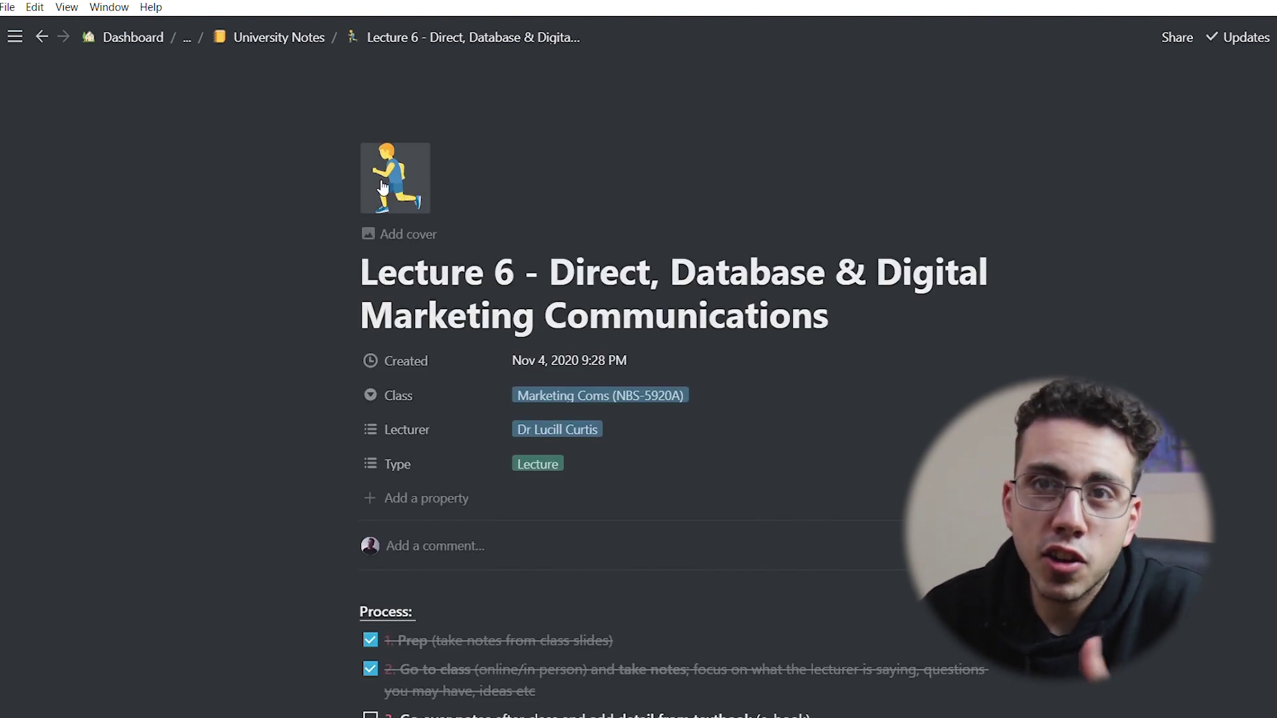
{"action": "left_click", "coordinate": [406, 198]}
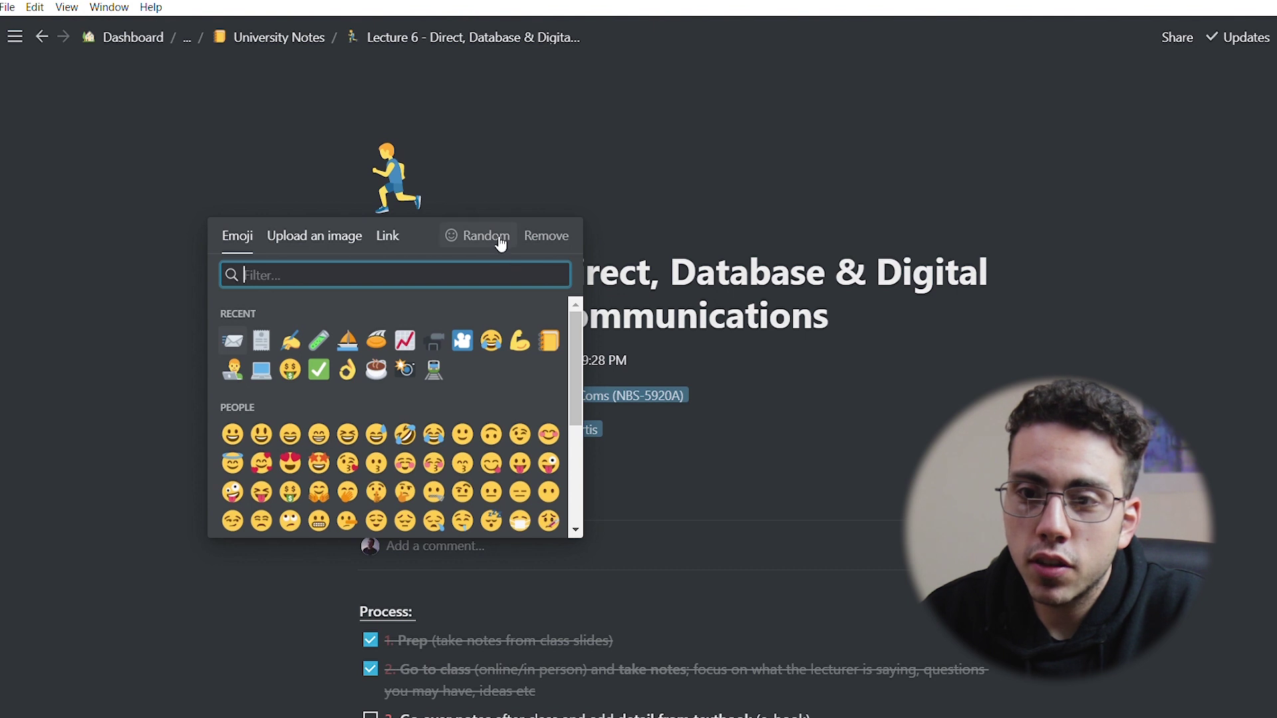
{"action": "left_click", "coordinate": [302, 203]}
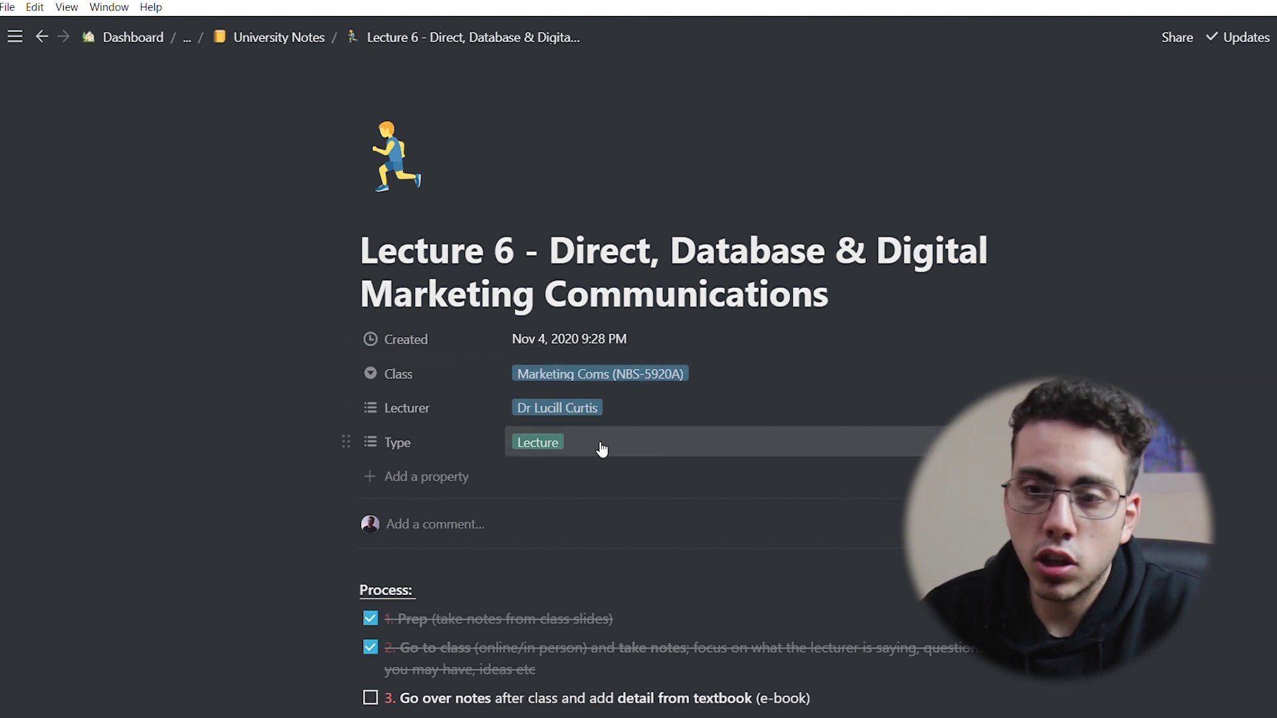
Step: Add a plain /content line under Table Of Contents without inserting a block, then delete it
{"action": "scroll", "coordinate": [833, 450], "scroll_direction": "down", "scroll_amount": 3}
{"action": "scroll", "coordinate": [835, 451], "scroll_direction": "down", "scroll_amount": 1}
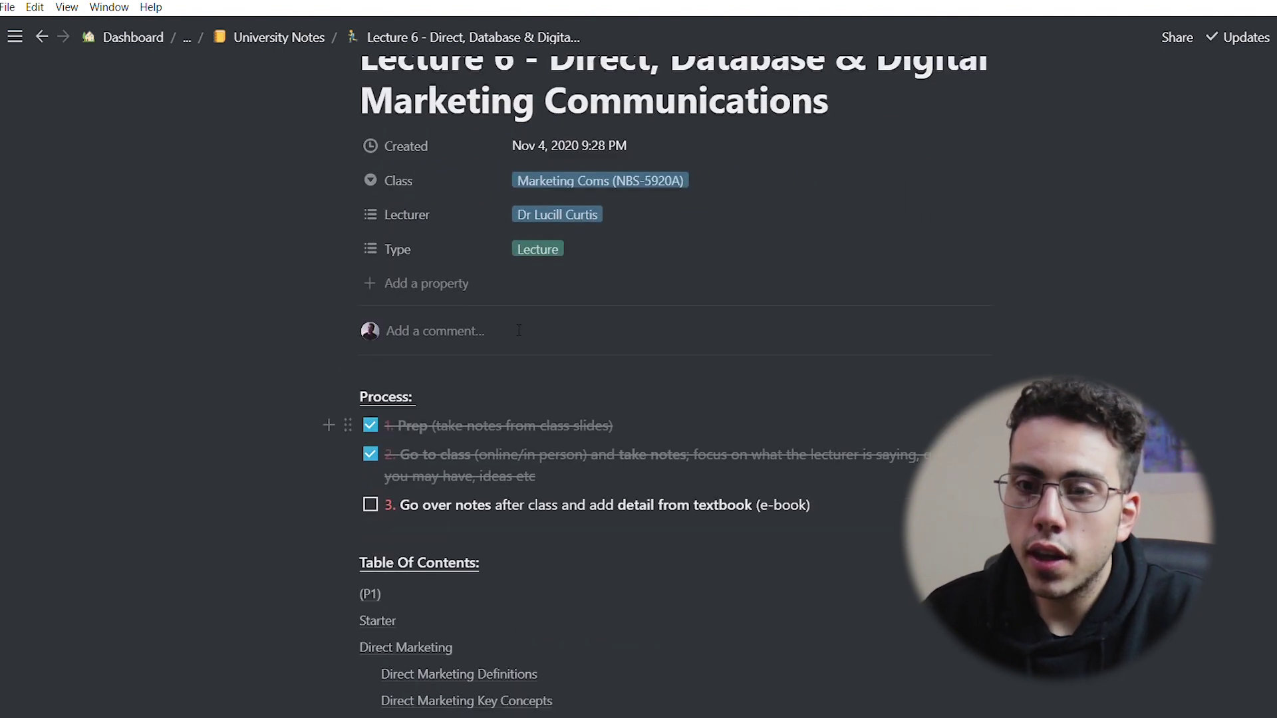
{"action": "scroll", "coordinate": [686, 484], "scroll_direction": "down", "scroll_amount": 2}
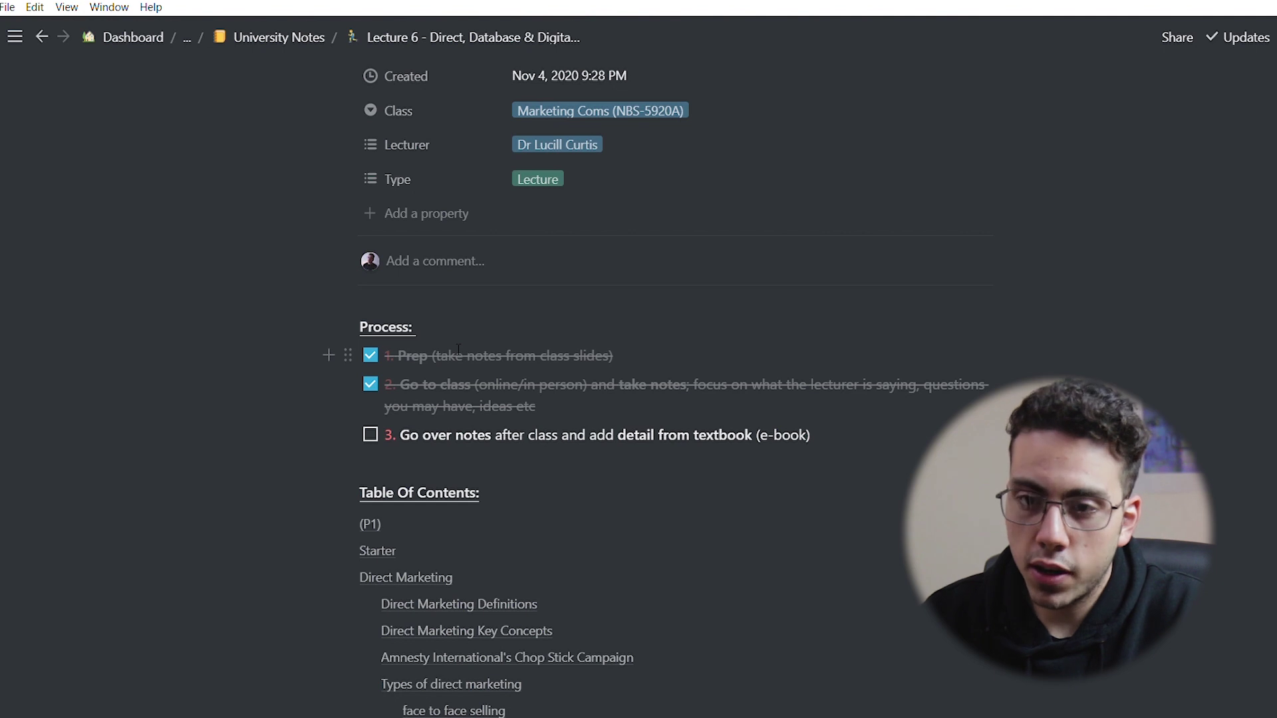
{"action": "scroll", "coordinate": [459, 349], "scroll_direction": "down", "scroll_amount": 2}
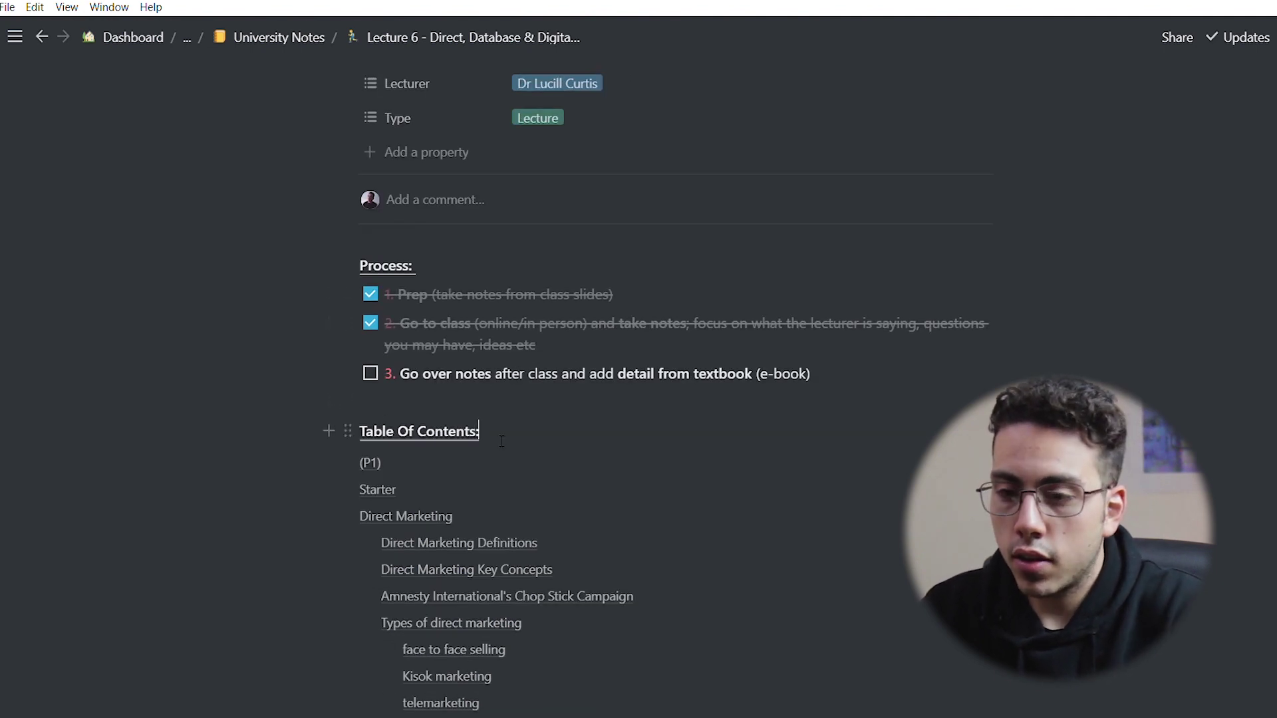
{"action": "key", "text": "Return"}
{"action": "type", "text": "/"}
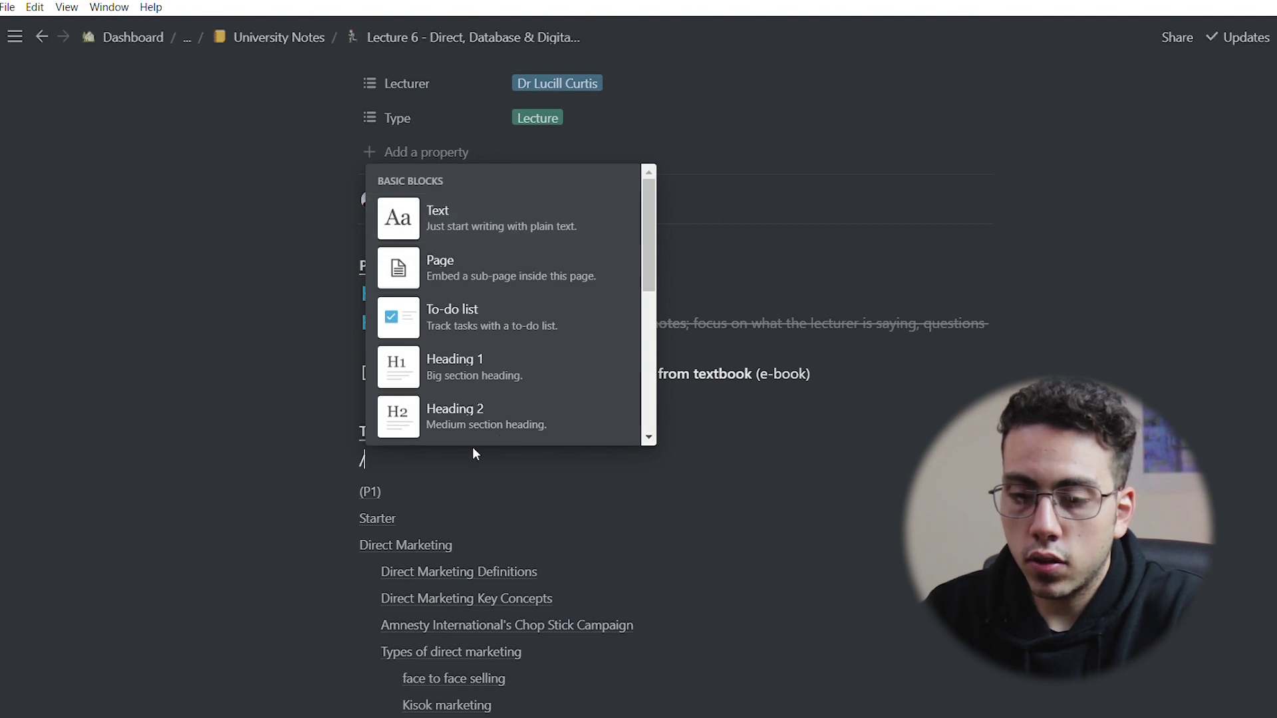
{"action": "type", "text": "content"}
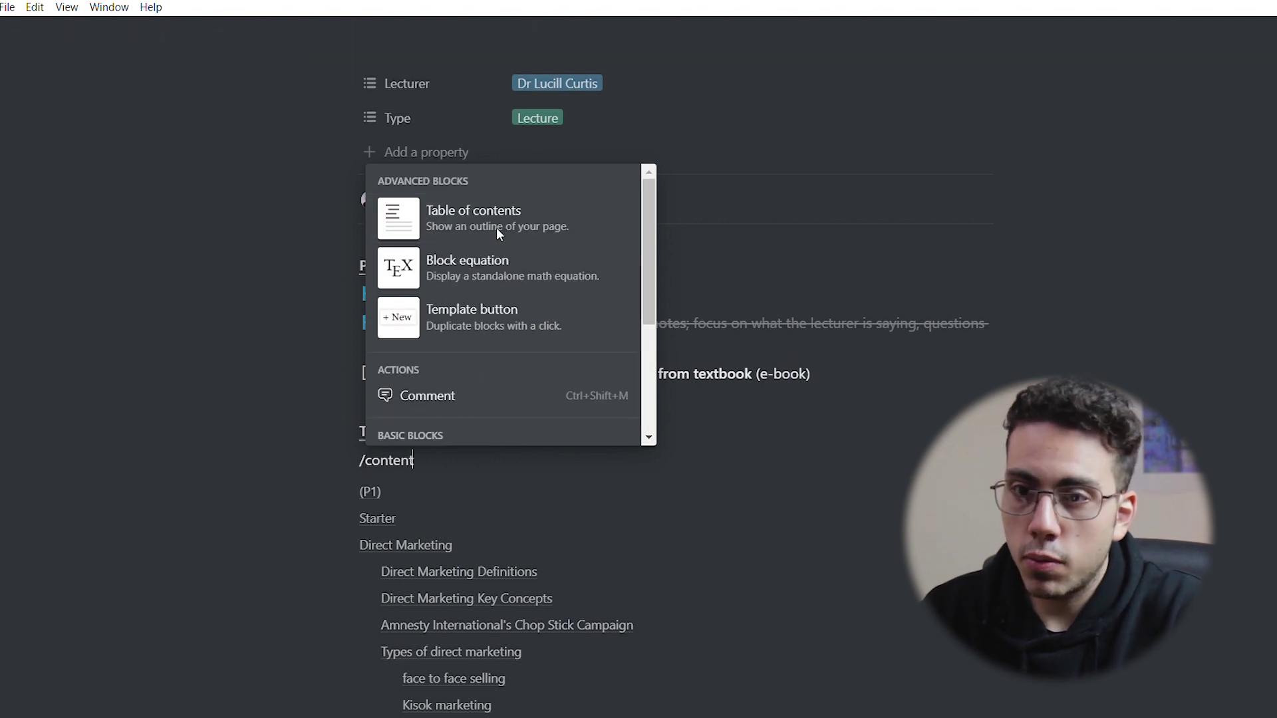
{"action": "left_click", "coordinate": [413, 432]}
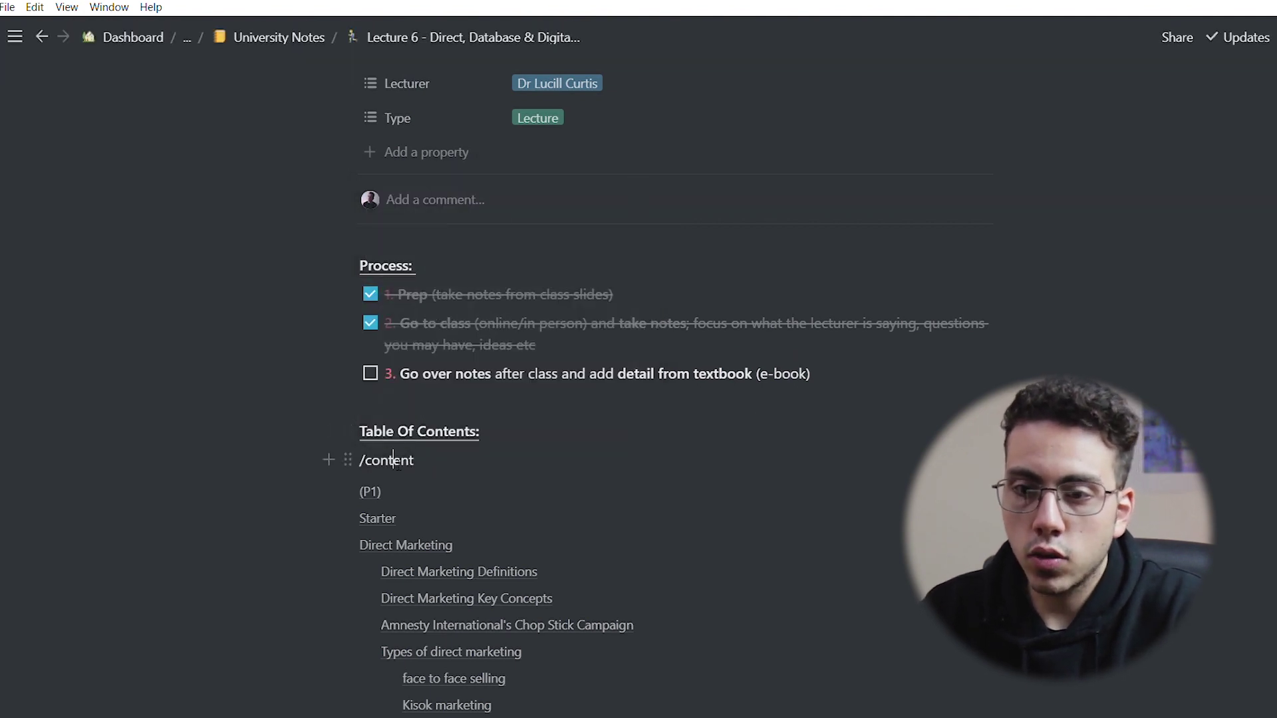
{"action": "triple_click", "coordinate": [360, 460]}
{"action": "key", "text": "BackSpace"}
Step: Jump to the CRM Systems section from the table of contents and browse around it
{"action": "scroll", "coordinate": [397, 465], "scroll_direction": "down", "scroll_amount": 9}
{"action": "scroll", "coordinate": [397, 465], "scroll_direction": "down", "scroll_amount": 4}
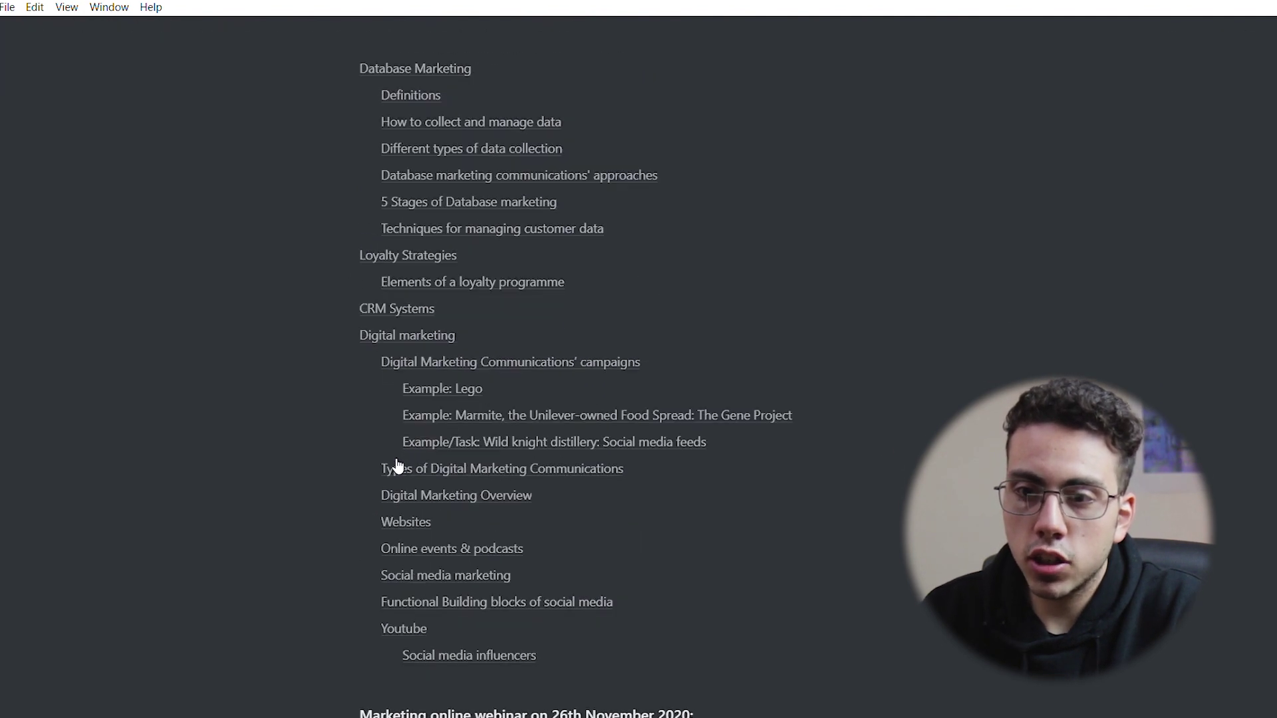
{"action": "scroll", "coordinate": [442, 86], "scroll_direction": "down", "scroll_amount": 3}
{"action": "scroll", "coordinate": [438, 154], "scroll_direction": "up", "scroll_amount": 2}
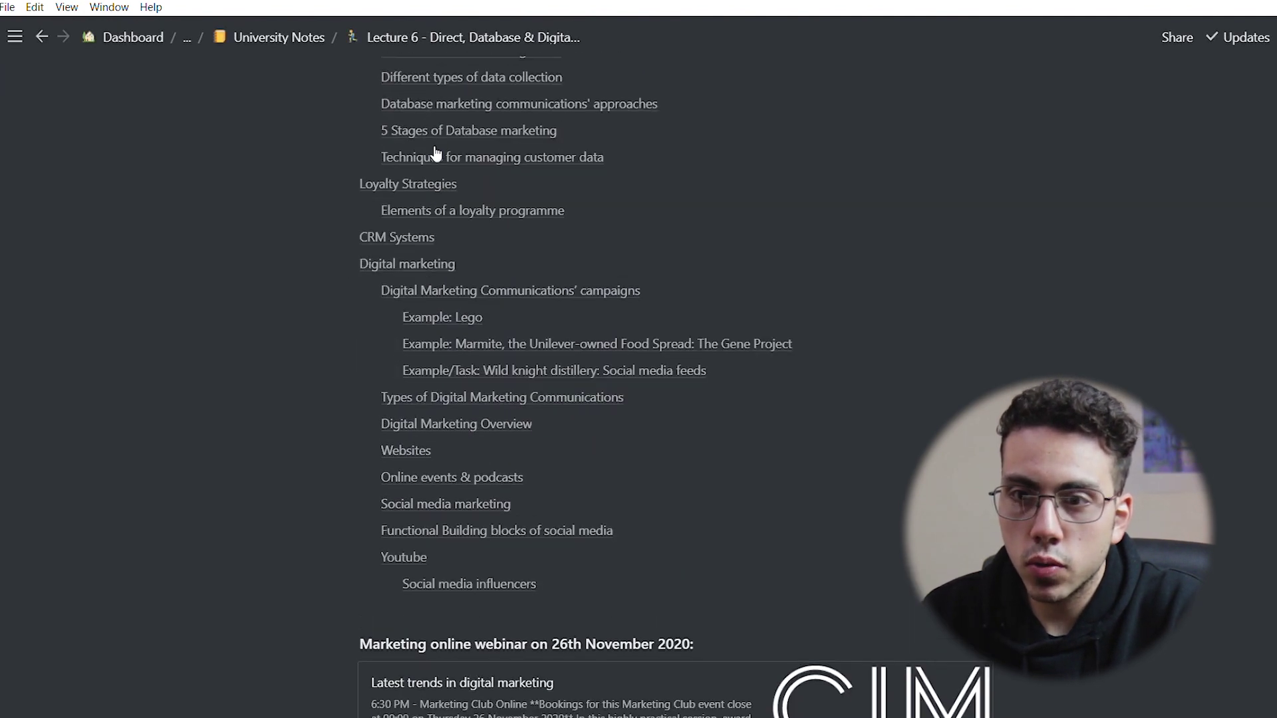
{"action": "left_click", "coordinate": [420, 247]}
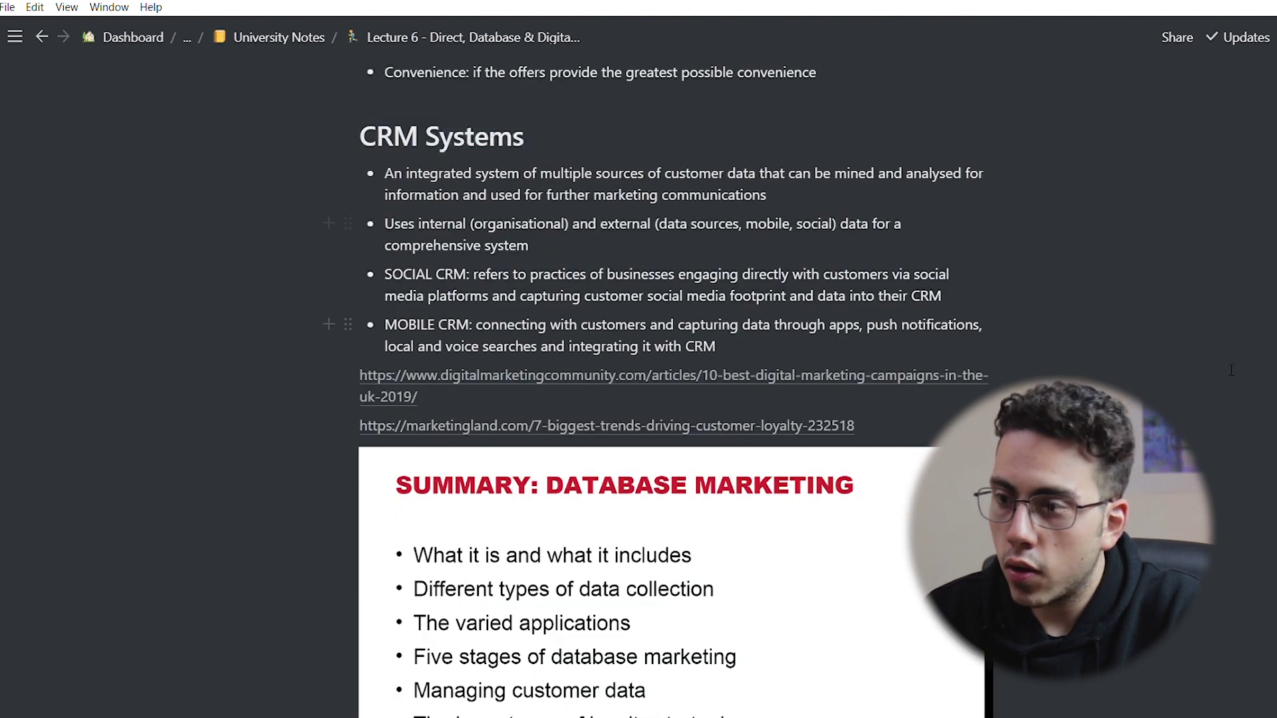
{"action": "scroll", "coordinate": [793, 278], "scroll_direction": "down", "scroll_amount": 9}
{"action": "scroll", "coordinate": [793, 279], "scroll_direction": "down", "scroll_amount": 5}
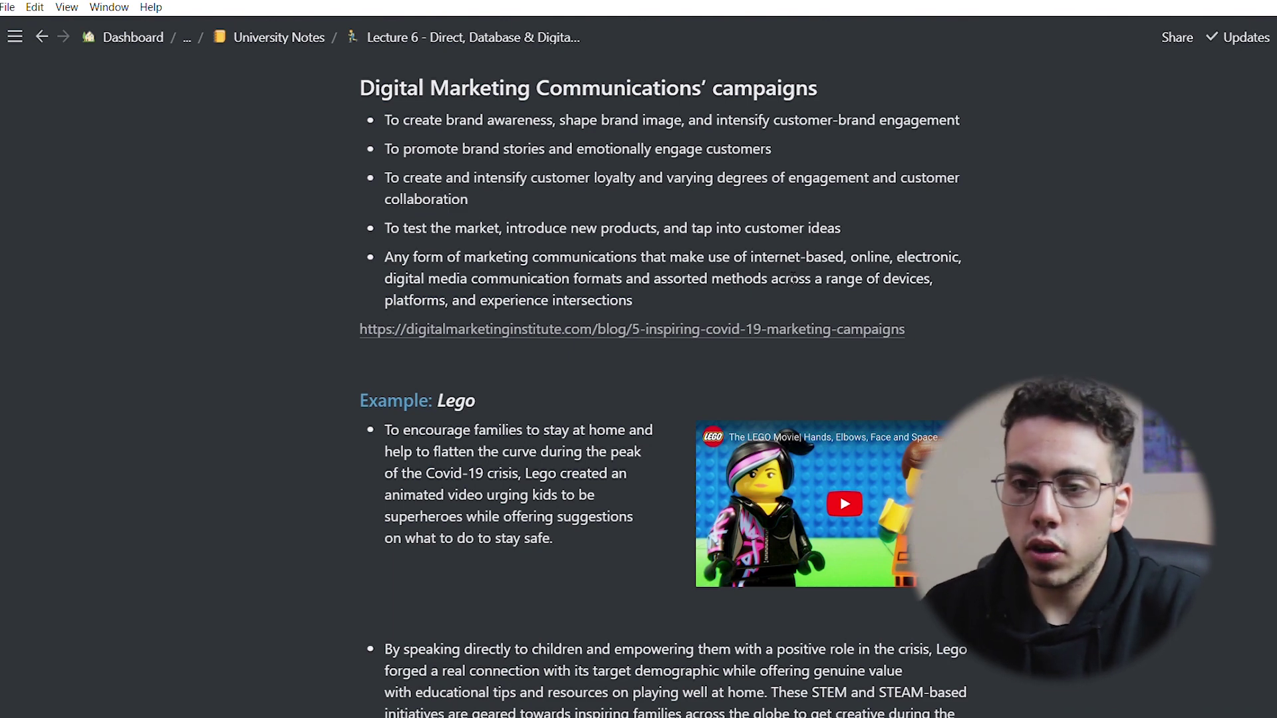
{"action": "scroll", "coordinate": [1194, 201], "scroll_direction": "up", "scroll_amount": 20}
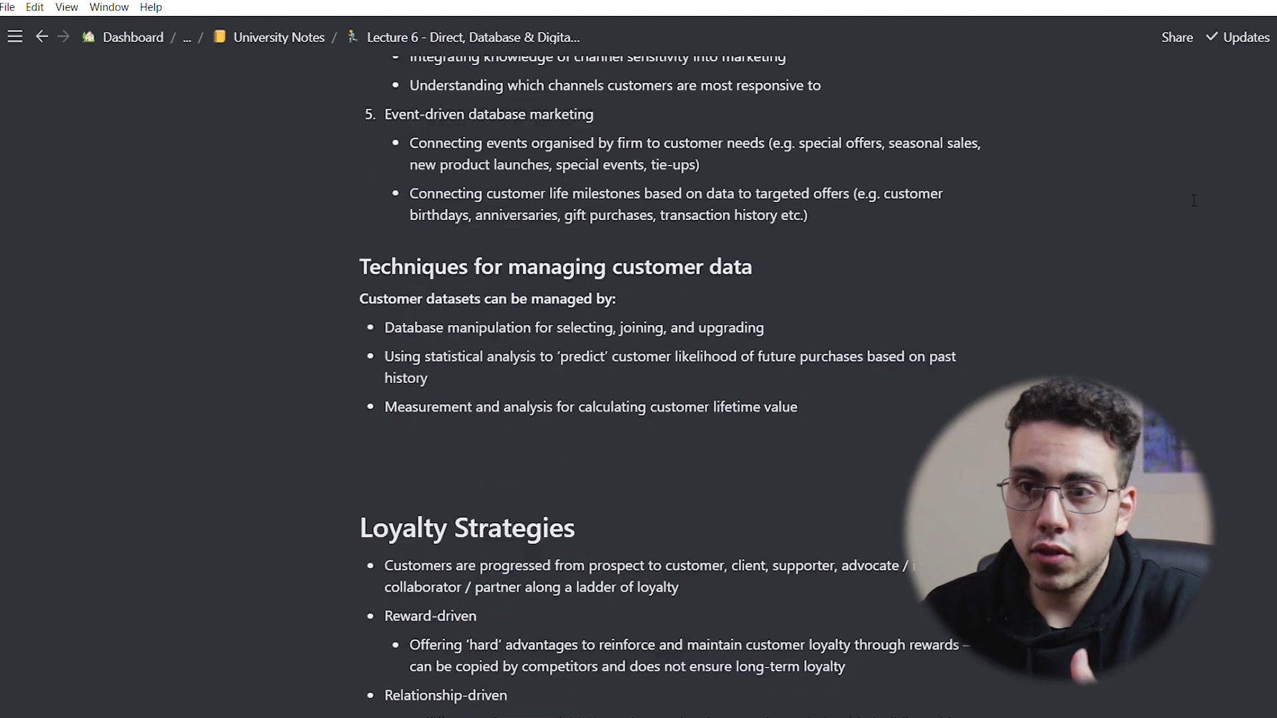
{"action": "scroll", "coordinate": [1194, 200], "scroll_direction": "up", "scroll_amount": 20}
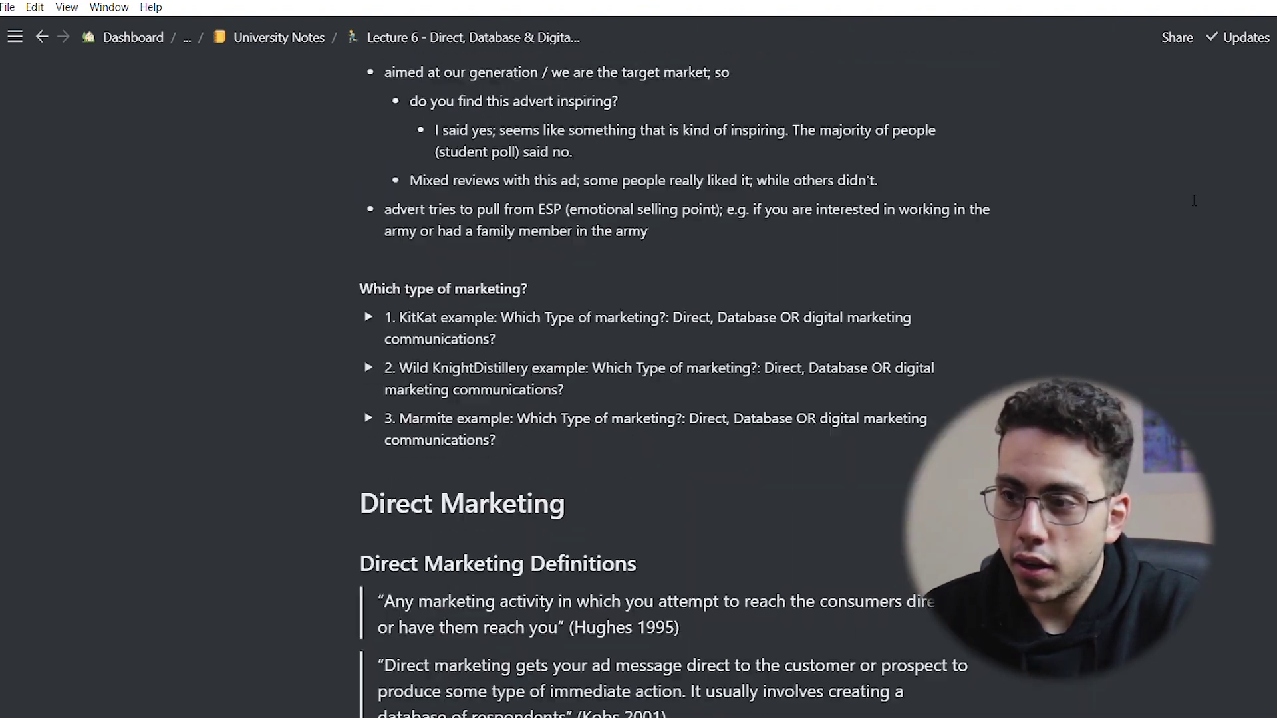
{"action": "scroll", "coordinate": [1194, 201], "scroll_direction": "down", "scroll_amount": 2}
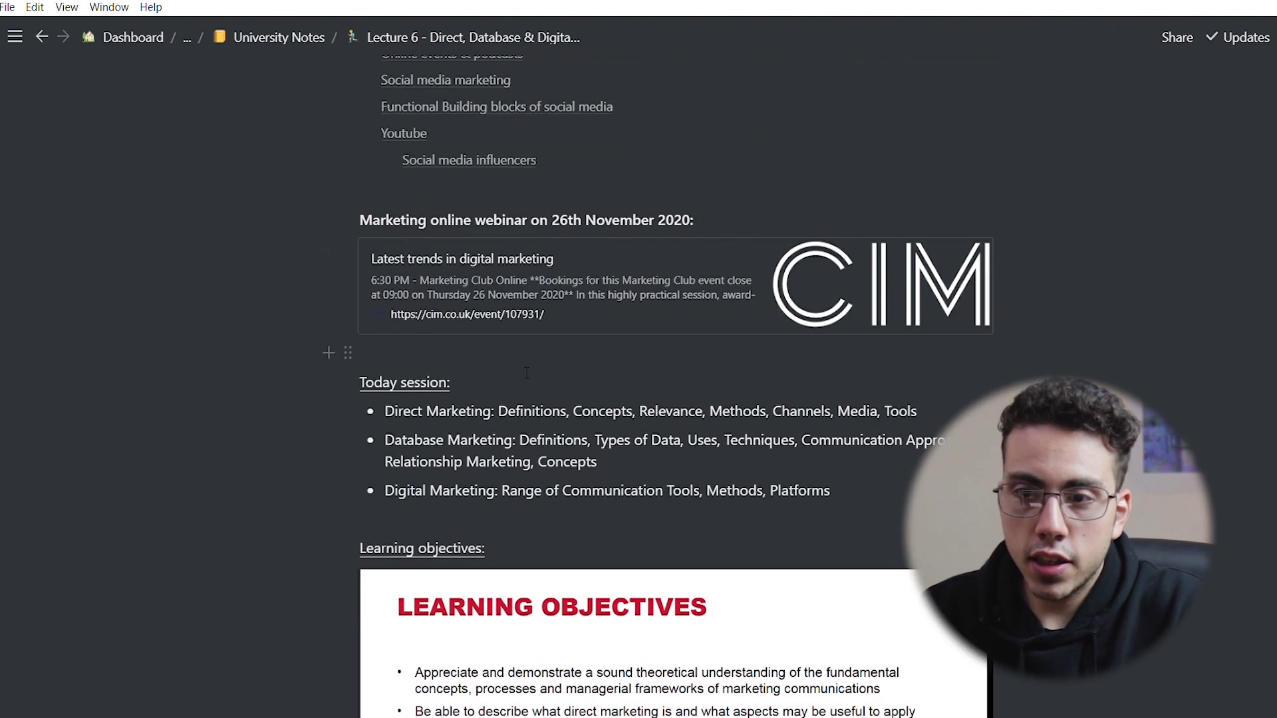
{"action": "scroll", "coordinate": [440, 360], "scroll_direction": "up", "scroll_amount": 20}
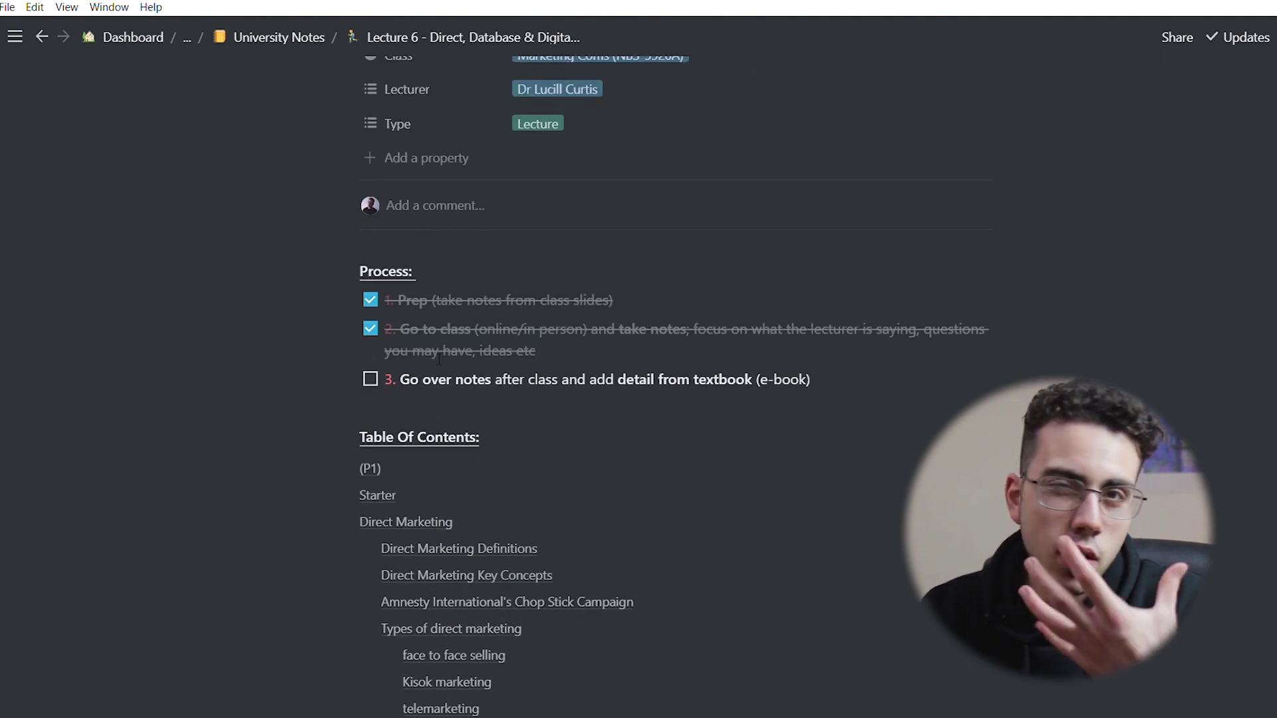
Step: Add an empty block below checklist item 3, then add and remove an Intro heading under Starter
{"action": "left_click", "coordinate": [456, 407]}
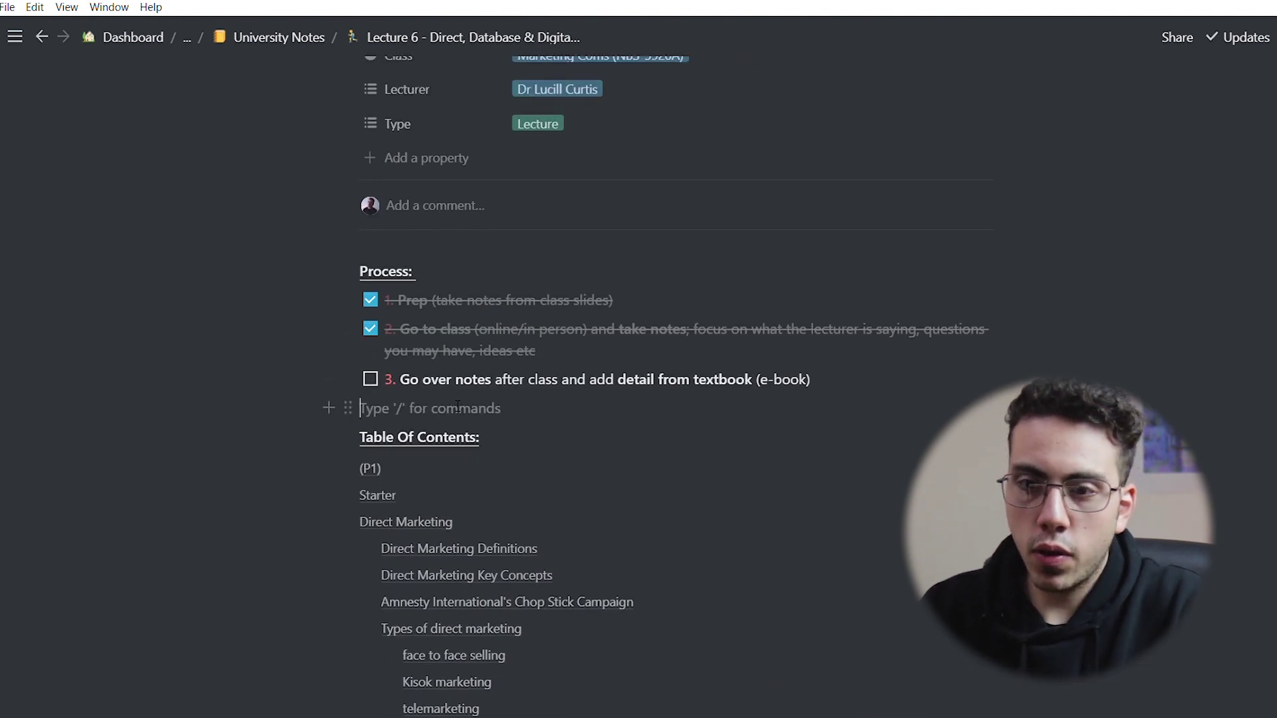
{"action": "key", "text": "Return"}
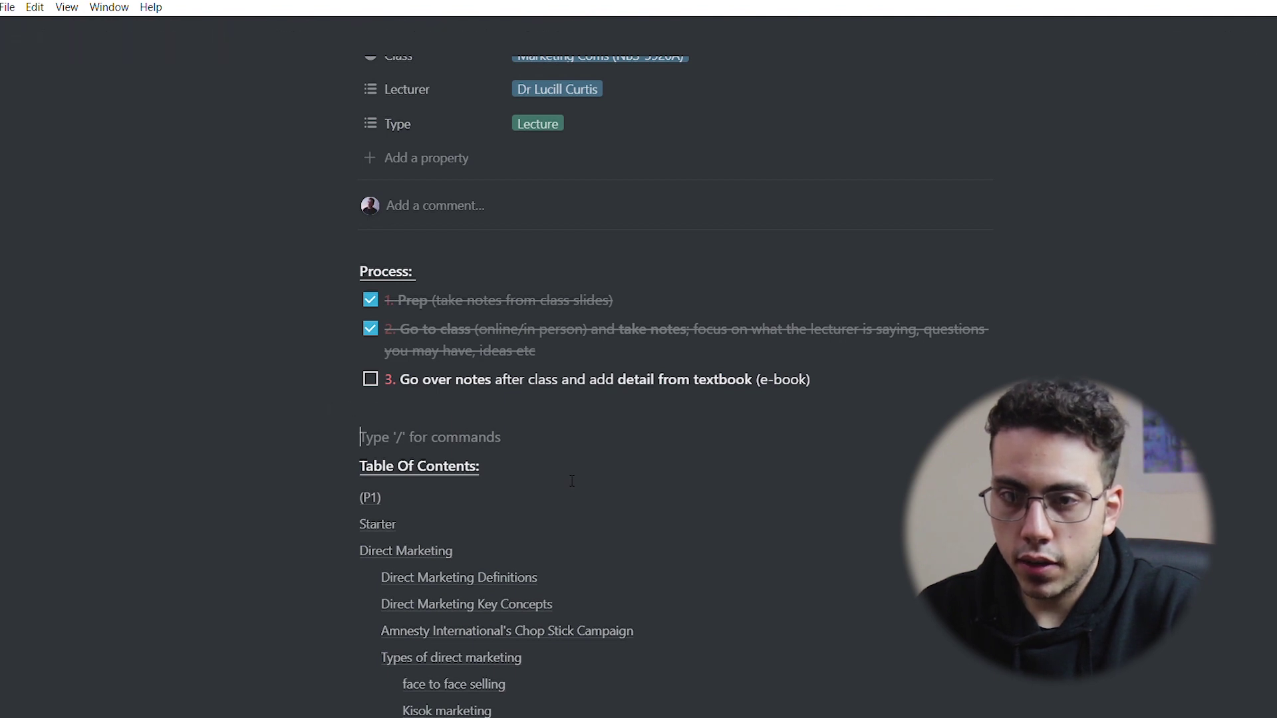
{"action": "left_click", "coordinate": [377, 524]}
{"action": "left_click", "coordinate": [431, 349]}
{"action": "key", "text": "Return"}
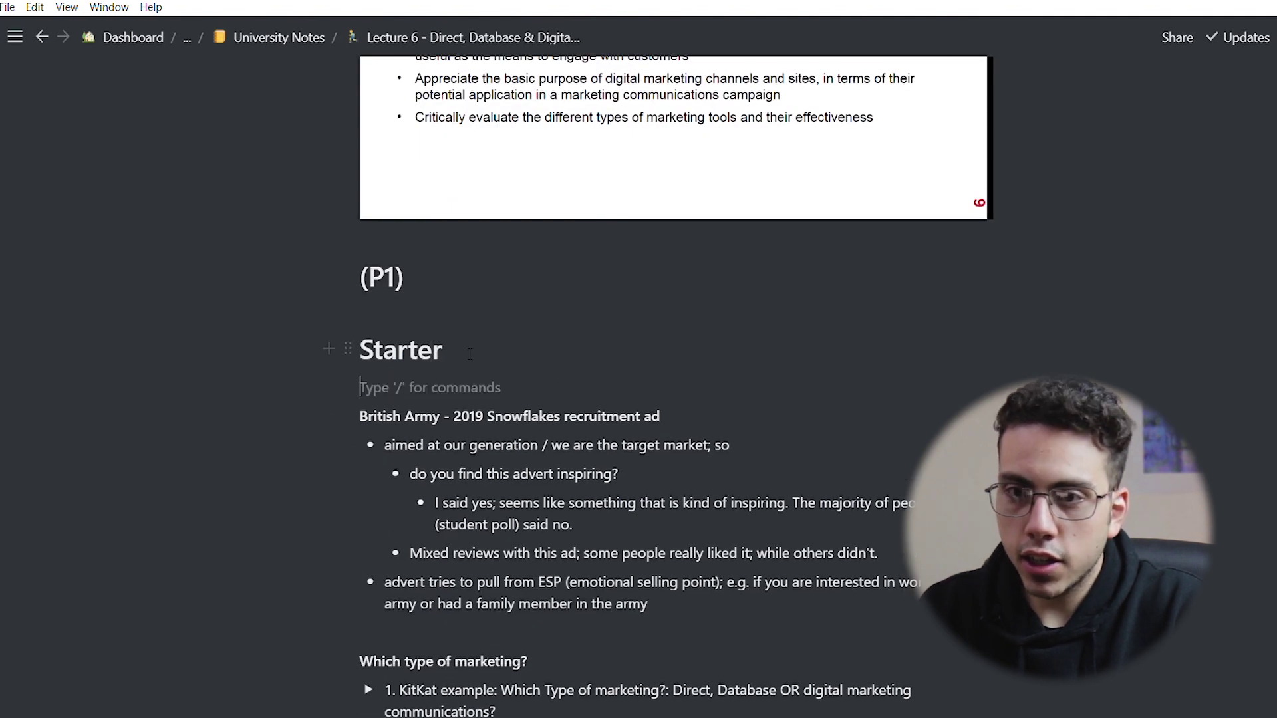
{"action": "type", "text": "## "}
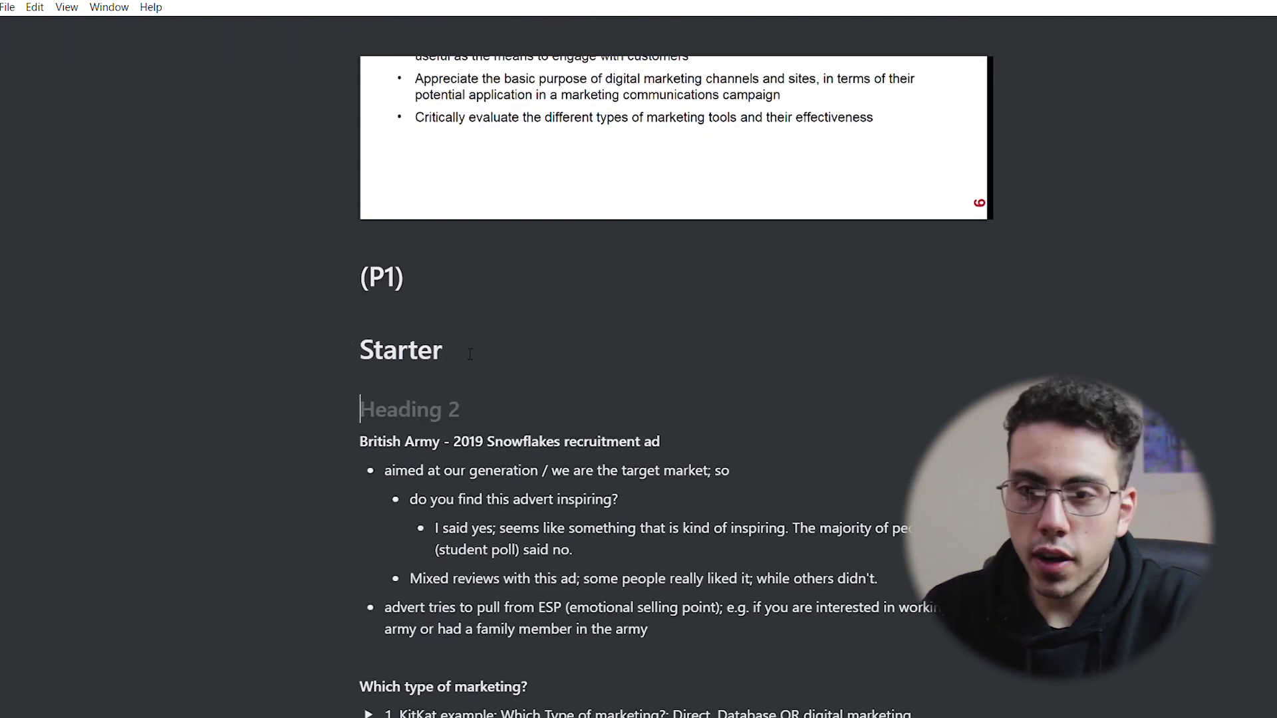
{"action": "type", "text": "Intro"}
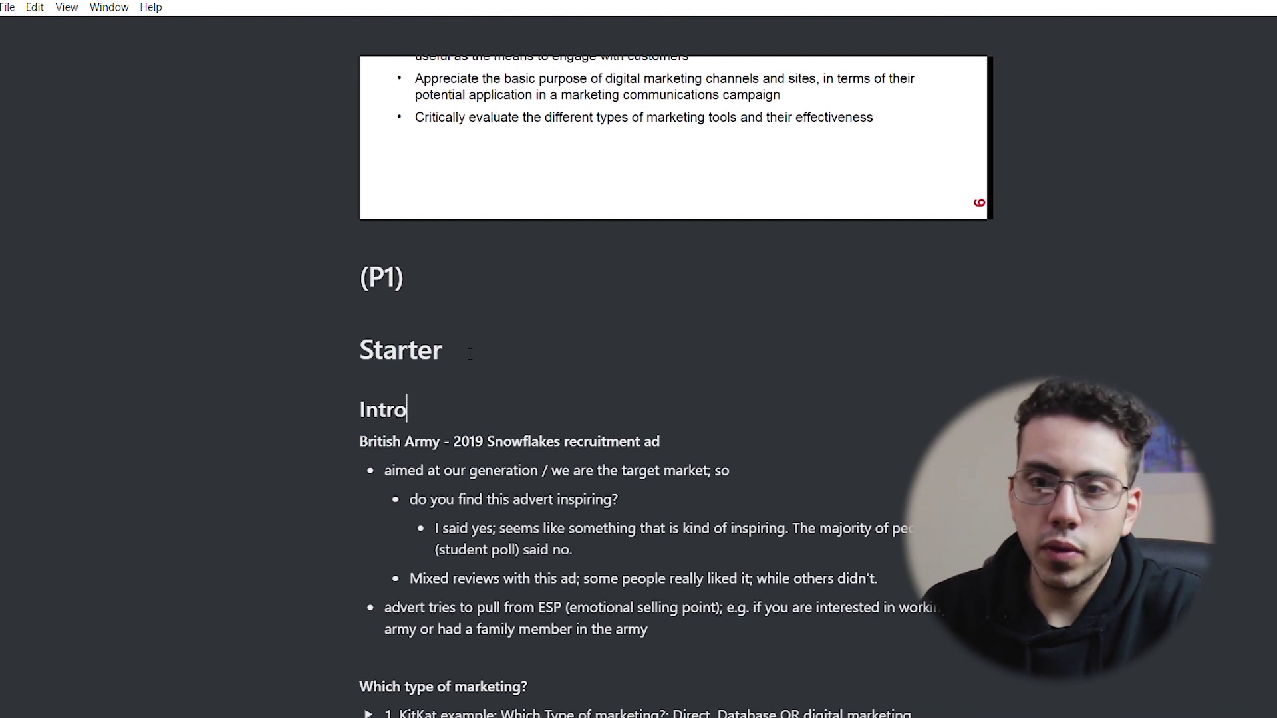
{"action": "key", "text": "BackSpace"}
{"action": "key", "text": "BackSpace"}
{"action": "key", "text": "BackSpace"}
{"action": "key", "text": "BackSpace"}
{"action": "key", "text": "BackSpace"}
{"action": "key", "text": "BackSpace"}
{"action": "key", "text": "BackSpace"}
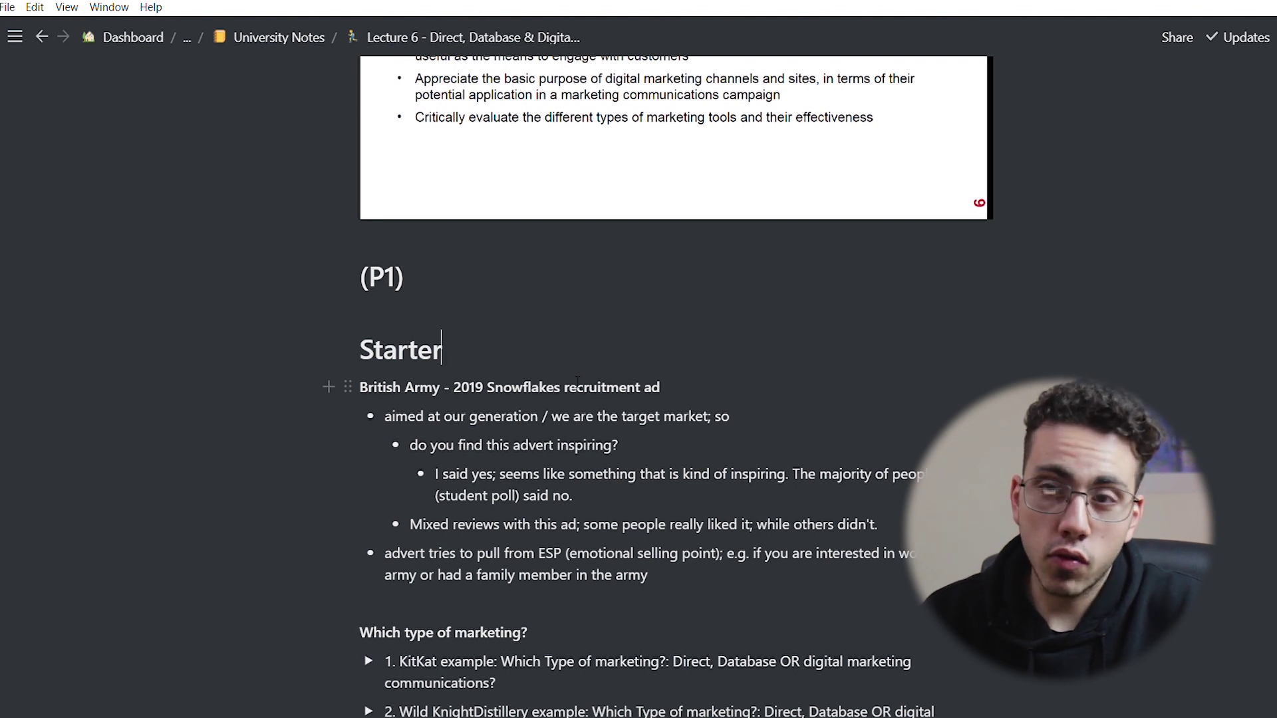
{"action": "scroll", "coordinate": [577, 381], "scroll_direction": "down", "scroll_amount": 10}
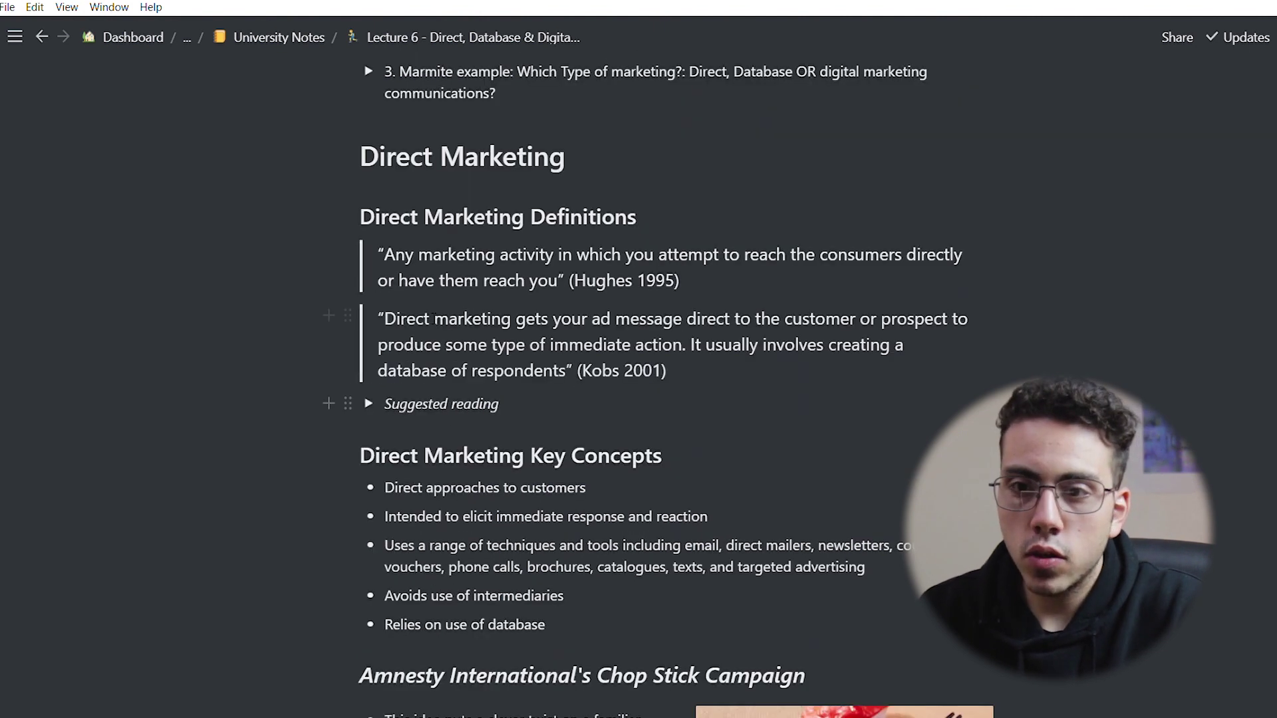
{"action": "left_click", "coordinate": [734, 290]}
{"action": "key", "text": "Return"}
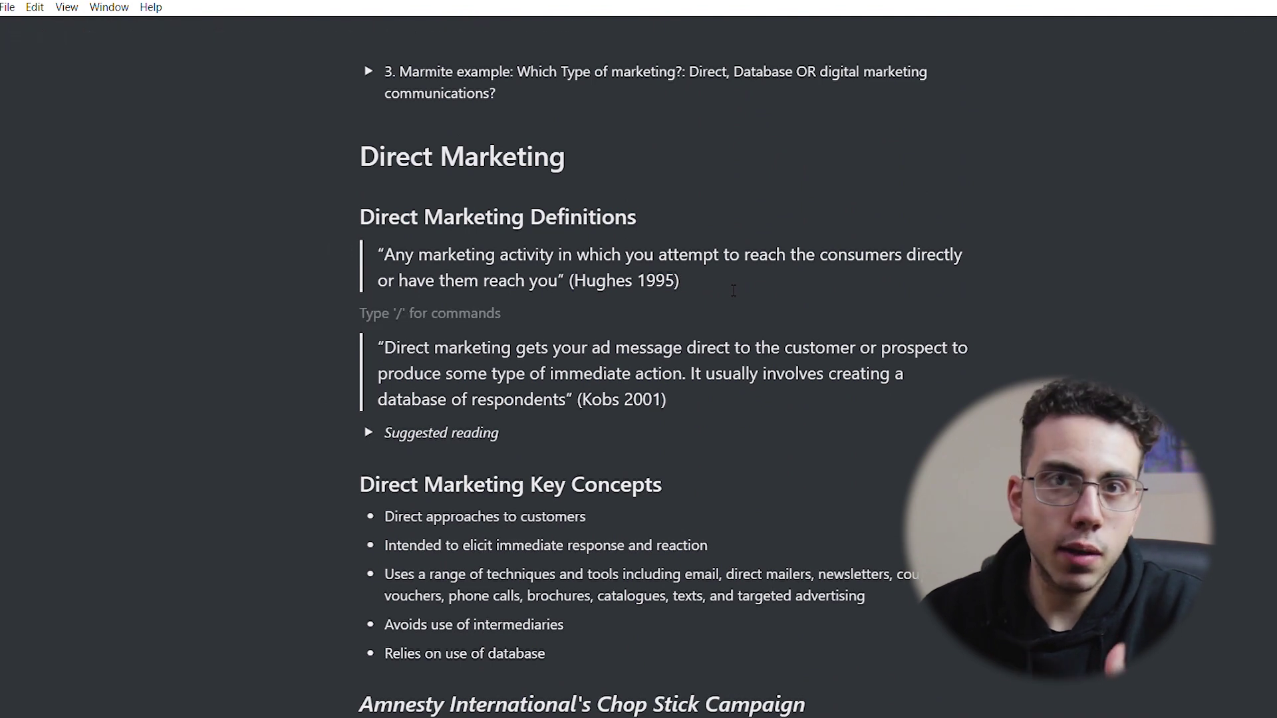
{"action": "type", "text": "/q"}
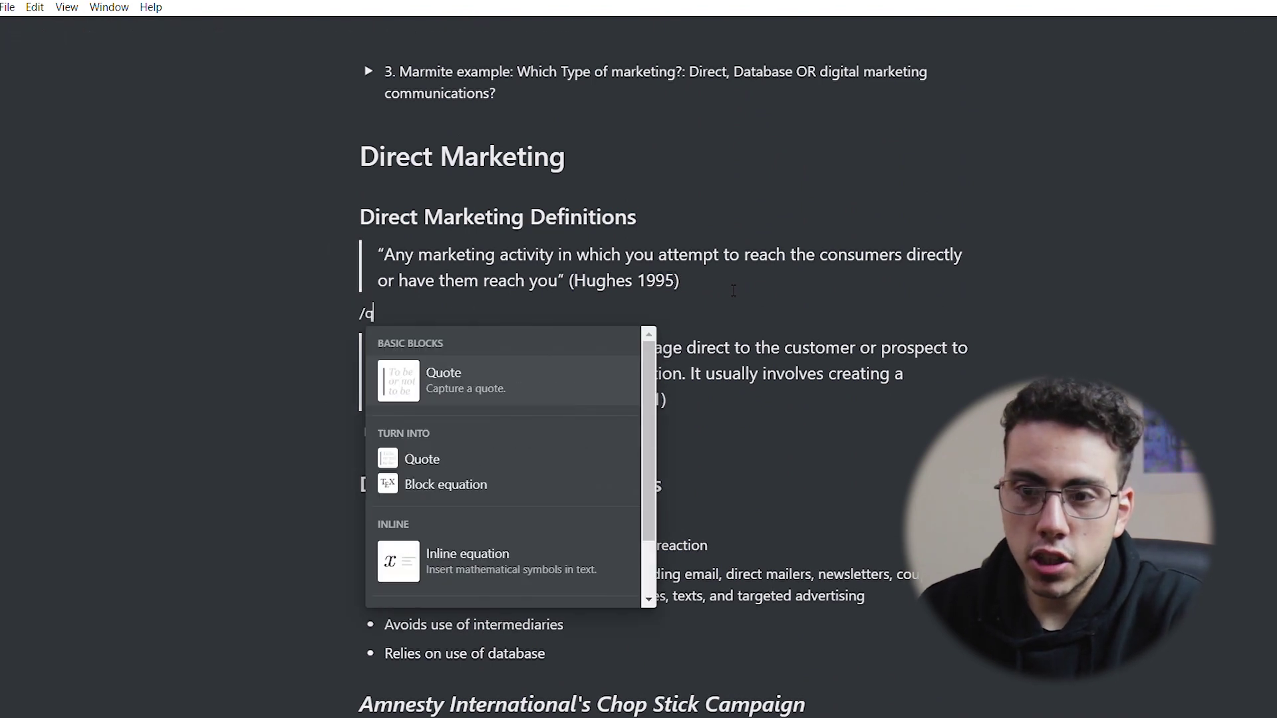
{"action": "key", "text": "Return"}
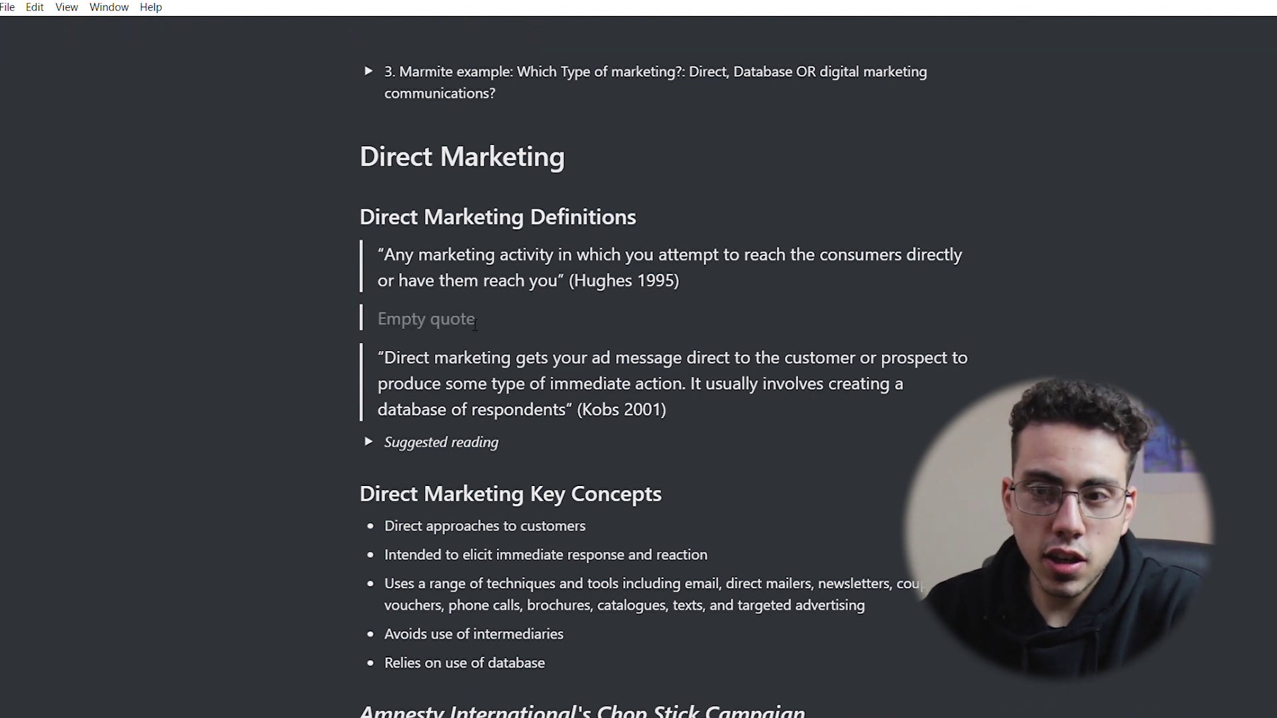
{"action": "key", "text": "BackSpace"}
{"action": "key", "text": "BackSpace"}
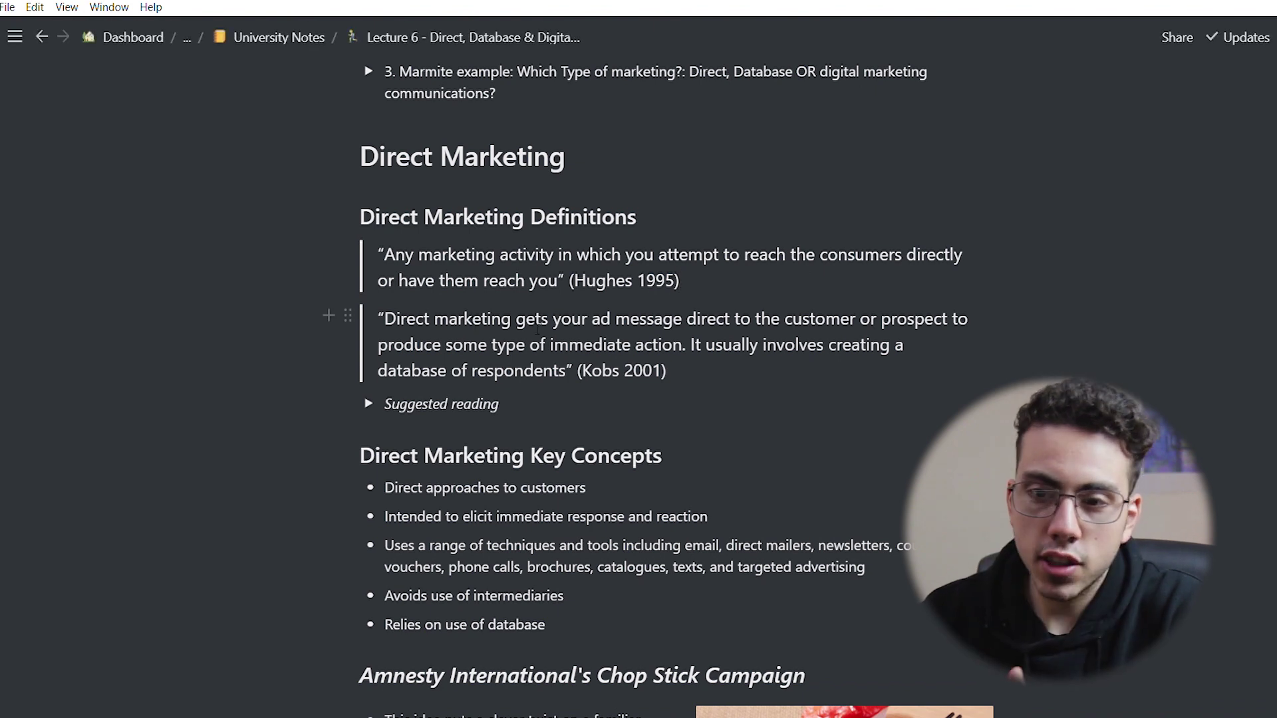
{"action": "scroll", "coordinate": [537, 329], "scroll_direction": "down", "scroll_amount": 3}
Step: Add an empty bullet point under the Direct Marketing Key Concepts heading
{"action": "left_click", "coordinate": [676, 279]}
{"action": "key", "text": "Return"}
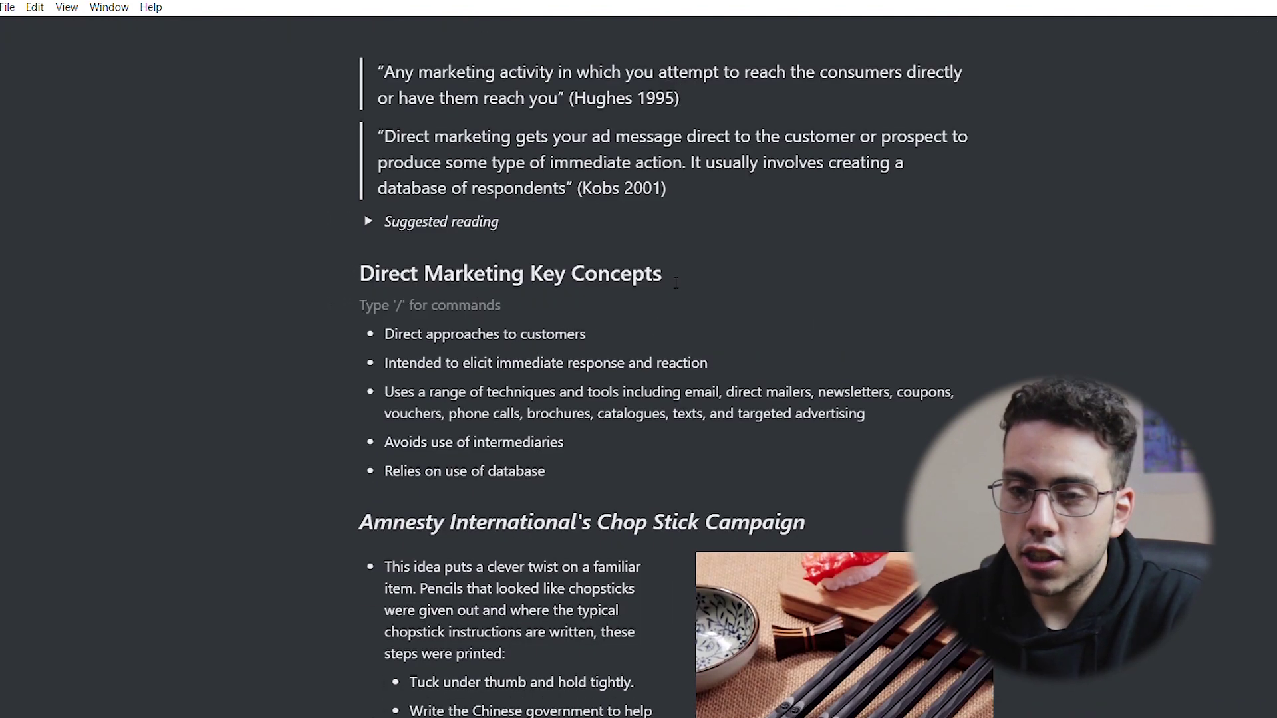
{"action": "type", "text": "[]"}
{"action": "key", "text": "BackSpace"}
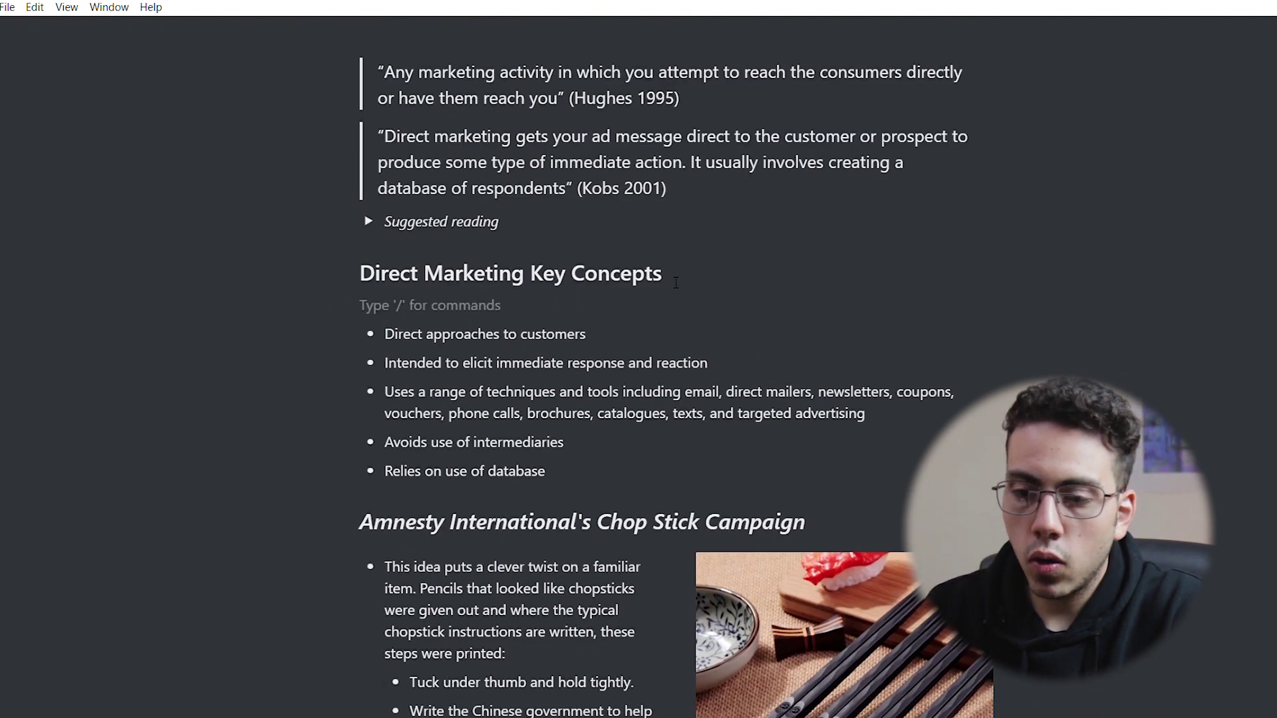
{"action": "type", "text": "-"}
Step: Widen the Chop Stick Campaign text column beside the chopstick image
{"action": "scroll", "coordinate": [357, 647], "scroll_direction": "down", "scroll_amount": 5}
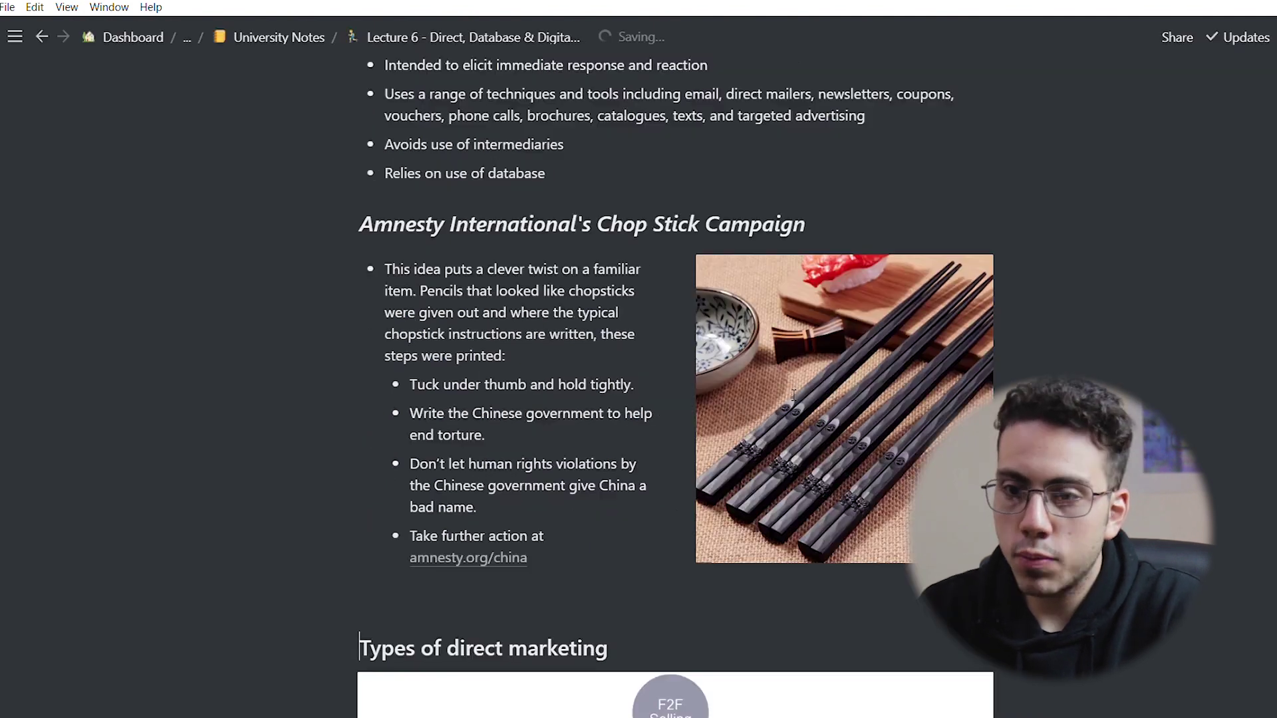
{"action": "scroll", "coordinate": [704, 332], "scroll_direction": "down", "scroll_amount": 1}
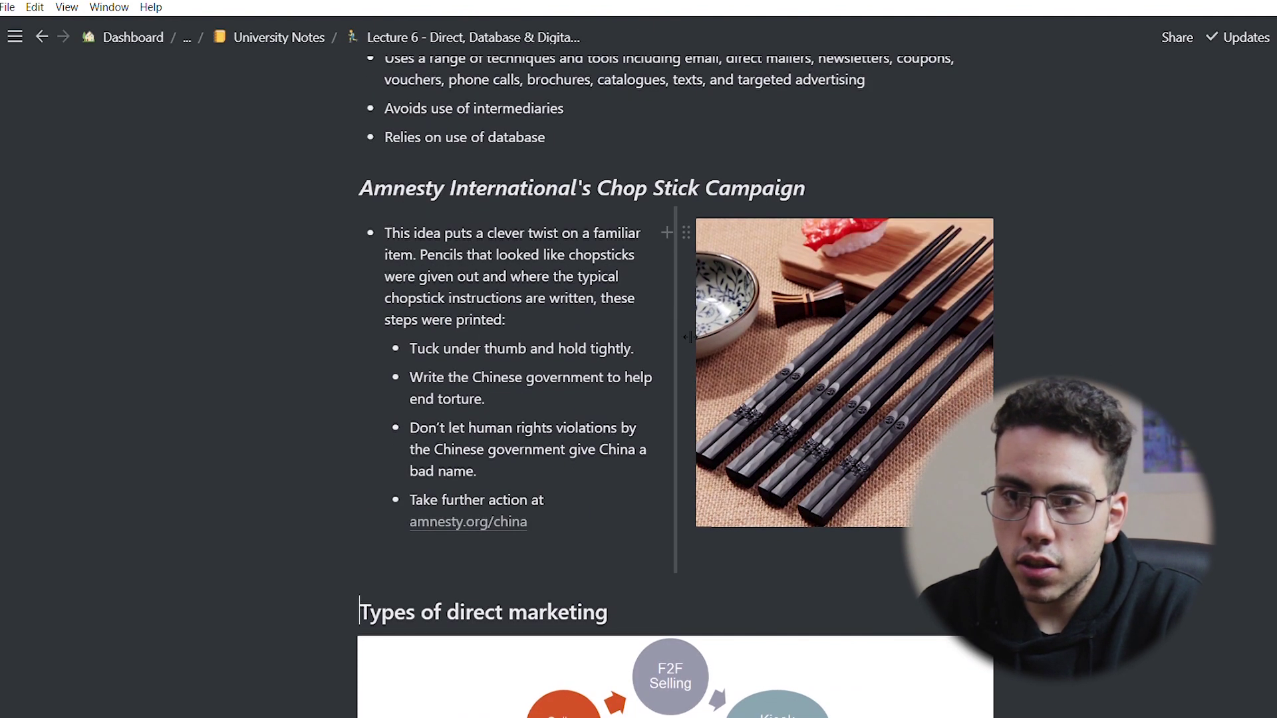
{"action": "mouse_move", "coordinate": [676, 333]}
{"action": "left_mouse_down"}
{"action": "mouse_move", "coordinate": [607, 332]}
{"action": "mouse_move", "coordinate": [765, 338]}
{"action": "mouse_move", "coordinate": [677, 332]}
{"action": "left_mouse_up"}
{"action": "scroll", "coordinate": [949, 357], "scroll_direction": "down", "scroll_amount": 7}
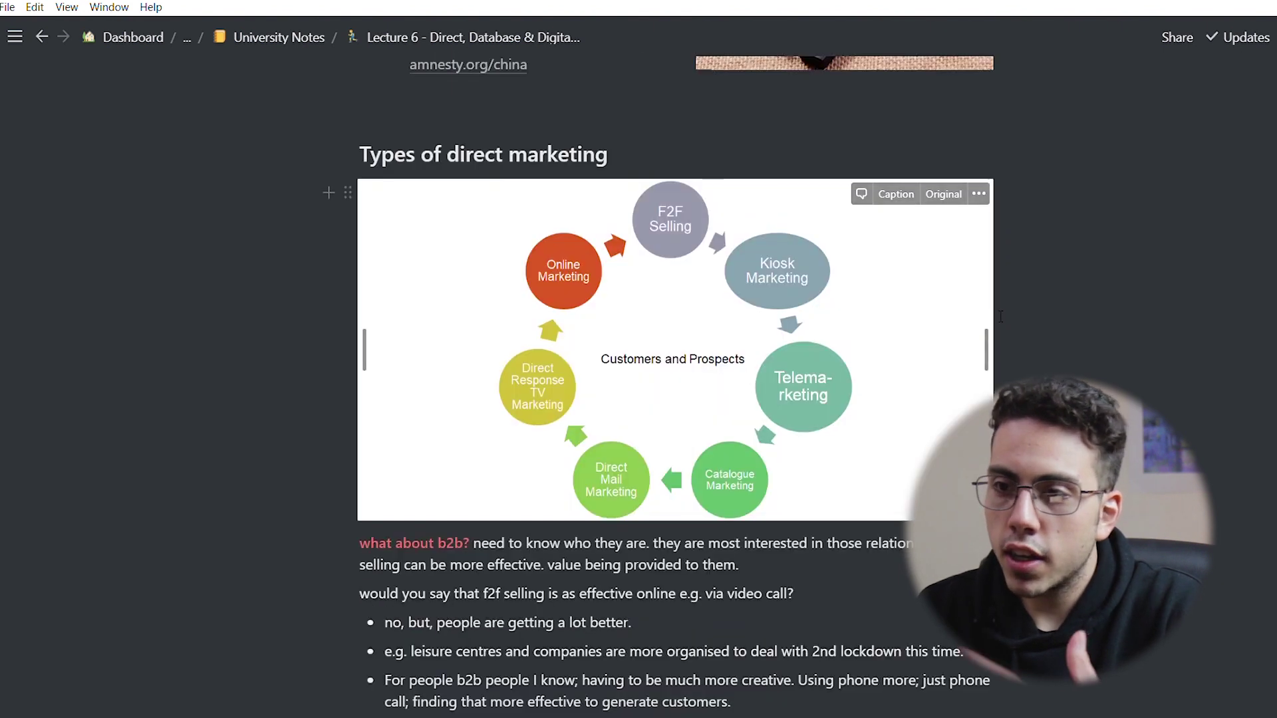
{"action": "scroll", "coordinate": [1042, 368], "scroll_direction": "up", "scroll_amount": 1}
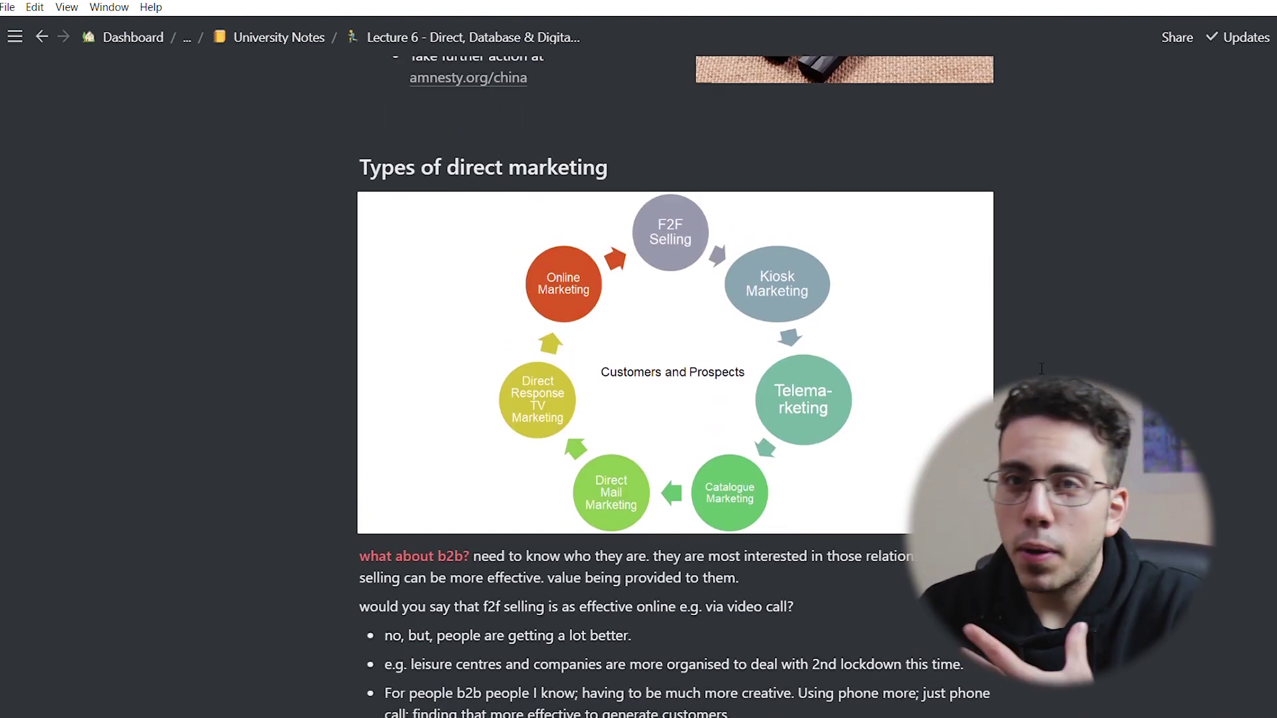
{"action": "scroll", "coordinate": [1041, 369], "scroll_direction": "up", "scroll_amount": 1}
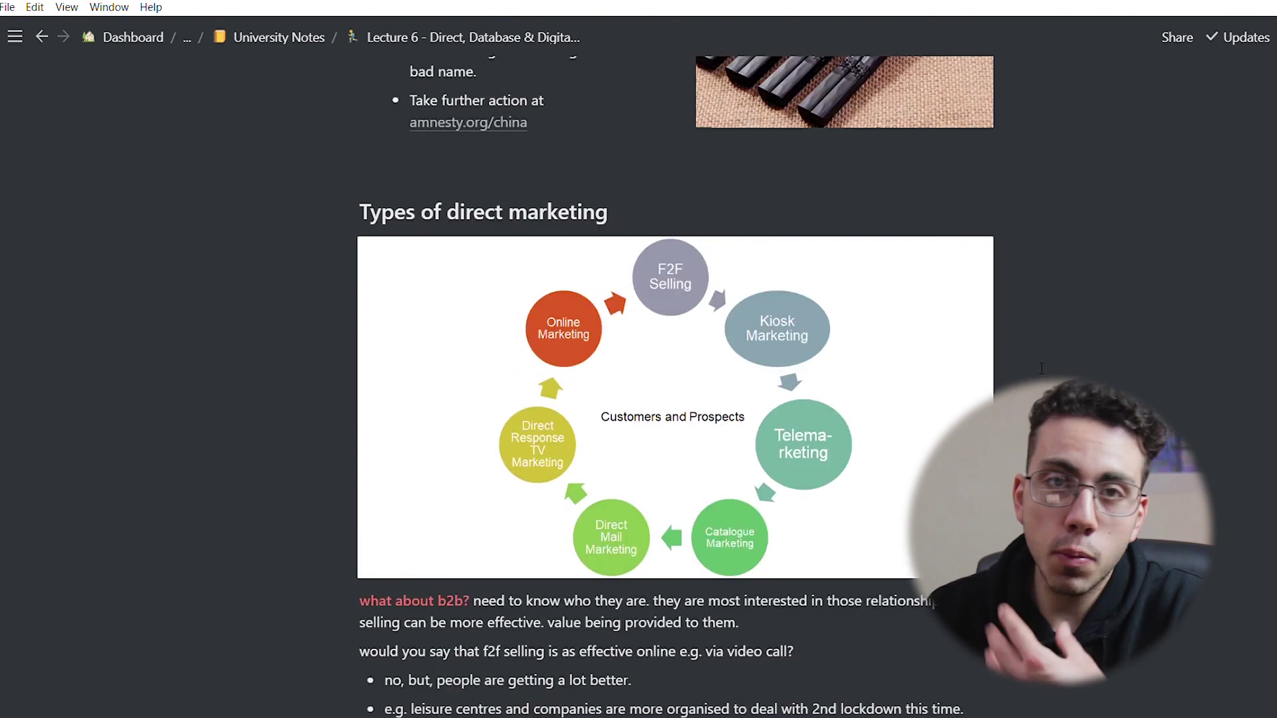
Step: Make the word 'manipulation' in the Customer datasets bullet red and bold
{"action": "scroll", "coordinate": [1042, 368], "scroll_direction": "down", "scroll_amount": 20}
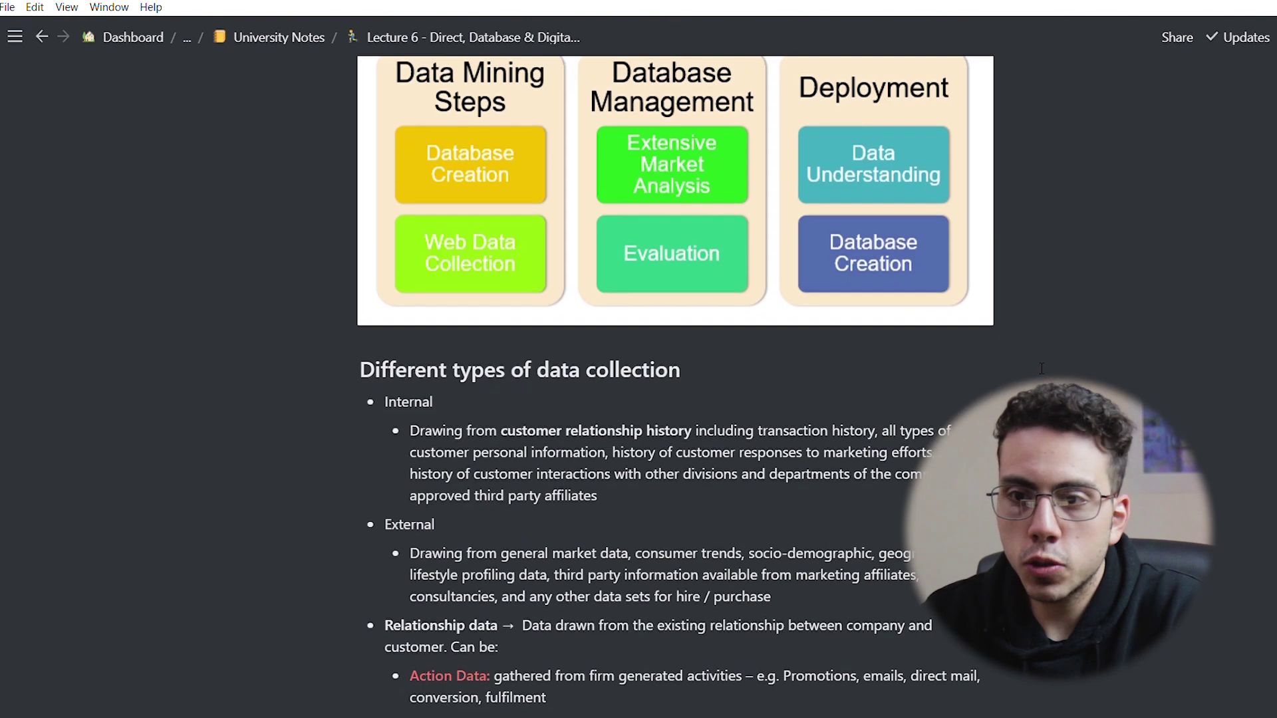
{"action": "scroll", "coordinate": [1041, 368], "scroll_direction": "up", "scroll_amount": 10}
{"action": "scroll", "coordinate": [1042, 368], "scroll_direction": "down", "scroll_amount": 12}
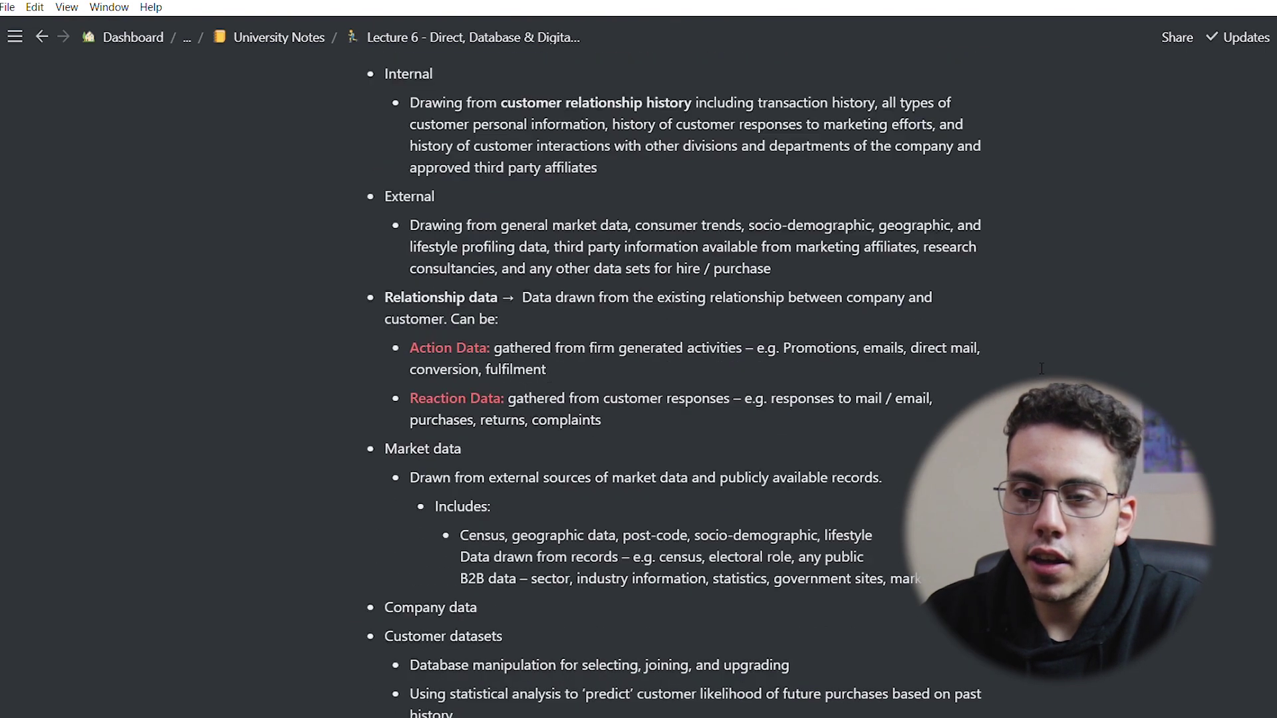
{"action": "scroll", "coordinate": [1042, 368], "scroll_direction": "up", "scroll_amount": 1}
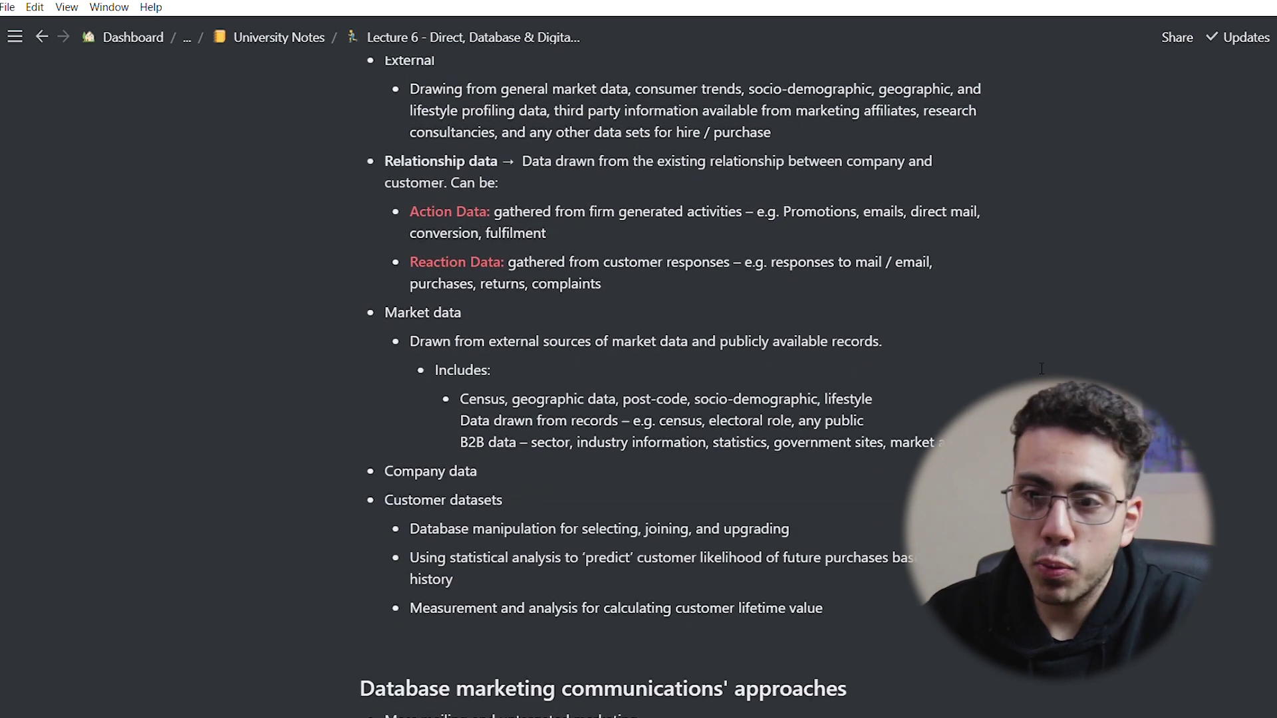
{"action": "double_click", "coordinate": [542, 530]}
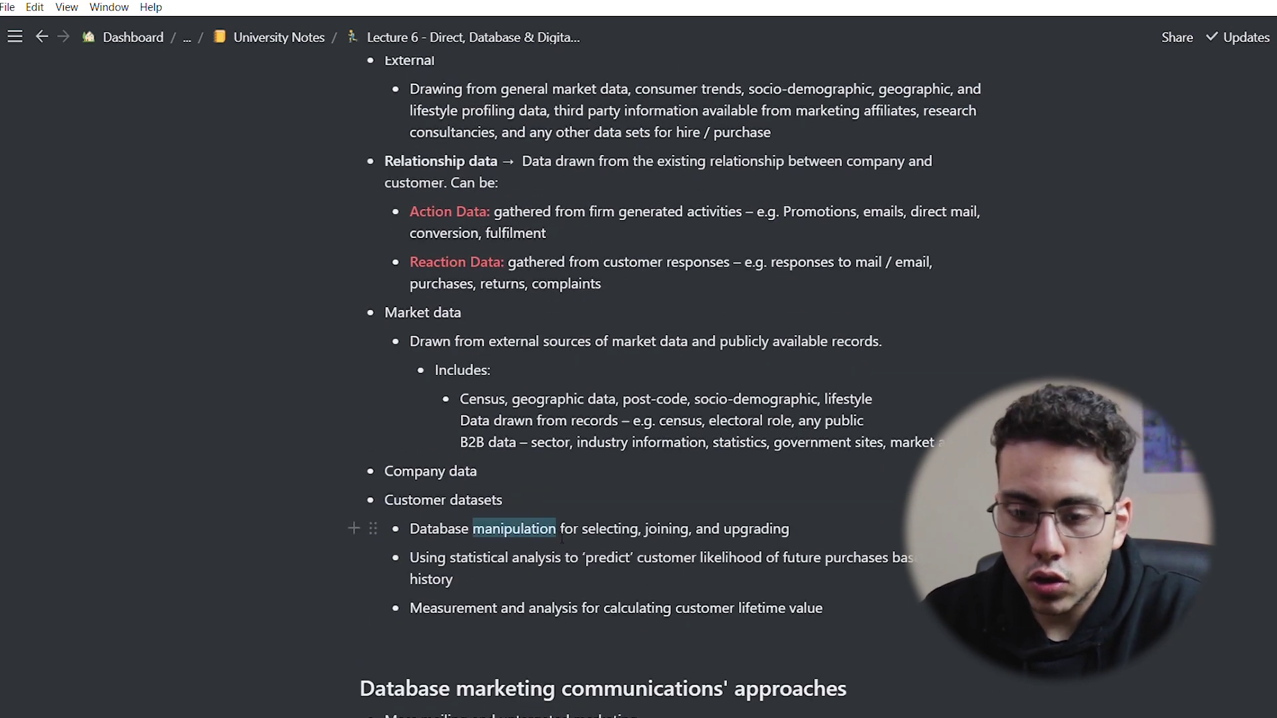
{"action": "key", "text": "ctrl+shift+h"}
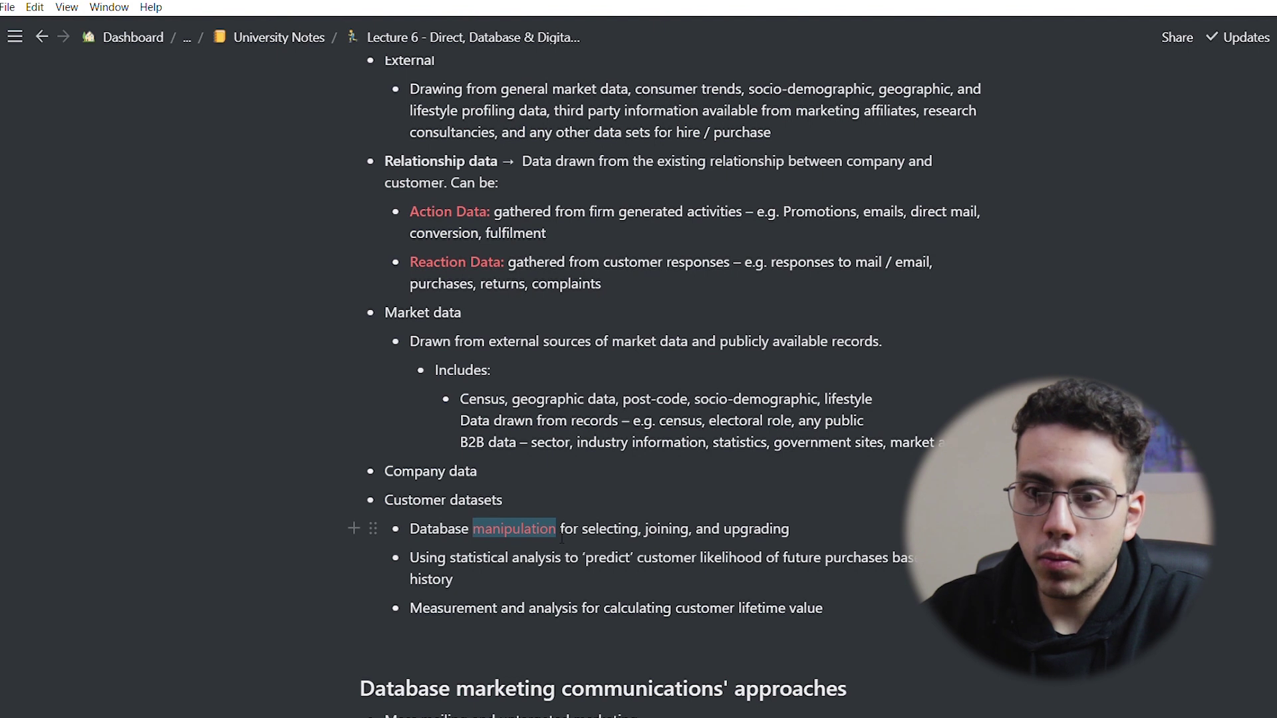
{"action": "key", "text": "ctrl+b"}
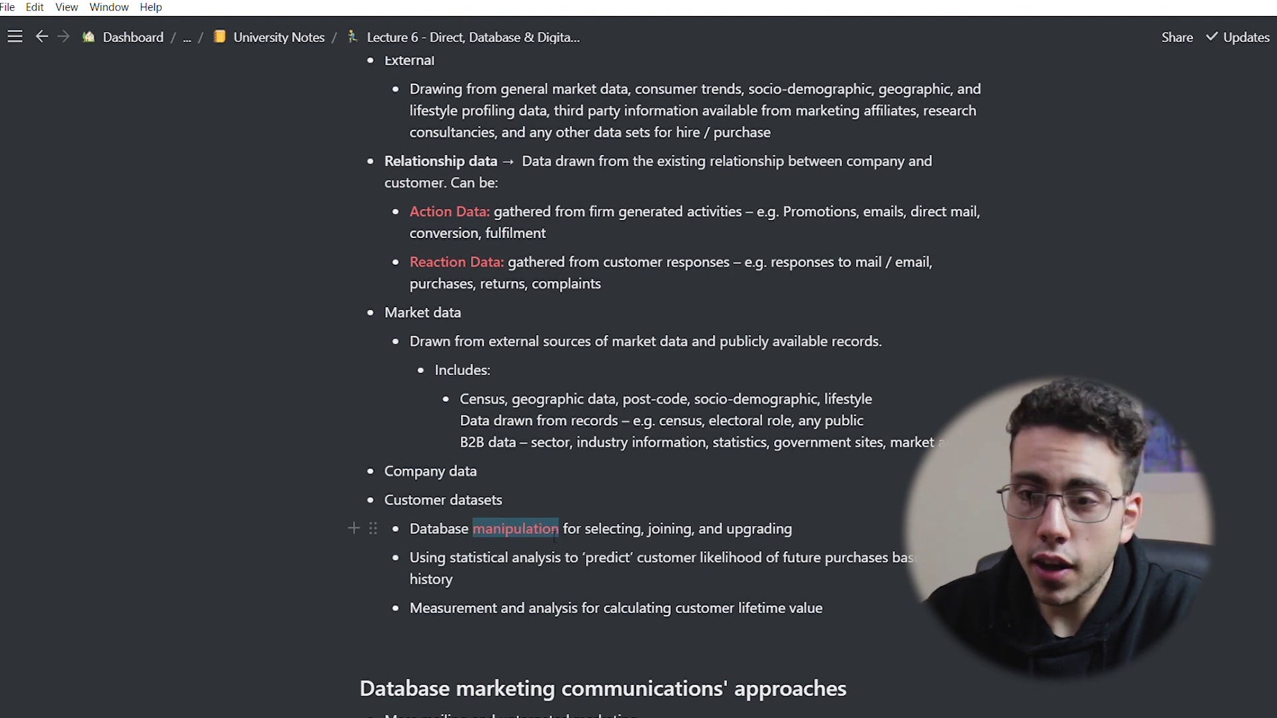
{"action": "left_click", "coordinate": [524, 532]}
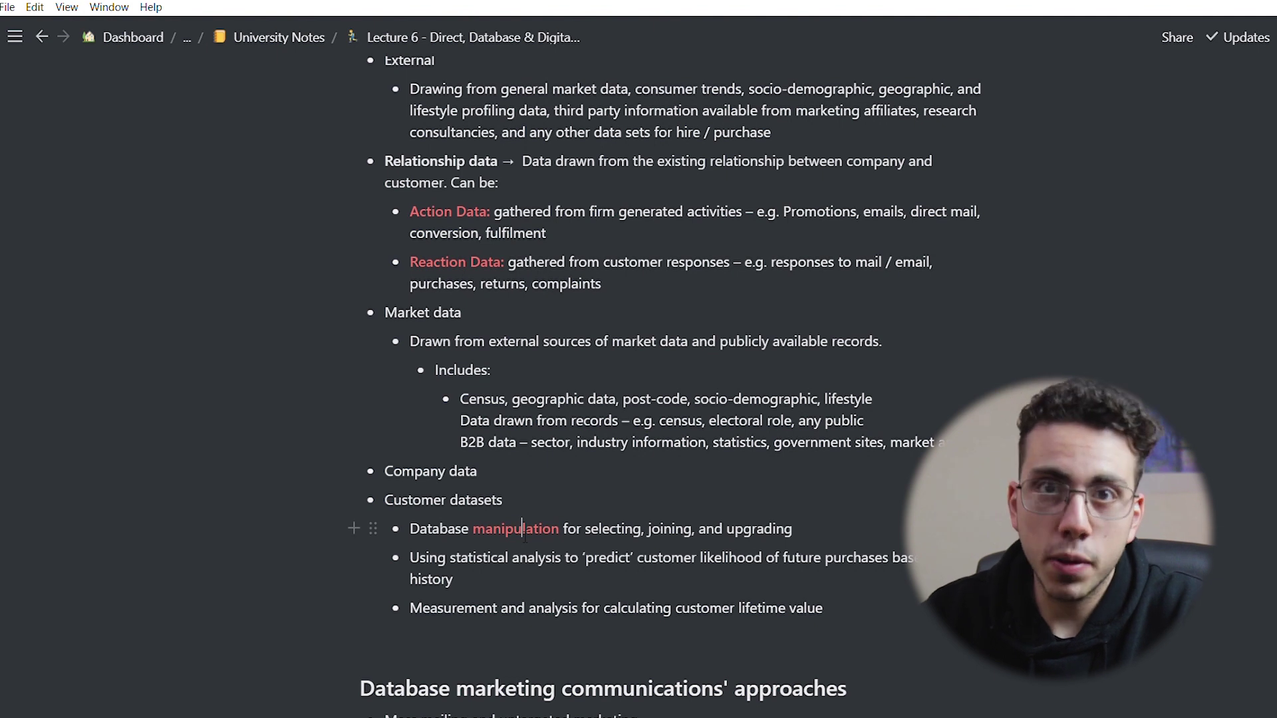
Step: Start a comment on 'manipulation', then discard it without posting
{"action": "left_click_drag", "start_coordinate": [564, 532], "coordinate": [473, 532]}
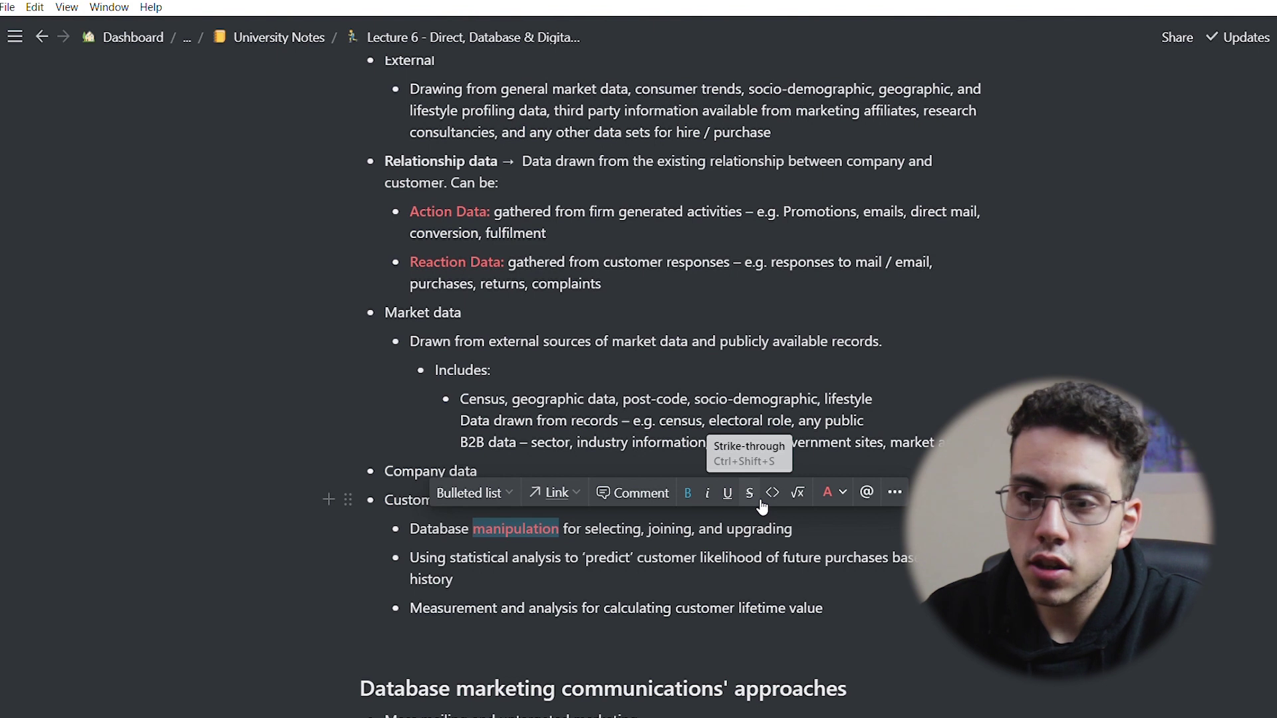
{"action": "left_click", "coordinate": [633, 492]}
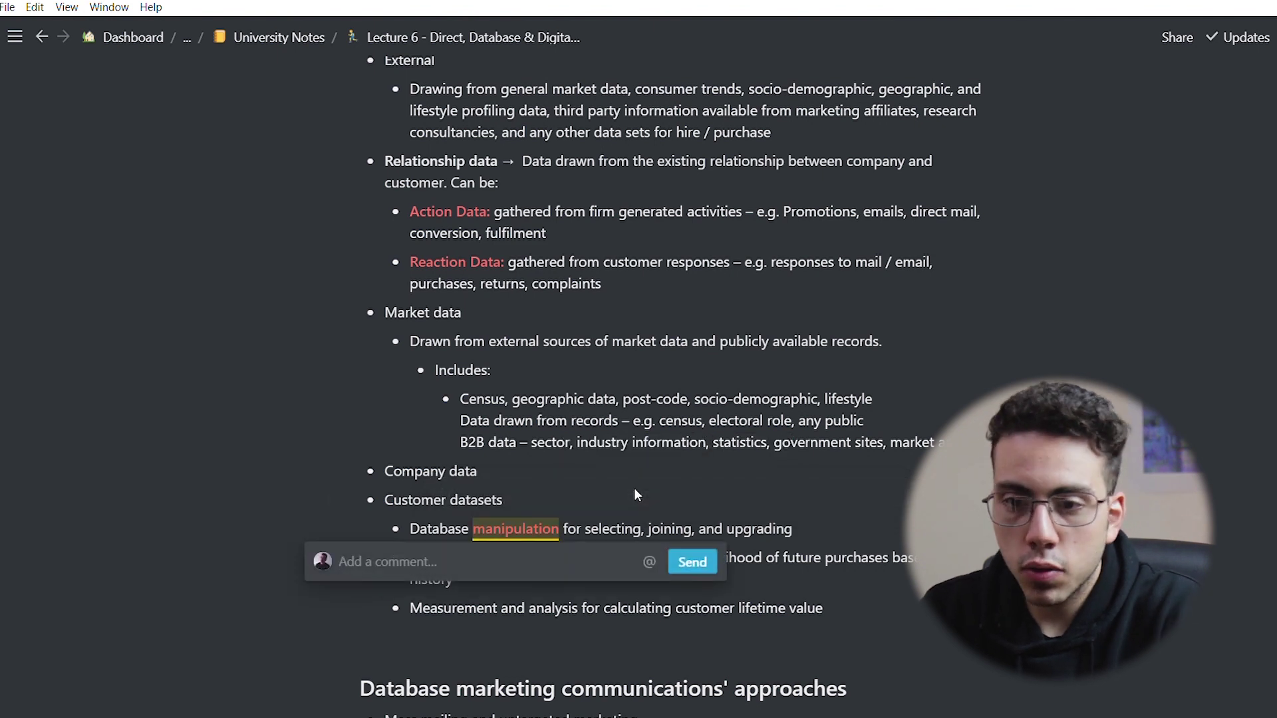
{"action": "type", "text": "jkjhfkjkjh"}
{"action": "key", "text": "Escape"}
{"action": "key", "text": "ctrl+shift+Right"}
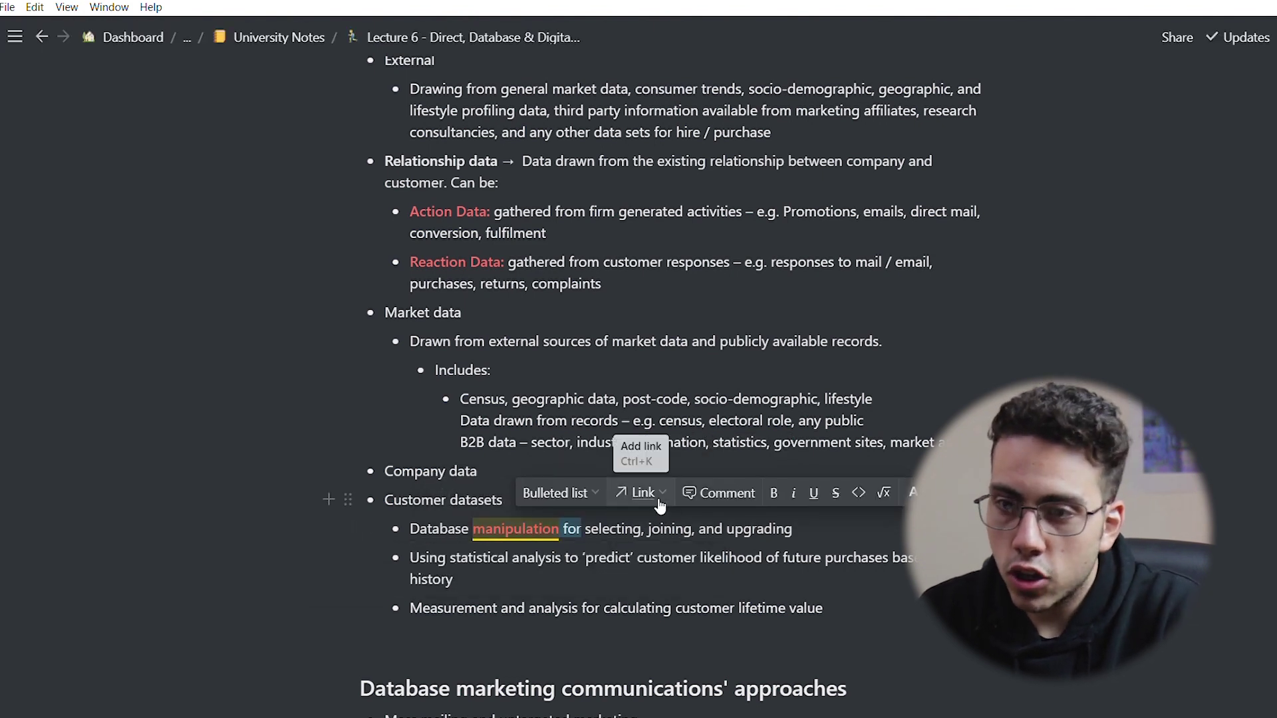
{"action": "scroll", "coordinate": [660, 507], "scroll_direction": "down", "scroll_amount": 20}
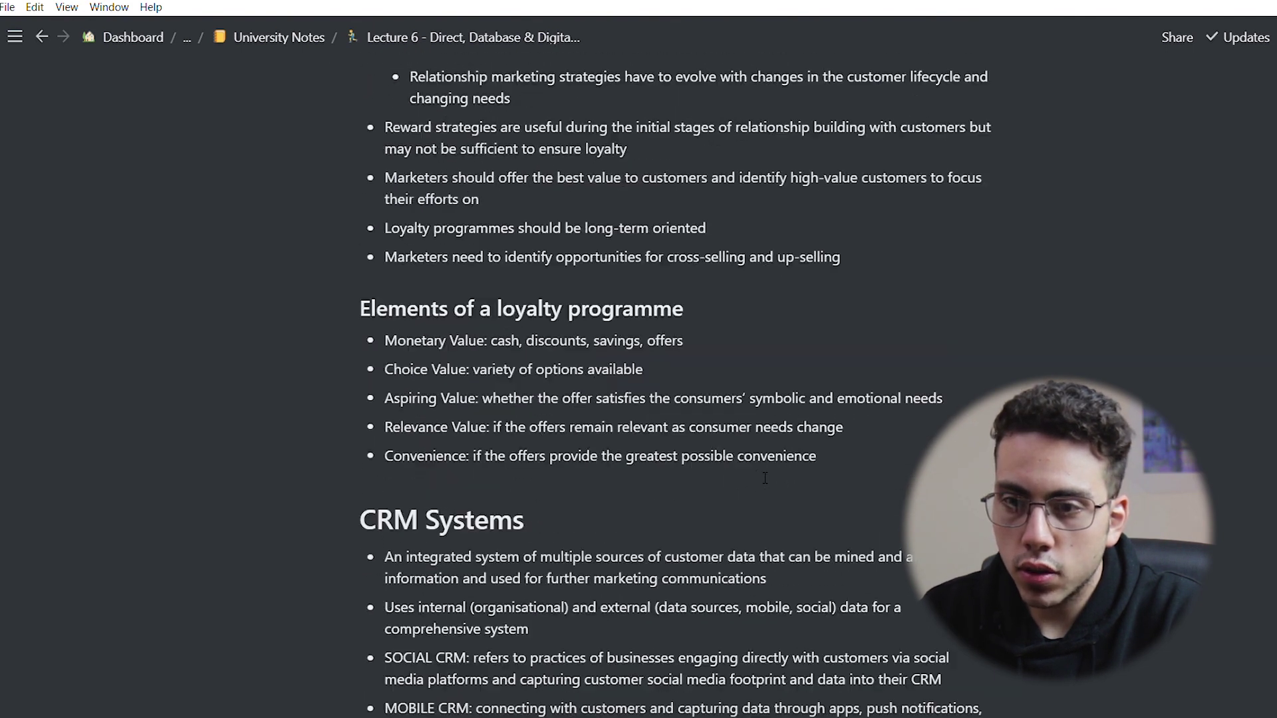
Step: Open the linked YouTube video, then paste its URL below the bookmark as an embedded video
{"action": "scroll", "coordinate": [765, 478], "scroll_direction": "up", "scroll_amount": 8}
{"action": "scroll", "coordinate": [765, 478], "scroll_direction": "up", "scroll_amount": 3}
{"action": "scroll", "coordinate": [765, 478], "scroll_direction": "down", "scroll_amount": 2}
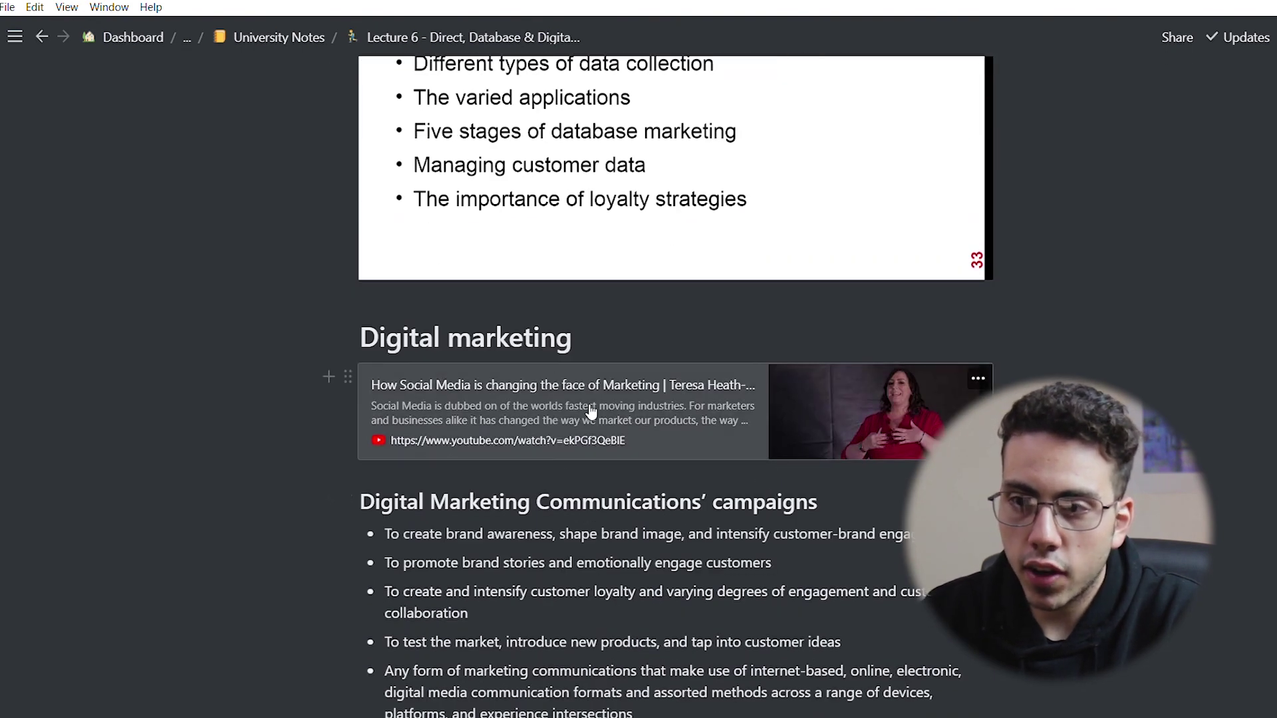
{"action": "left_click", "coordinate": [622, 436]}
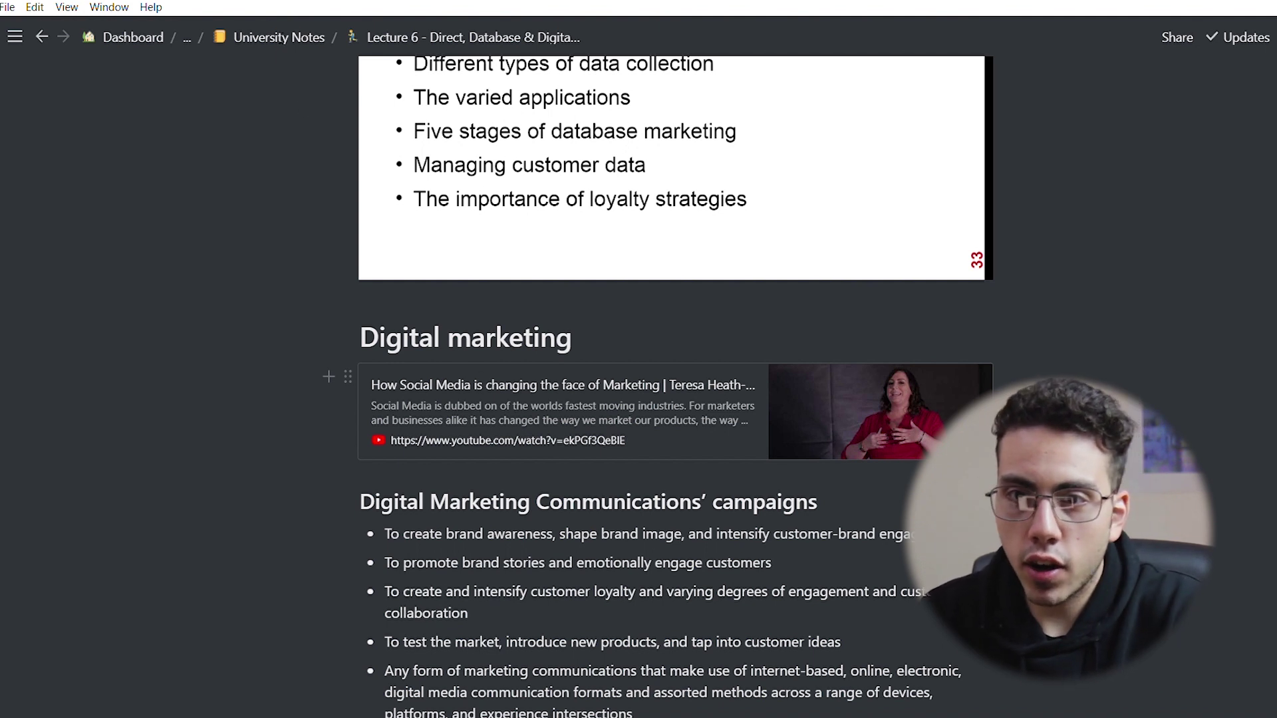
{"action": "left_click", "coordinate": [384, 486]}
{"action": "type", "text": "https://www.youtube.com/watch?v=ekPGf3QeBIE&ab_channel=TEDxTalks"}
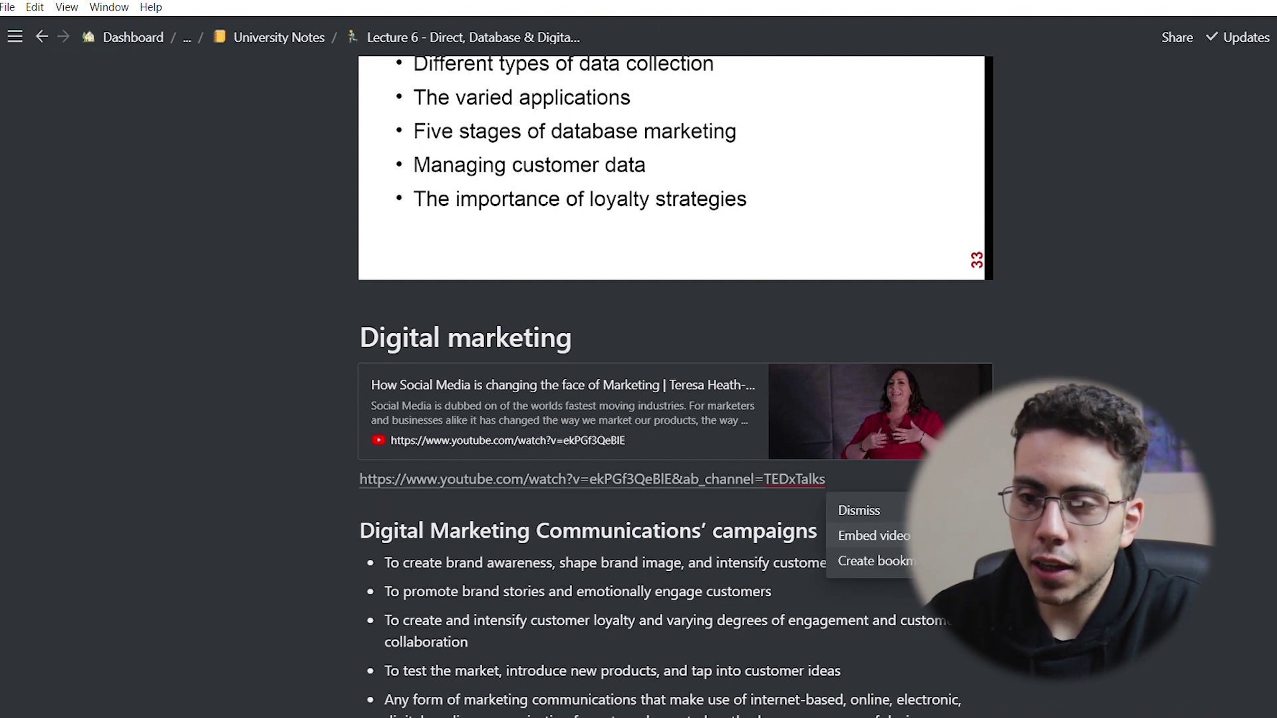
{"action": "left_click", "coordinate": [874, 536]}
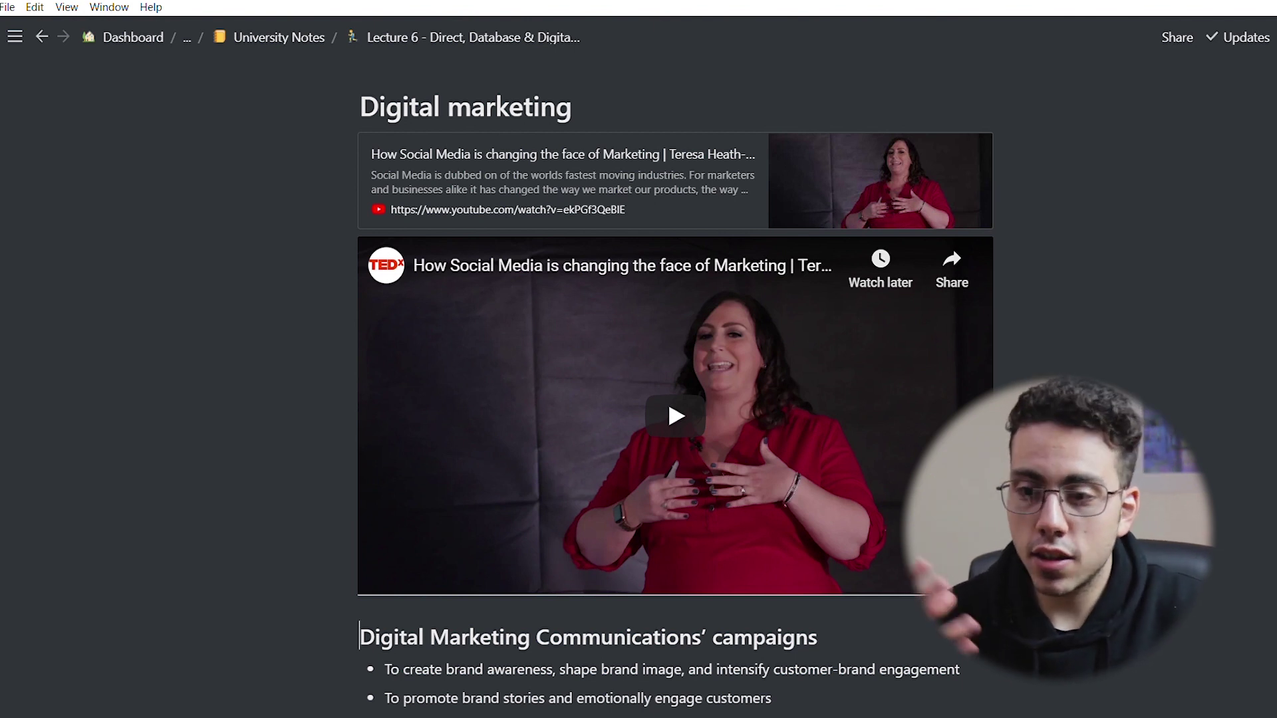
Step: Leave Lecture 6 via the University Notes breadcrumb to return to the All Notes table
{"action": "scroll", "coordinate": [676, 373], "scroll_direction": "up", "scroll_amount": 20}
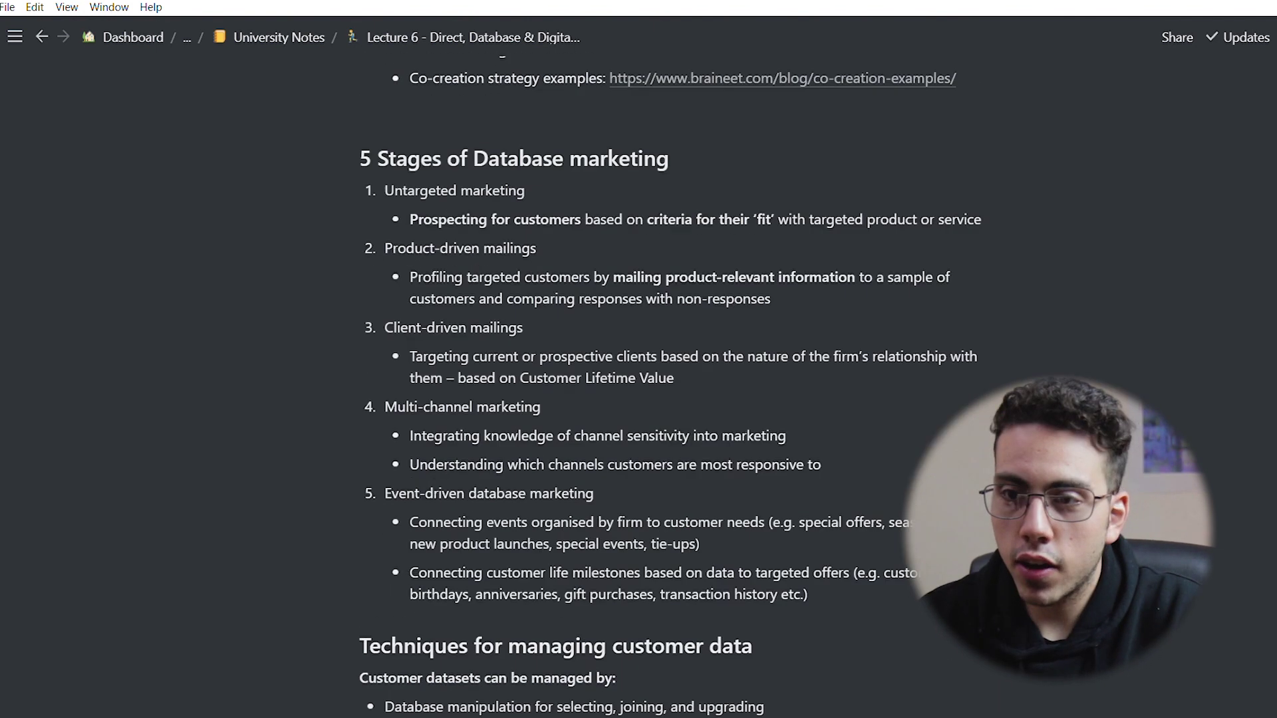
{"action": "scroll", "coordinate": [676, 372], "scroll_direction": "up", "scroll_amount": 4}
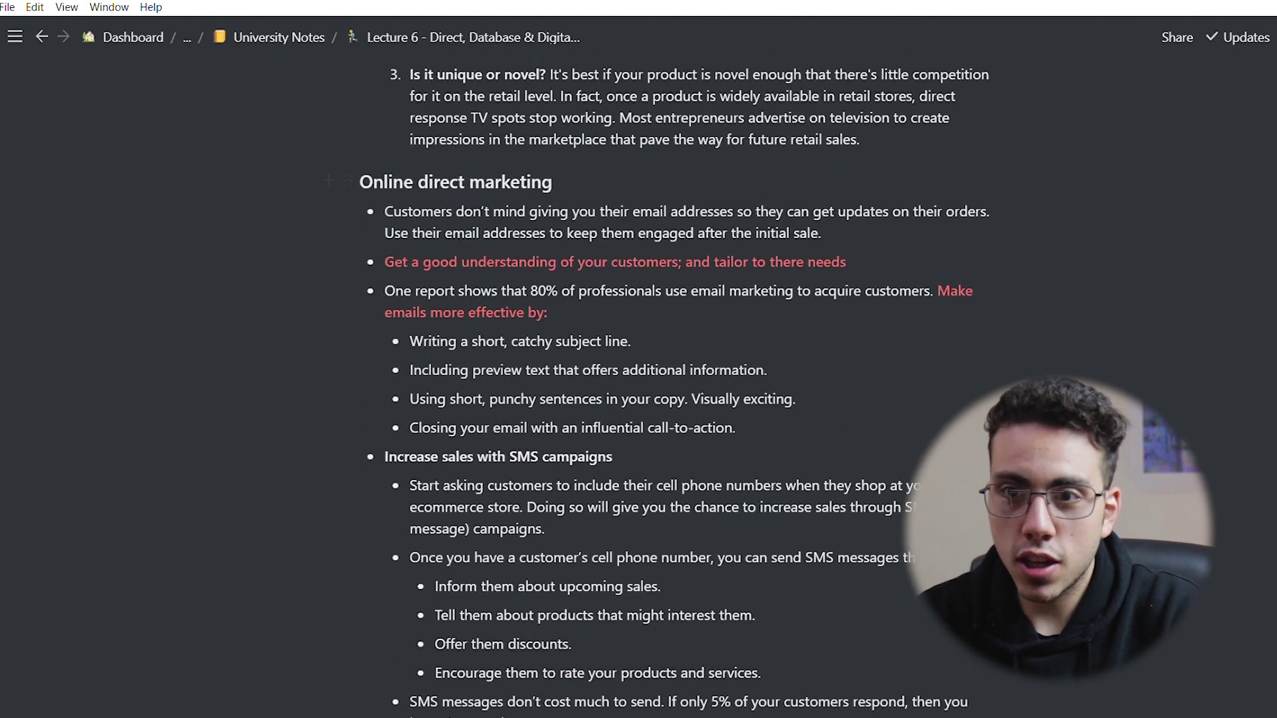
{"action": "left_click", "coordinate": [276, 37]}
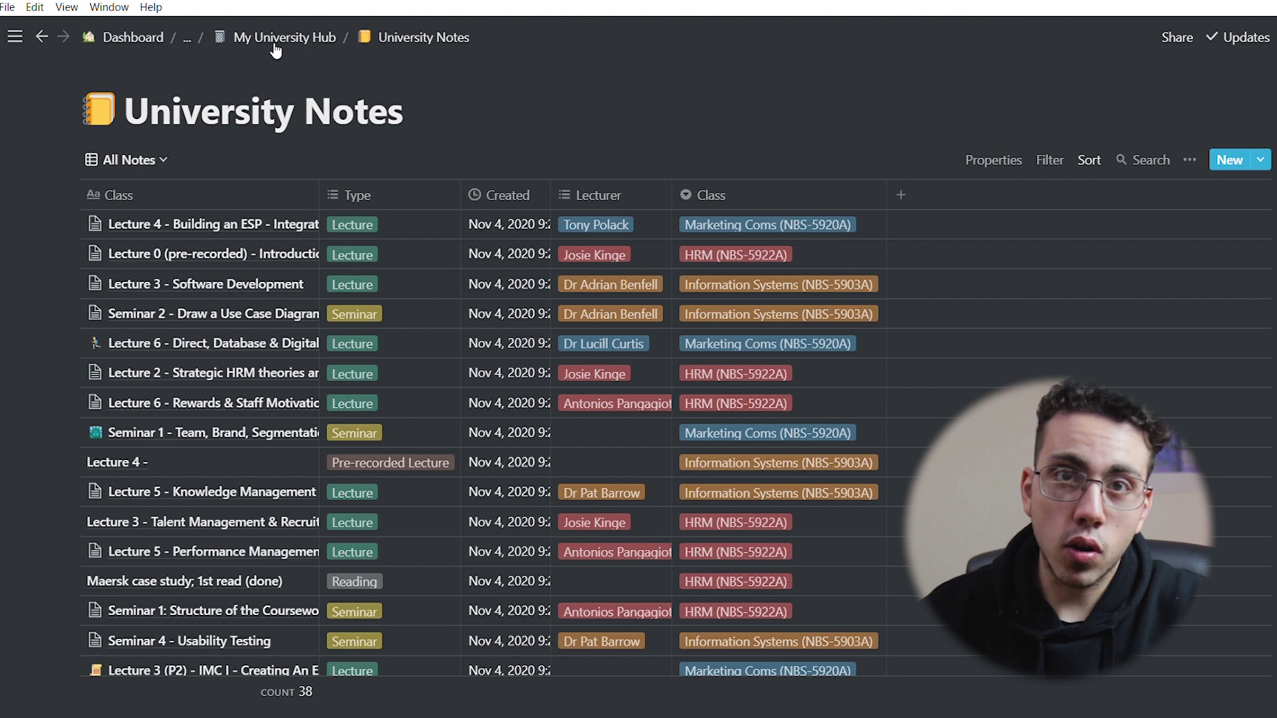
{"action": "left_click", "coordinate": [1264, 162]}
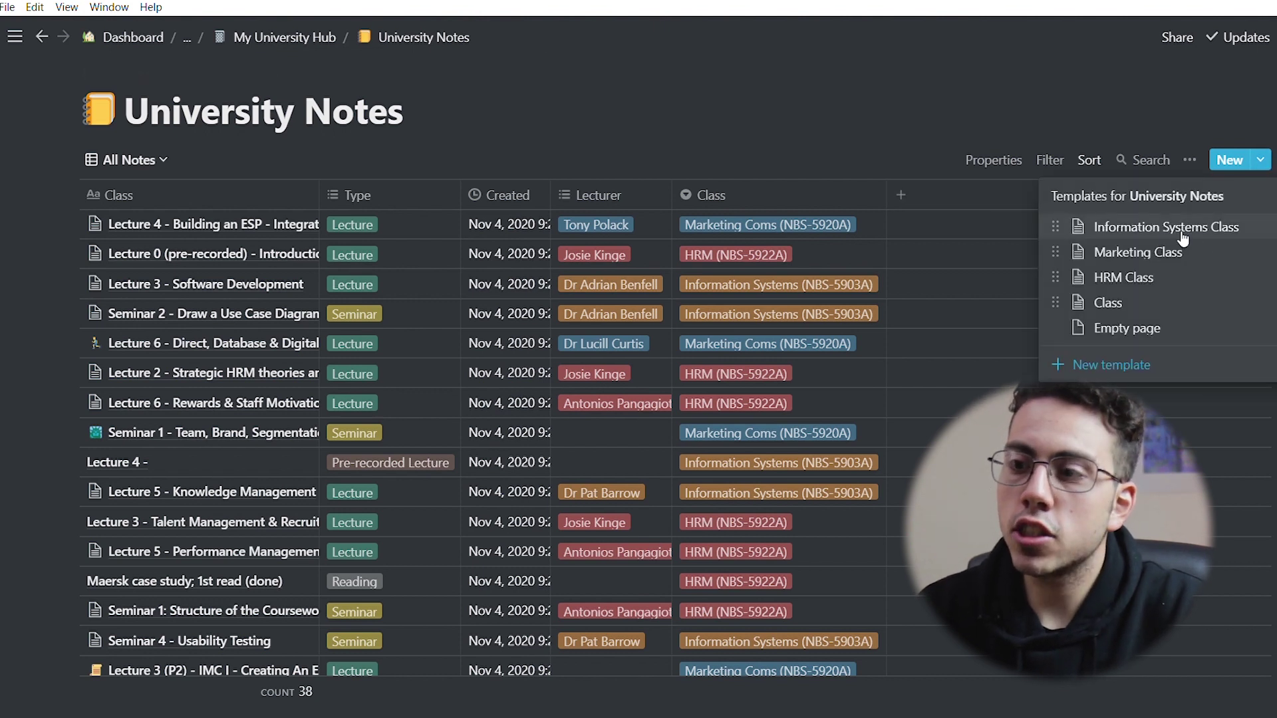
{"action": "left_click", "coordinate": [745, 141]}
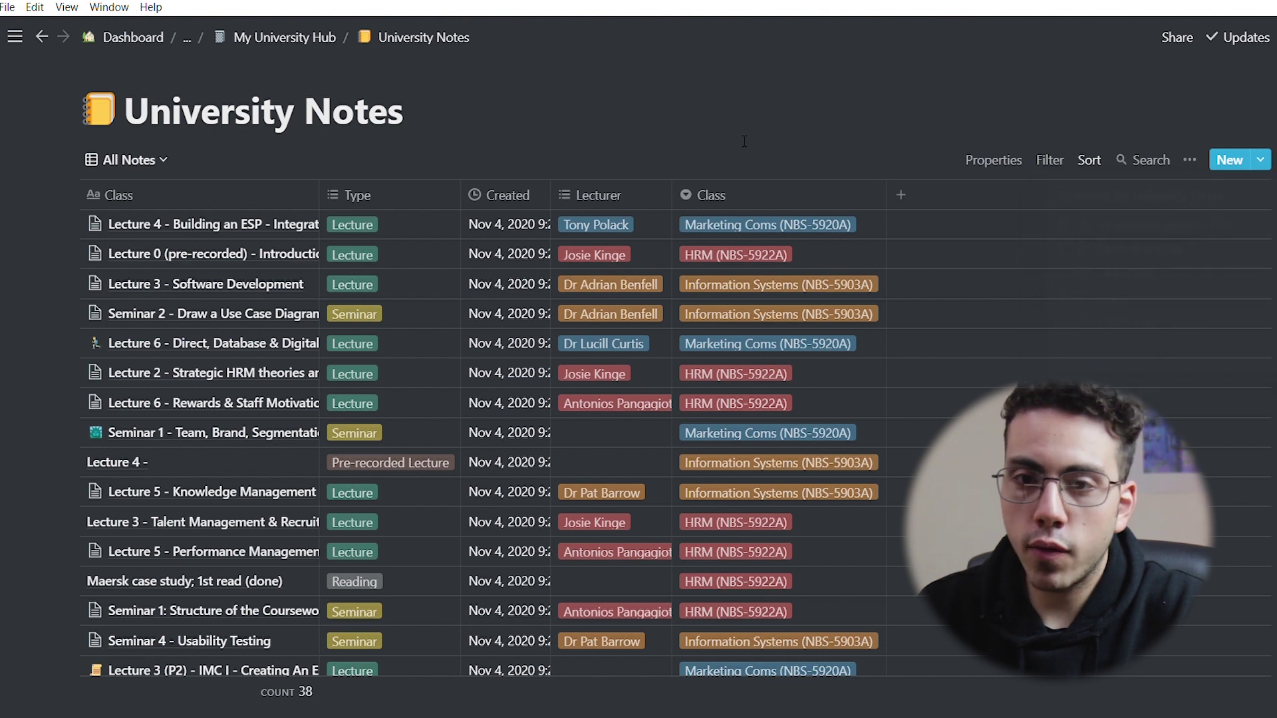
{"action": "scroll", "coordinate": [631, 353], "scroll_direction": "down", "scroll_amount": 10}
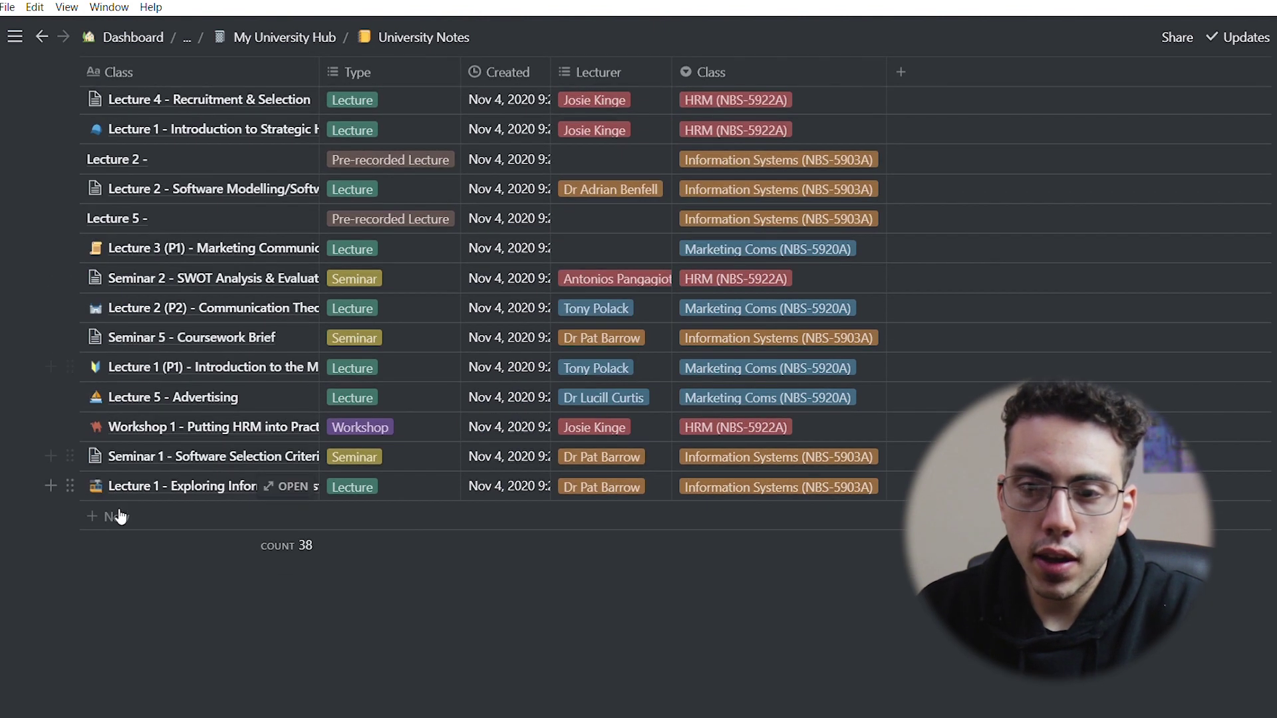
{"action": "left_click", "coordinate": [98, 518]}
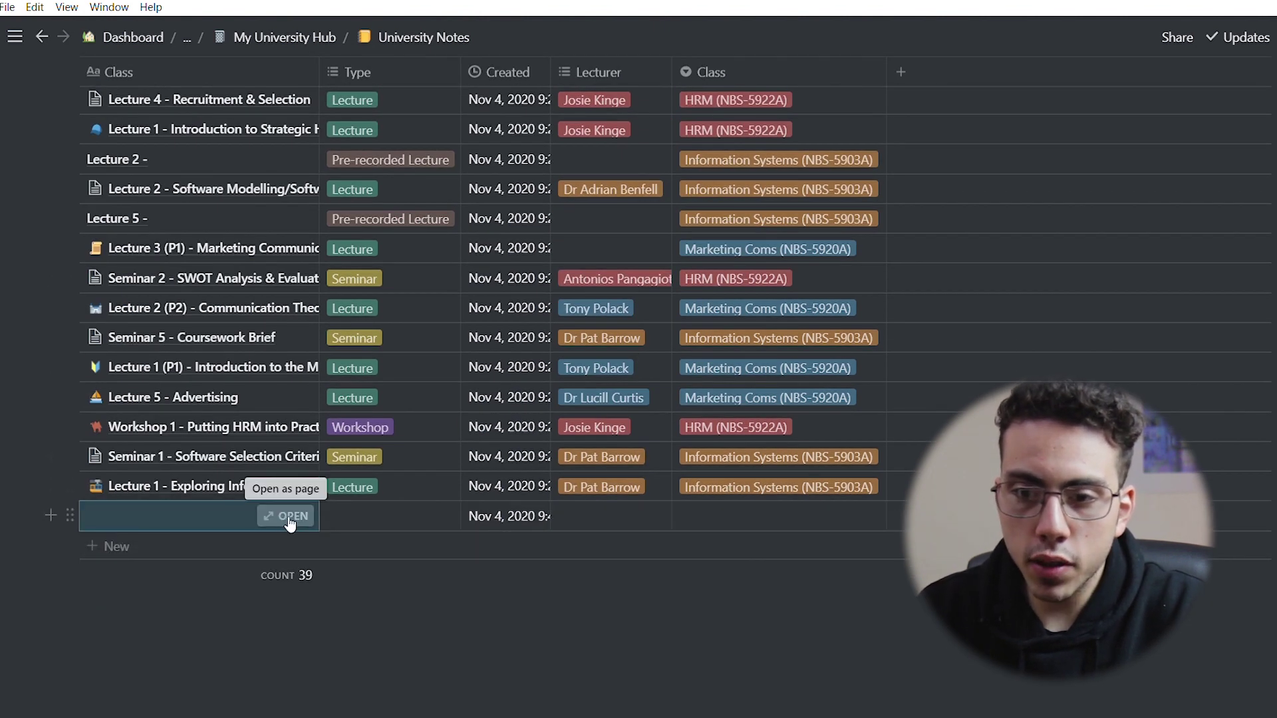
Step: Open the new untitled entry as a page and apply the Marketing Class template
{"action": "left_click", "coordinate": [297, 515]}
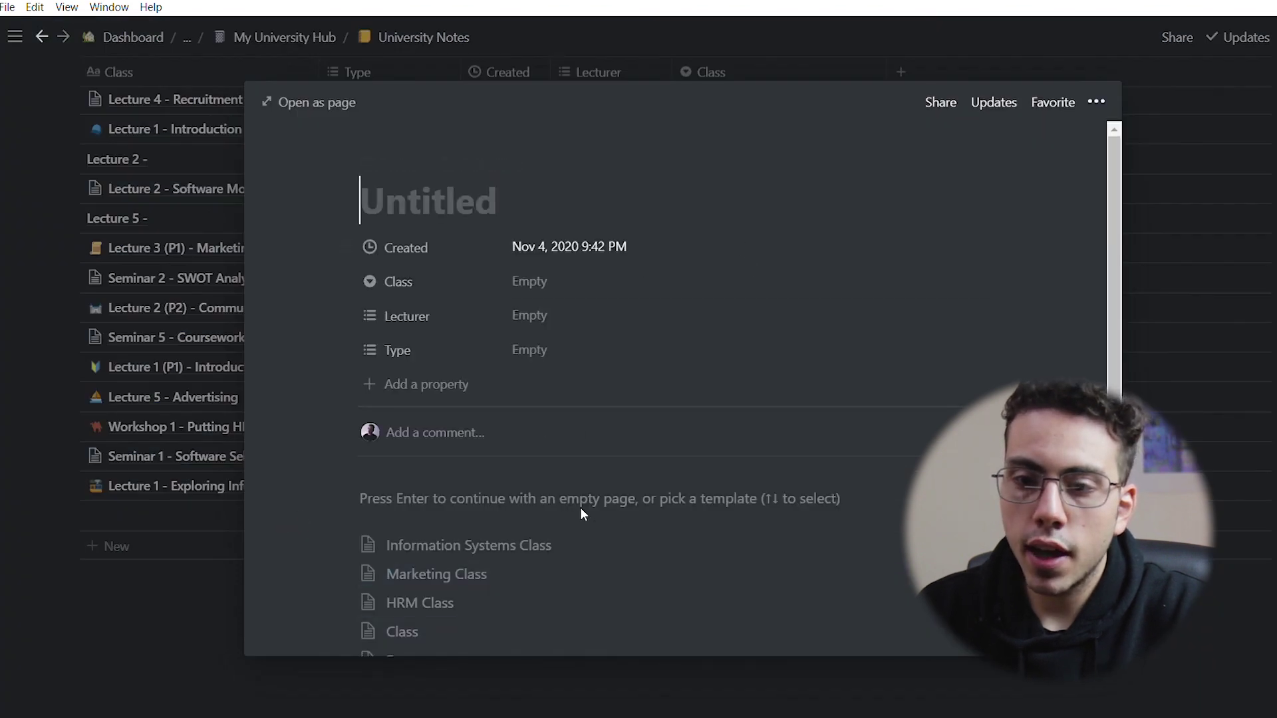
{"action": "scroll", "coordinate": [565, 511], "scroll_direction": "down", "scroll_amount": 2}
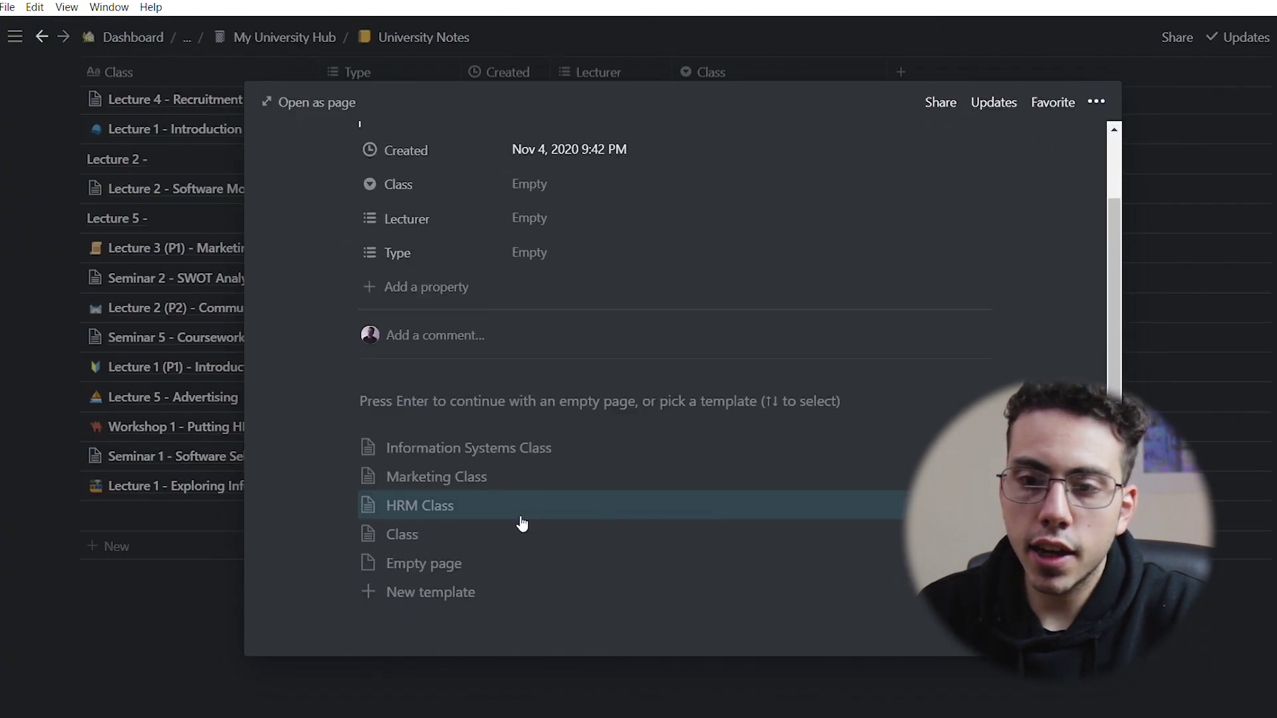
{"action": "left_click", "coordinate": [499, 476]}
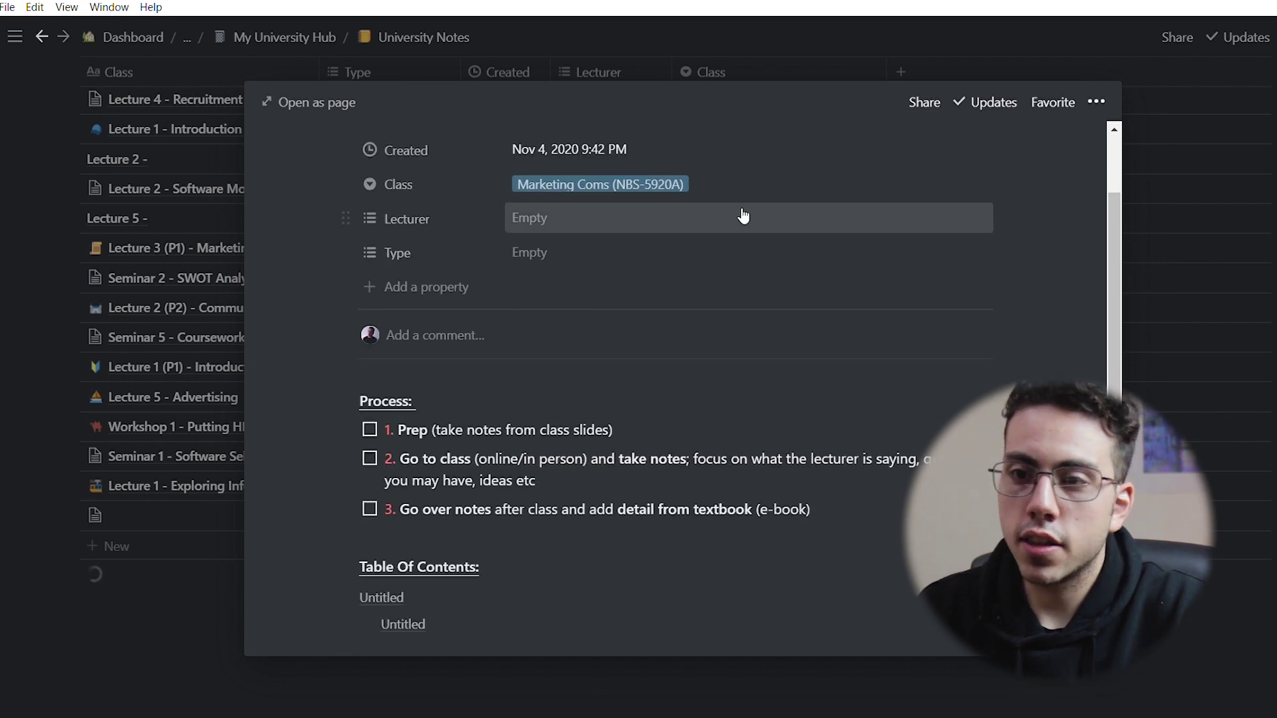
Step: Review the template's Process checklist and Learning Outcomes, placing the caret in a Learning Outcomes item
{"action": "scroll", "coordinate": [743, 199], "scroll_direction": "down", "scroll_amount": 2}
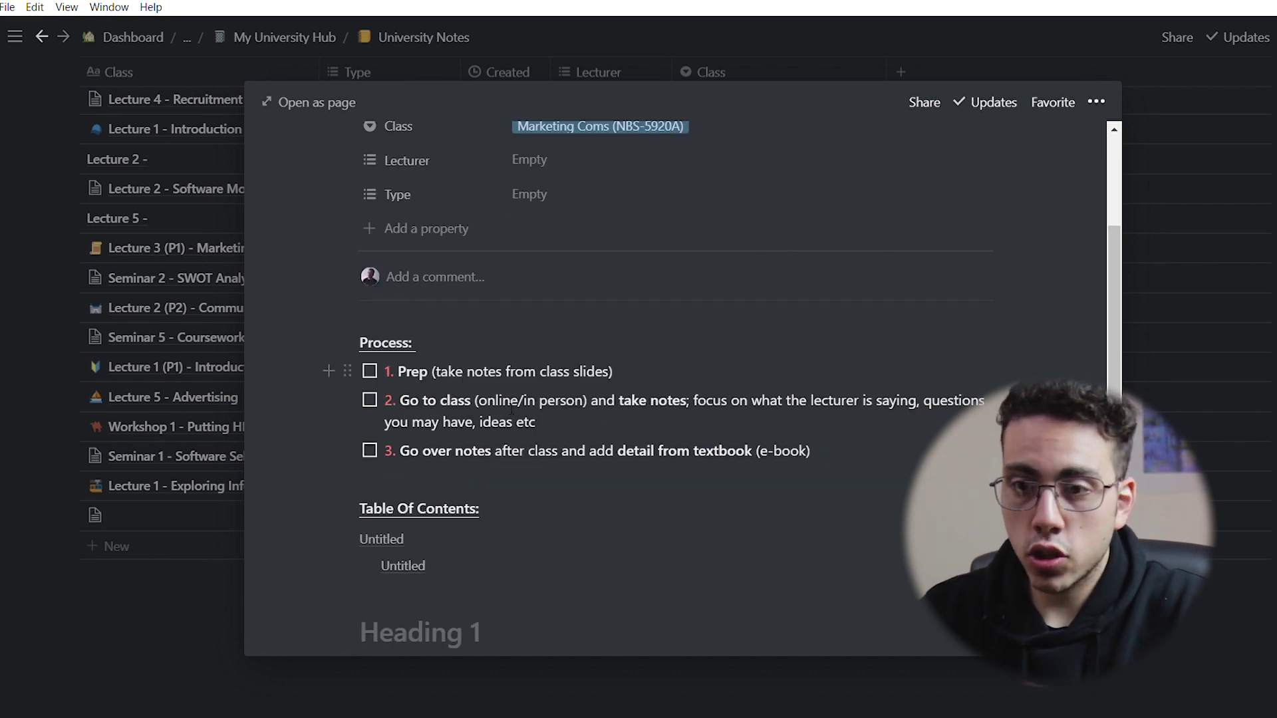
{"action": "scroll", "coordinate": [516, 413], "scroll_direction": "up", "scroll_amount": 1}
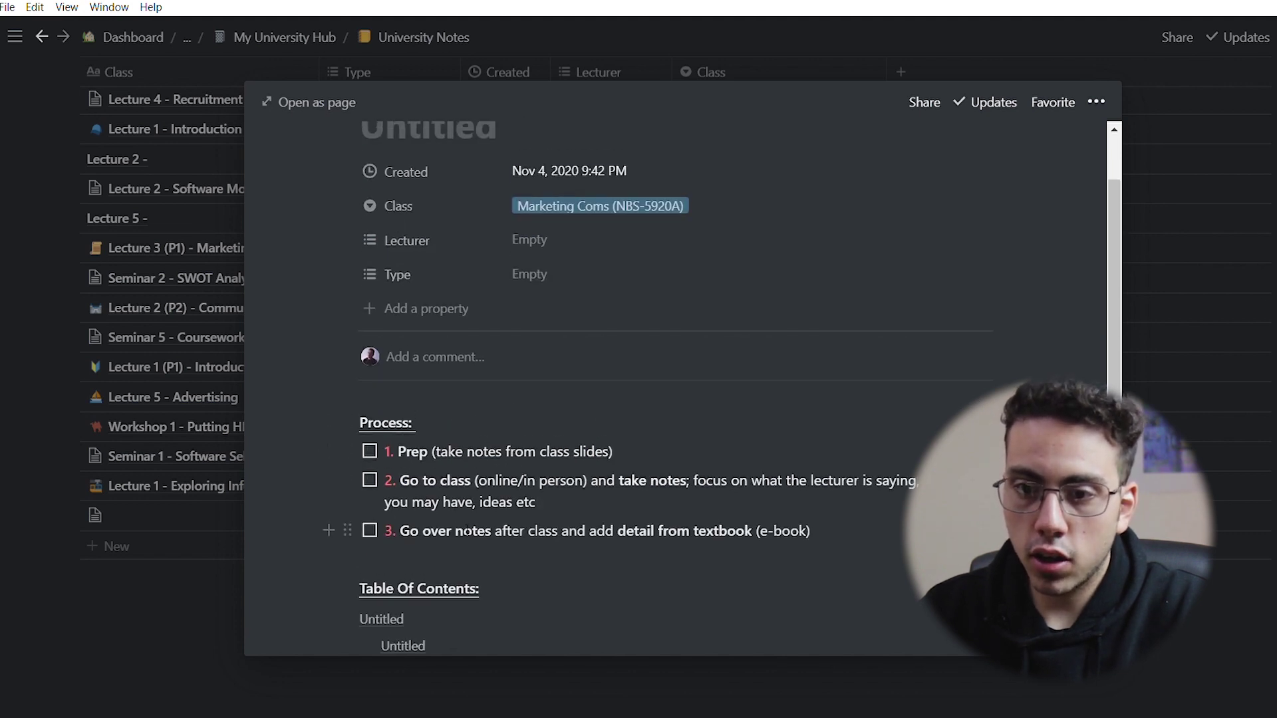
{"action": "scroll", "coordinate": [439, 496], "scroll_direction": "down", "scroll_amount": 3}
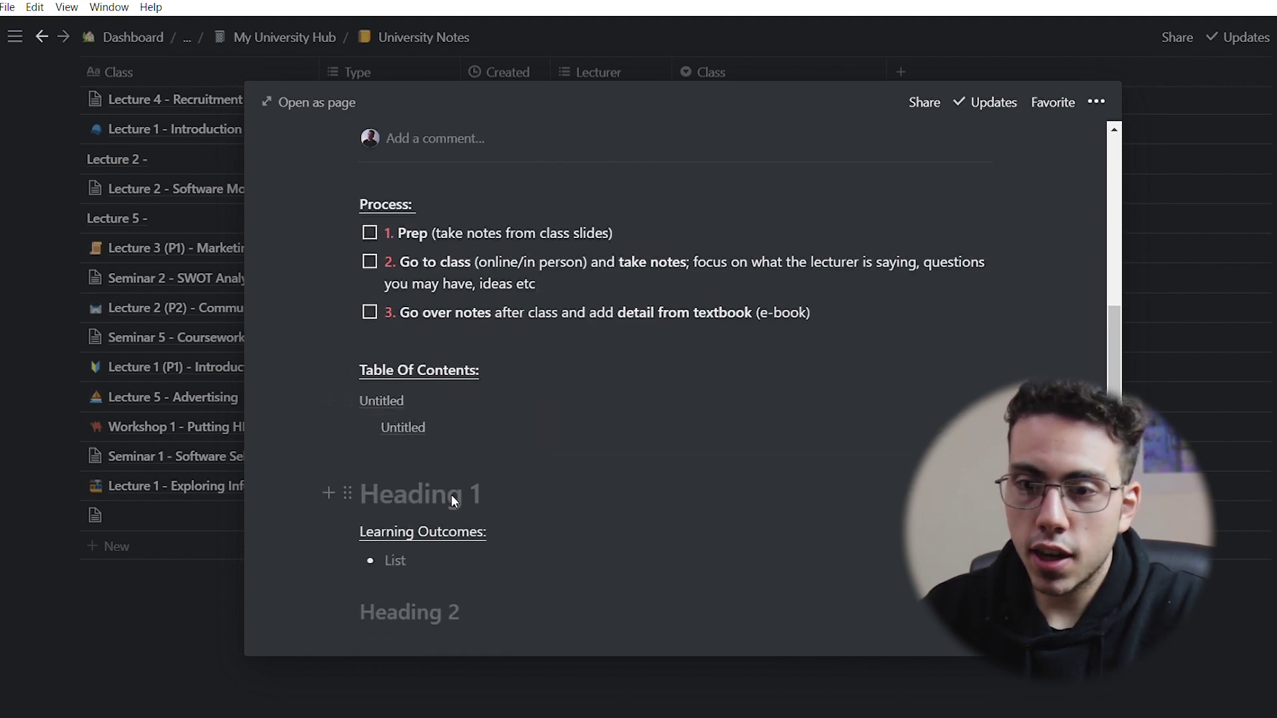
{"action": "left_click", "coordinate": [451, 550]}
{"action": "scroll", "coordinate": [451, 551], "scroll_direction": "down", "scroll_amount": 1}
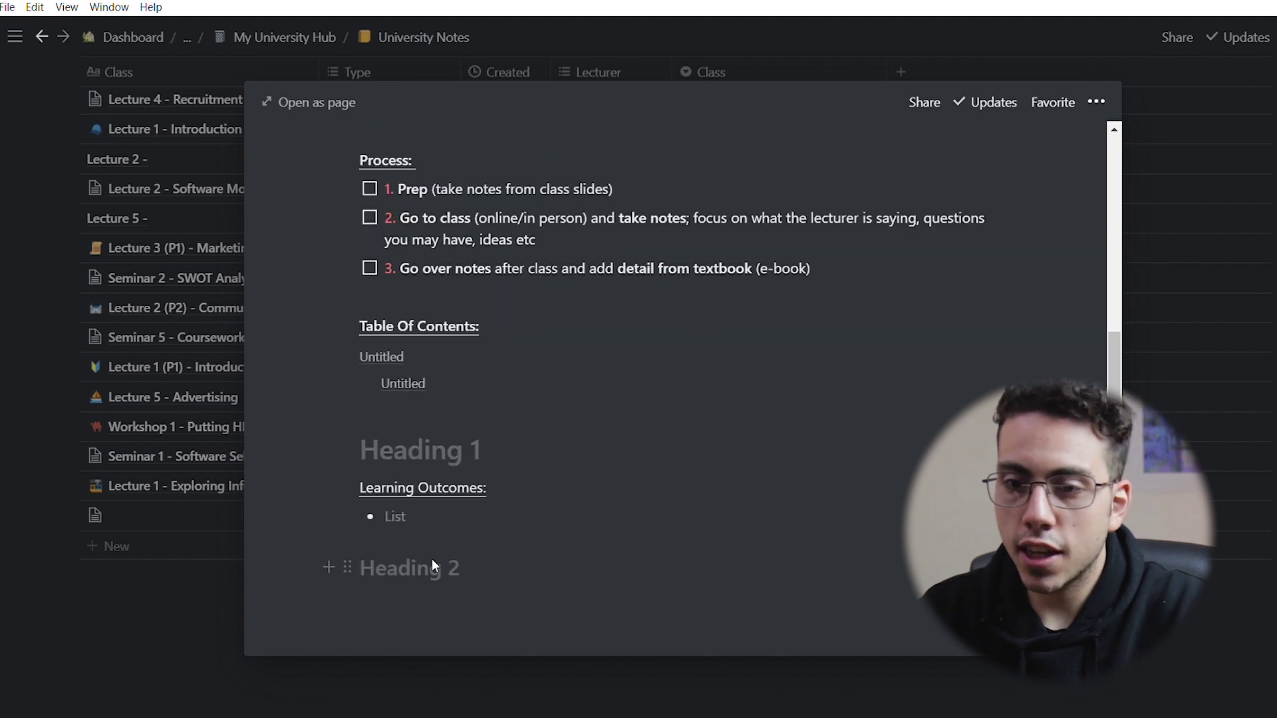
{"action": "scroll", "coordinate": [647, 458], "scroll_direction": "up", "scroll_amount": 2}
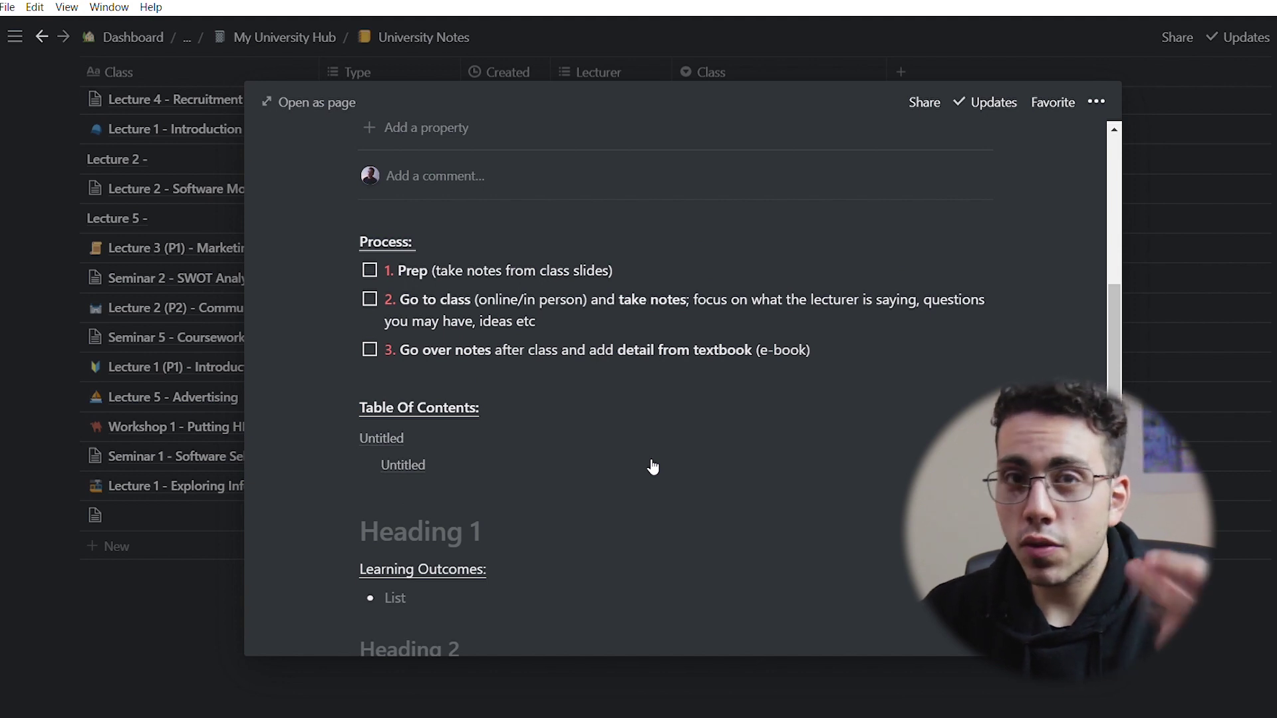
{"action": "scroll", "coordinate": [653, 468], "scroll_direction": "up", "scroll_amount": 5}
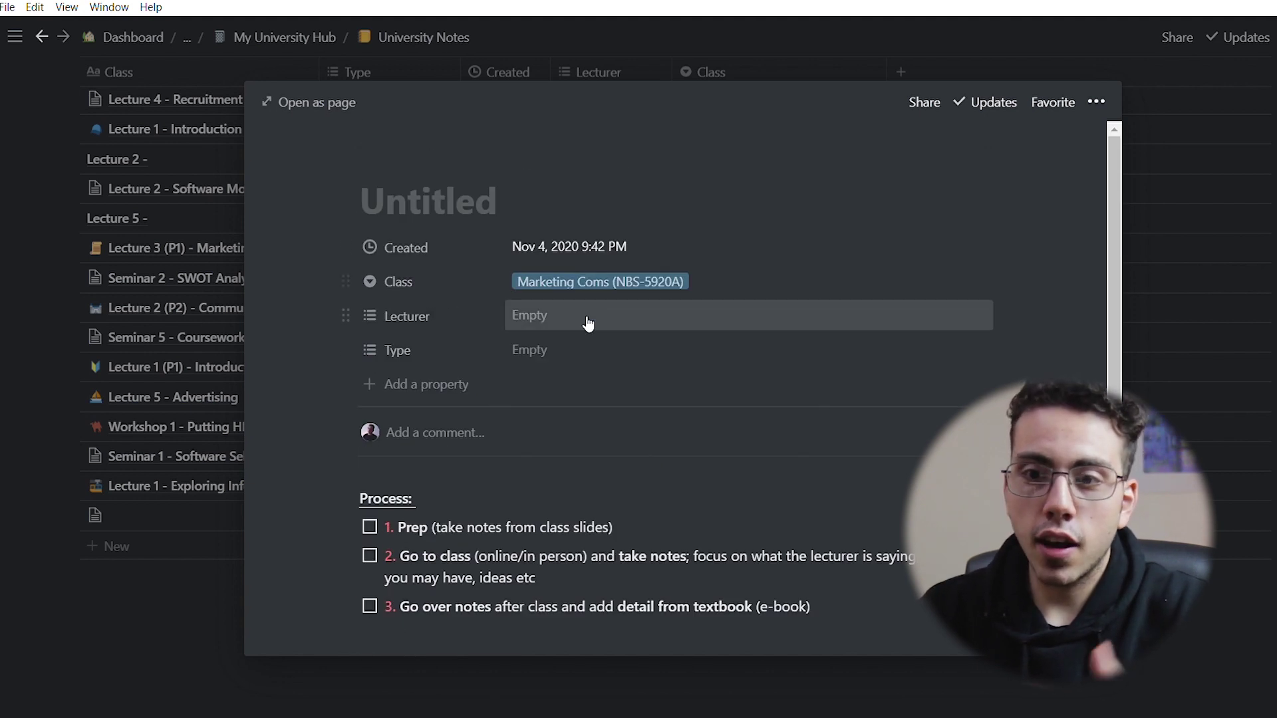
Step: Assign a lecturer to the new entry and set its Type to Lecture
{"action": "left_click", "coordinate": [585, 324]}
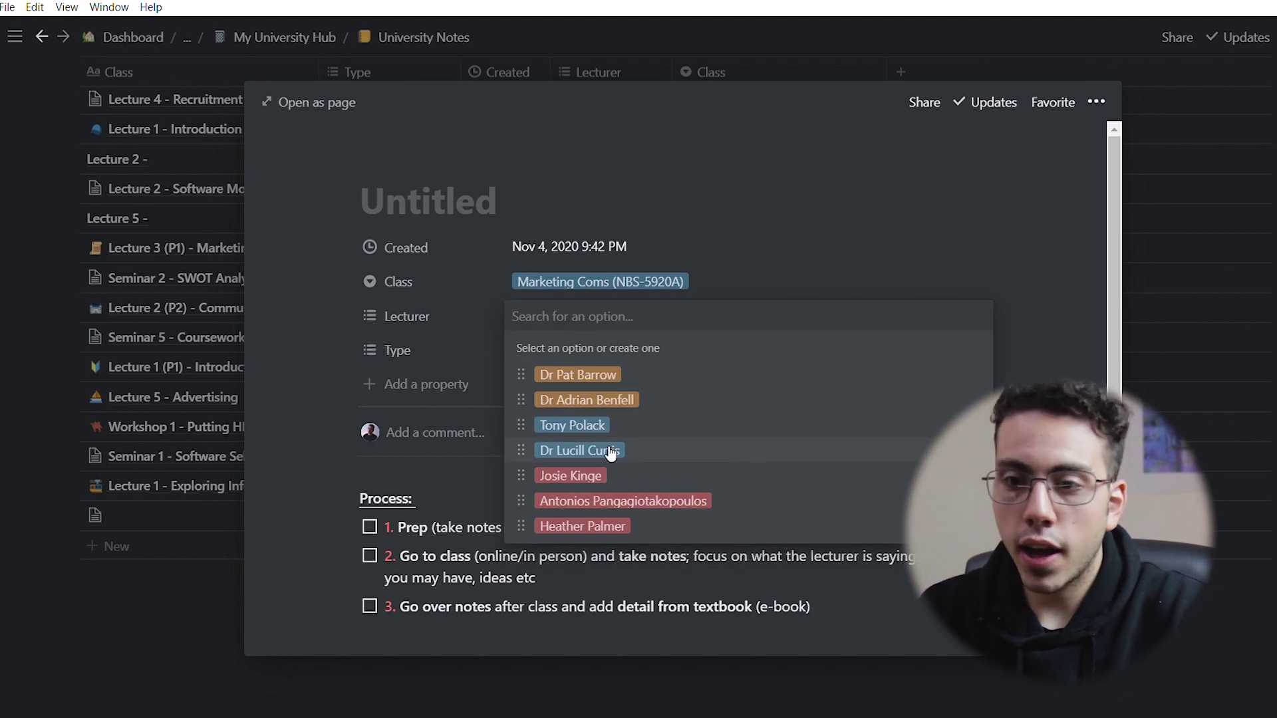
{"action": "left_click", "coordinate": [602, 427]}
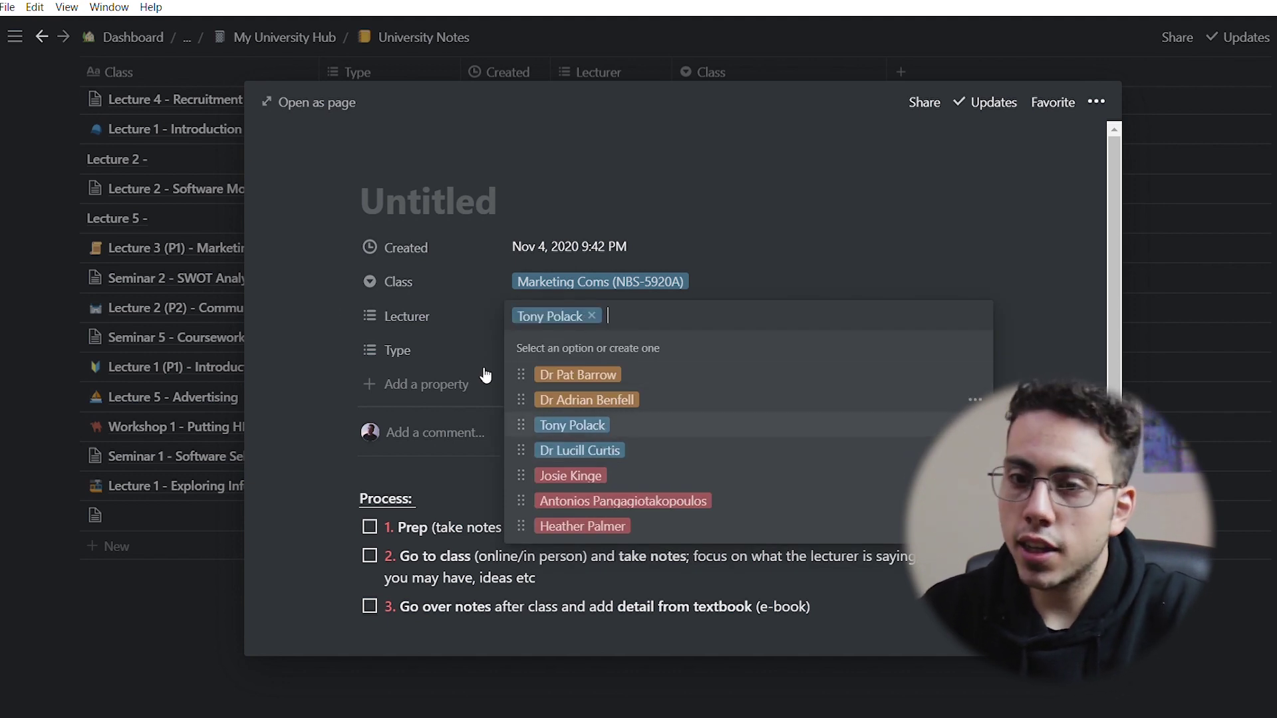
{"action": "left_click", "coordinate": [301, 354]}
{"action": "left_click", "coordinate": [529, 353]}
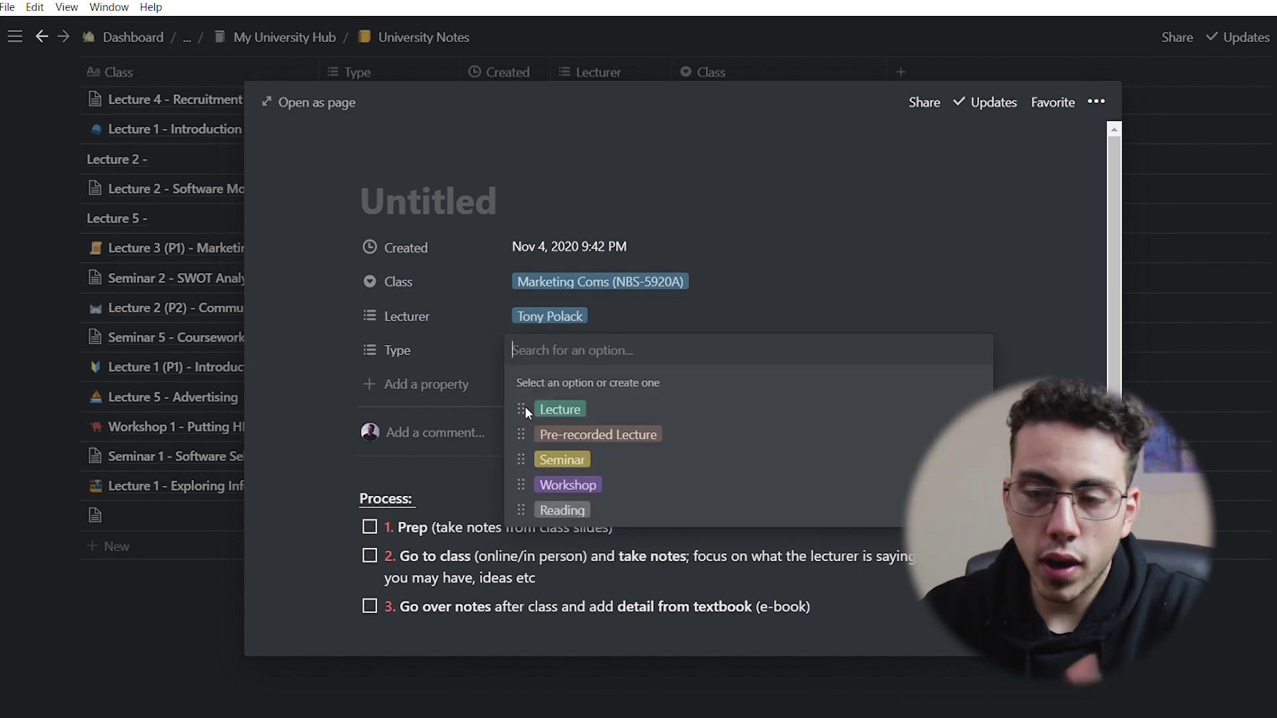
{"action": "left_click", "coordinate": [566, 409]}
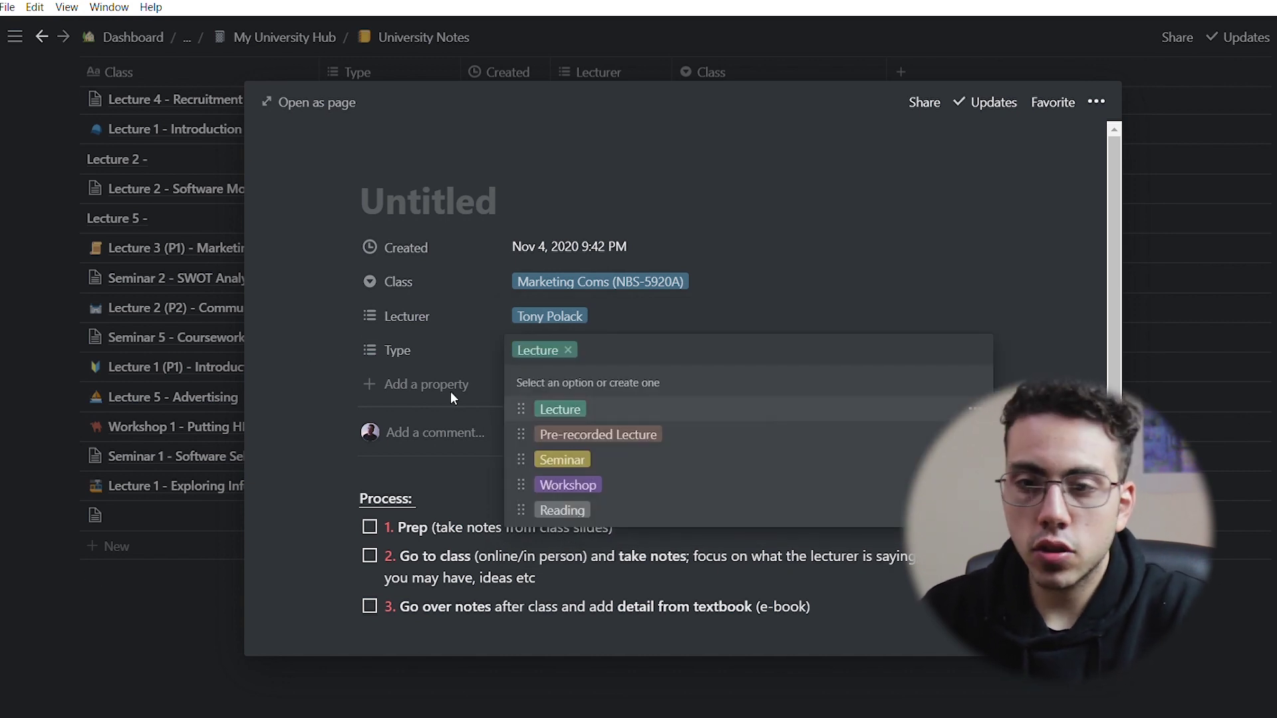
{"action": "left_click", "coordinate": [321, 401]}
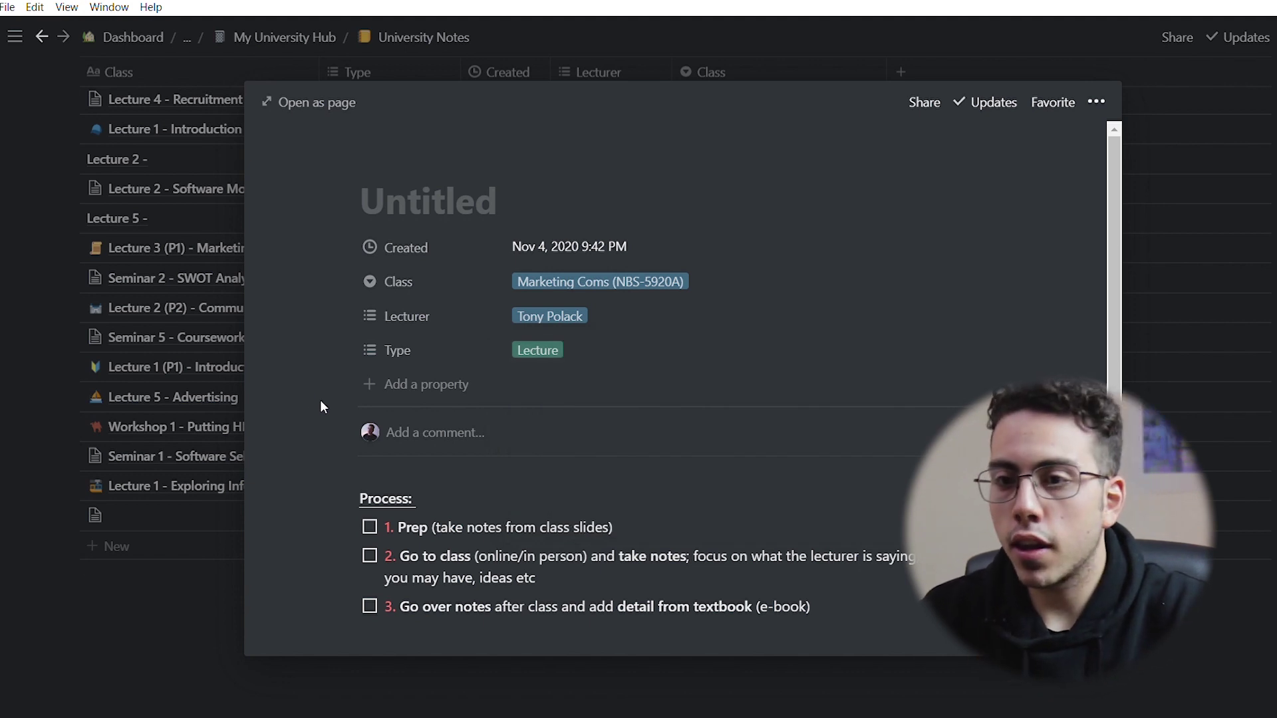
{"action": "left_click", "coordinate": [474, 195]}
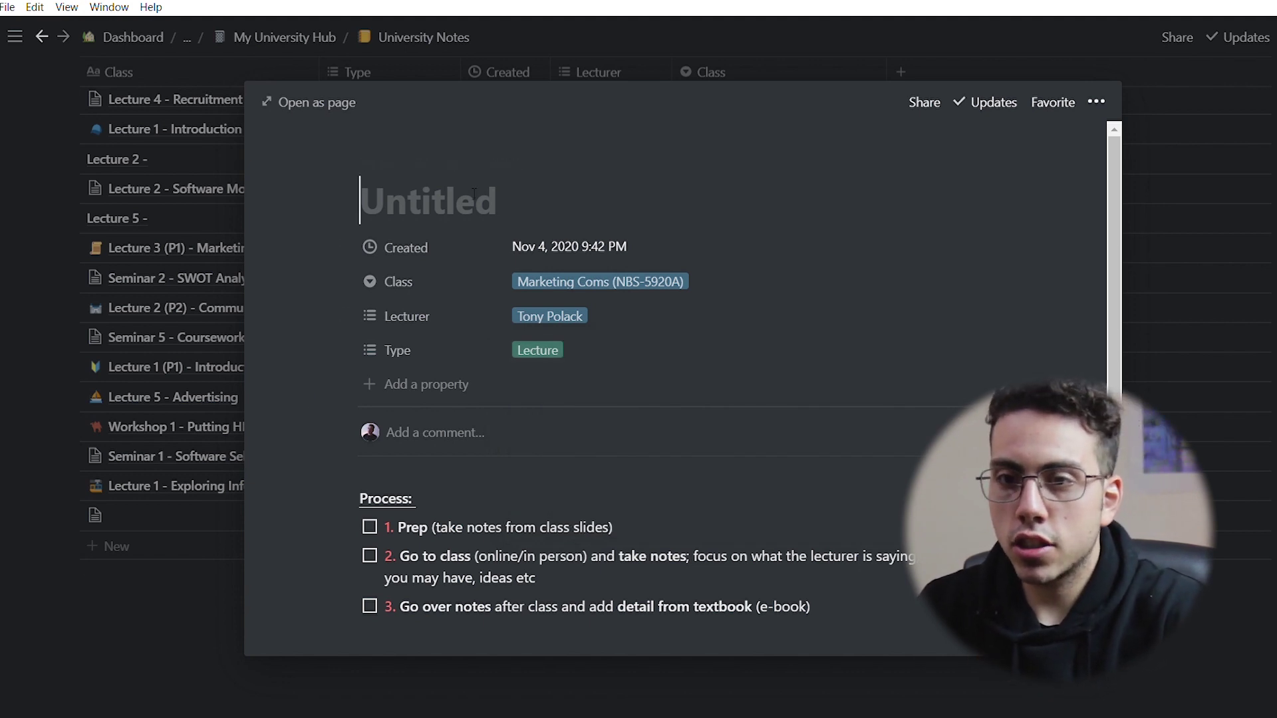
Step: Title the new page 'Lecture 7 - name here'
{"action": "type", "text": "Lecture 7"}
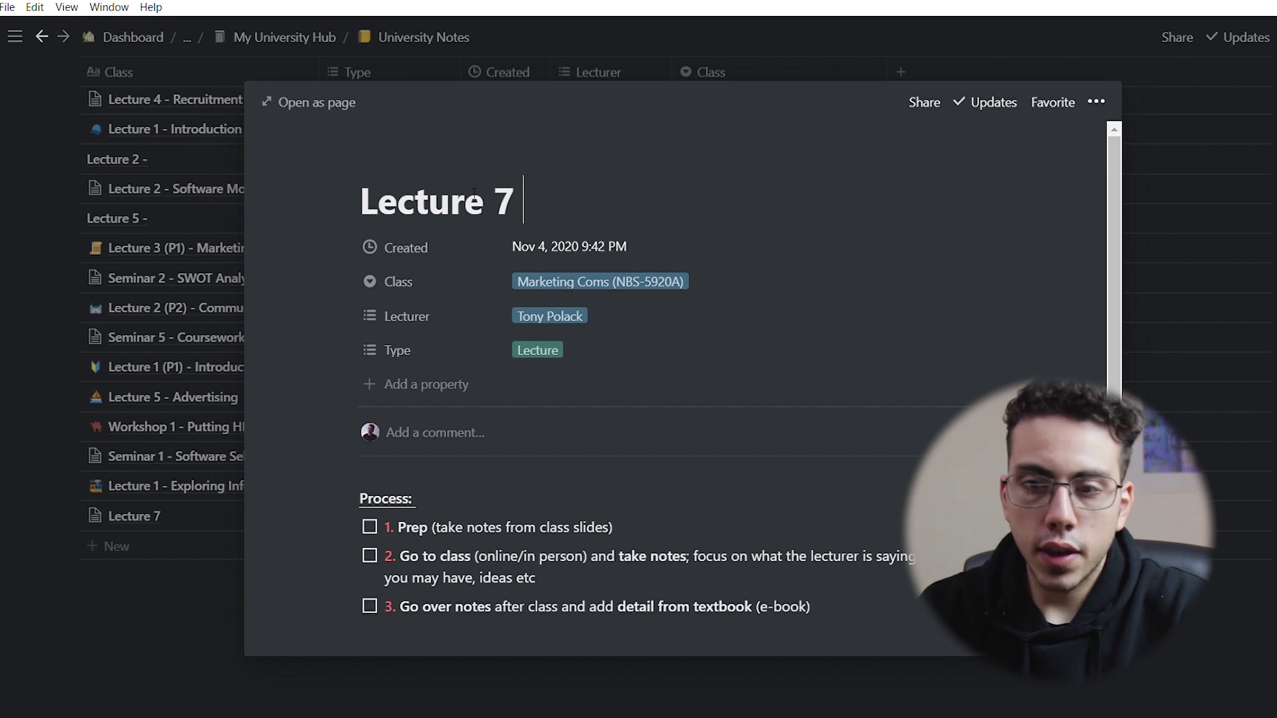
{"action": "scroll", "coordinate": [619, 353], "scroll_direction": "down", "scroll_amount": 1}
{"action": "type", "text": "- "}
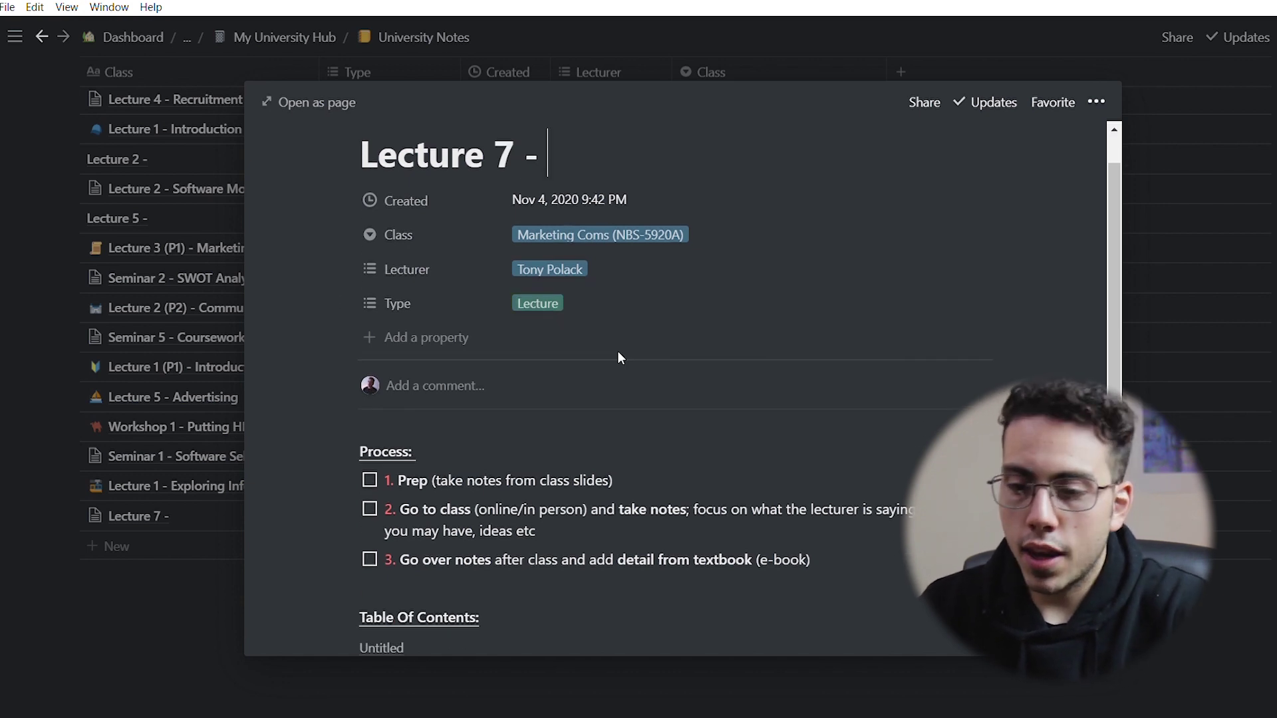
{"action": "type", "text": "name here"}
{"action": "key", "text": "Return"}
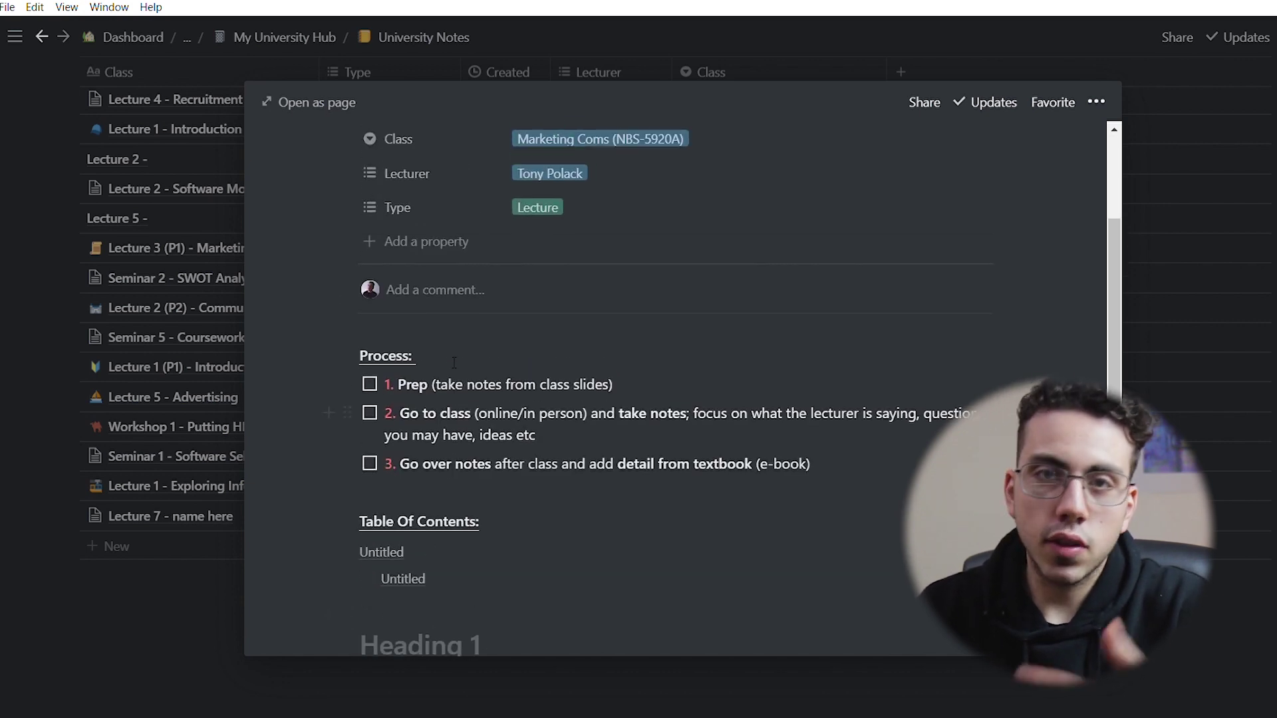
Step: Tick the Prep process step and fill the Heading 1 with 'Lecture 7'
{"action": "left_click", "coordinate": [369, 384]}
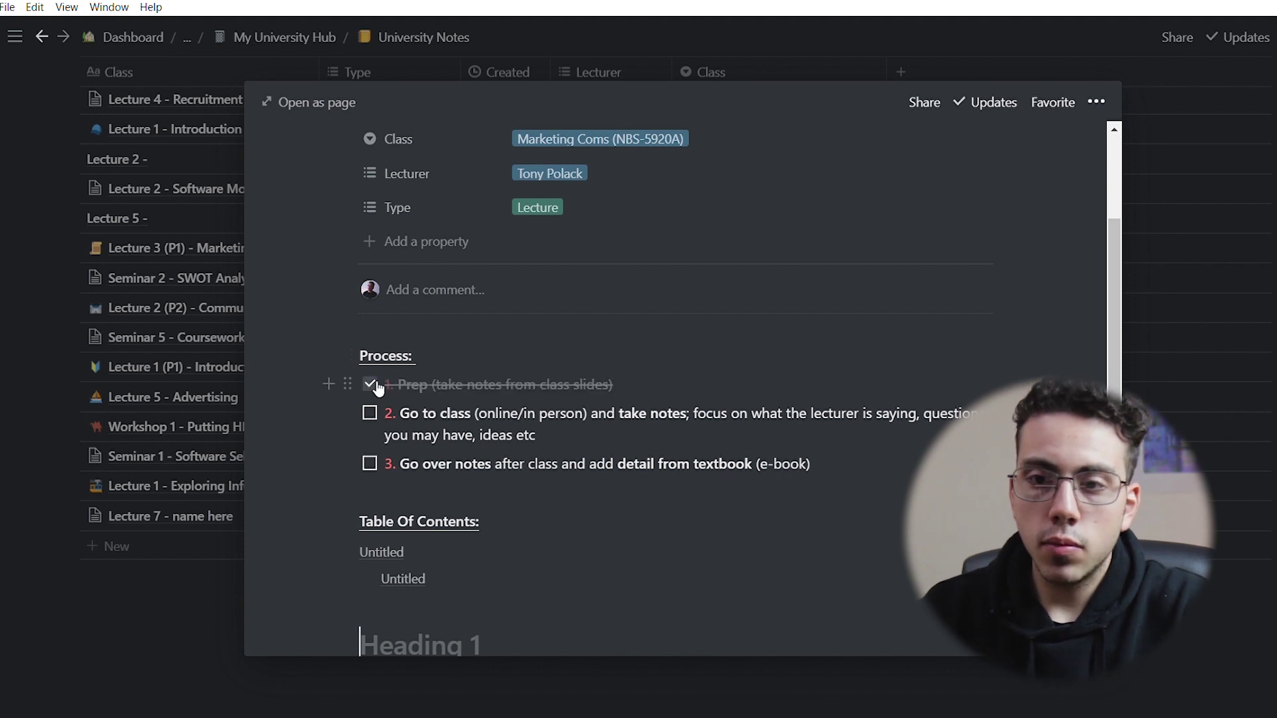
{"action": "scroll", "coordinate": [488, 486], "scroll_direction": "down", "scroll_amount": 1}
{"action": "scroll", "coordinate": [488, 486], "scroll_direction": "down", "scroll_amount": 1}
{"action": "type", "text": "P"}
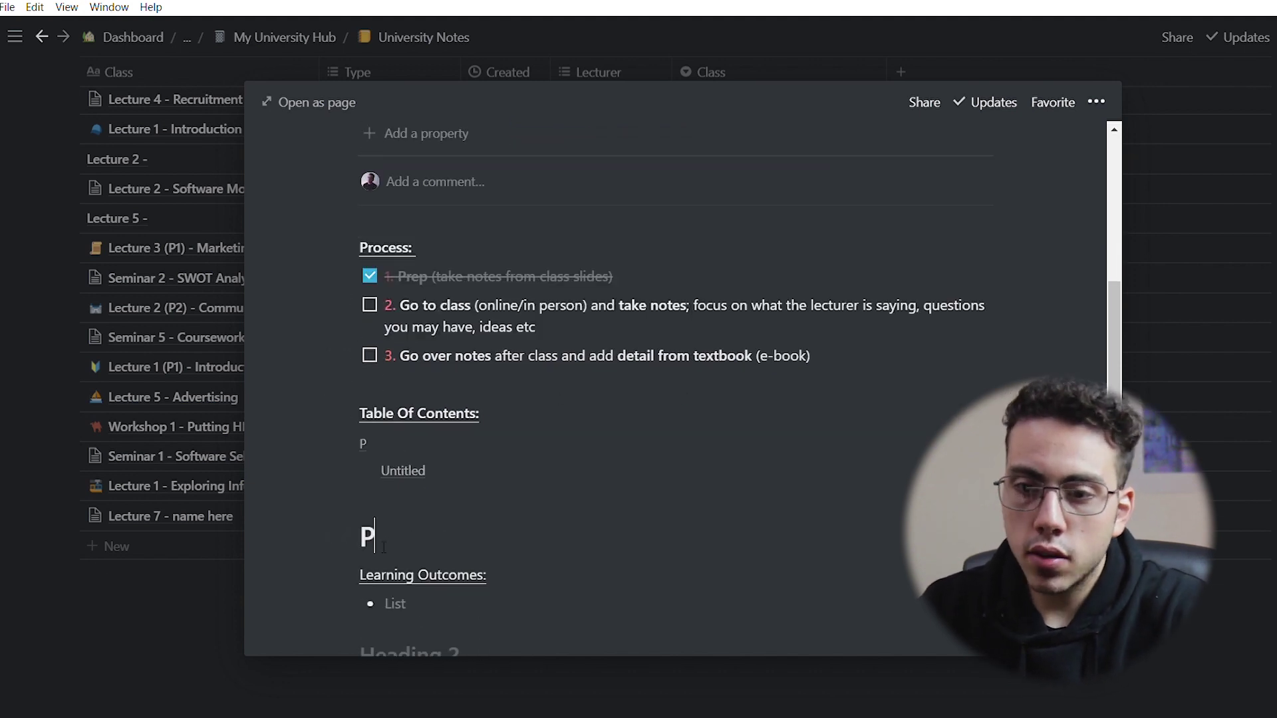
{"action": "key", "text": "BackSpace"}
{"action": "type", "text": "Lecture 7"}
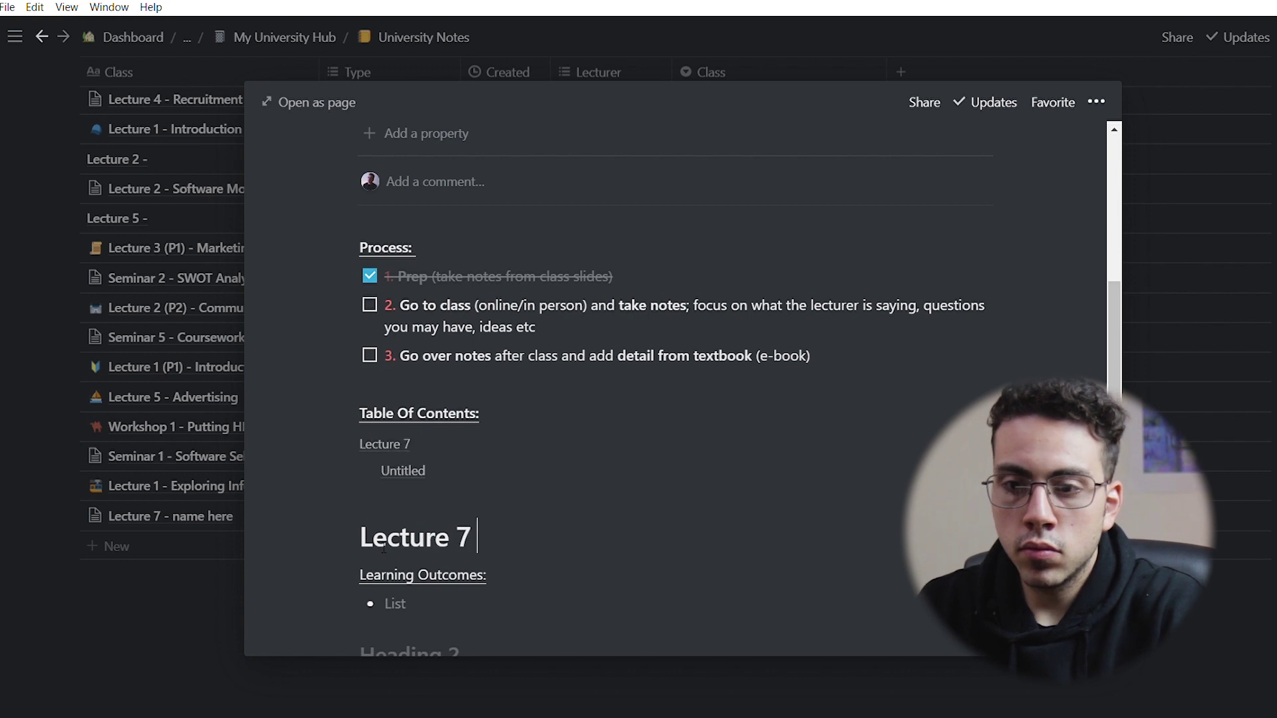
Step: Fill the Heading 2 with 'sub heading', add a bullet line below it, and start another heading
{"action": "scroll", "coordinate": [413, 532], "scroll_direction": "down", "scroll_amount": 1}
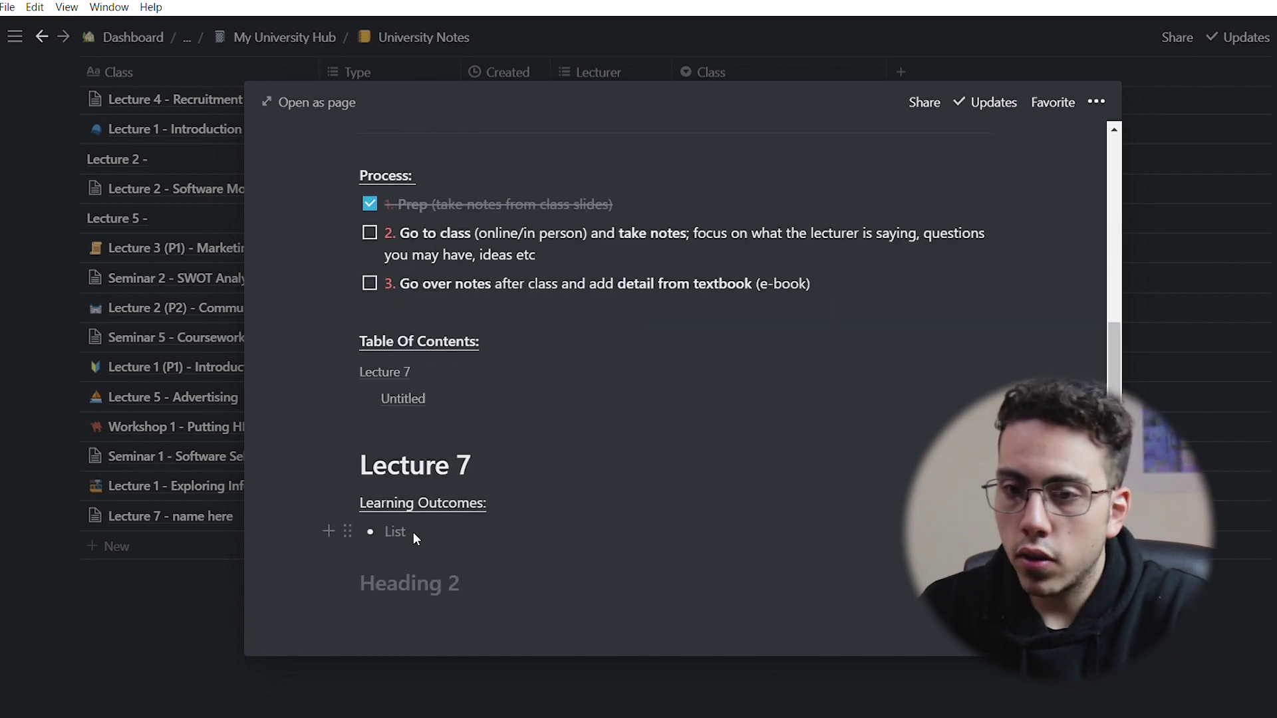
{"action": "left_click", "coordinate": [426, 602]}
{"action": "type", "text": "s"}
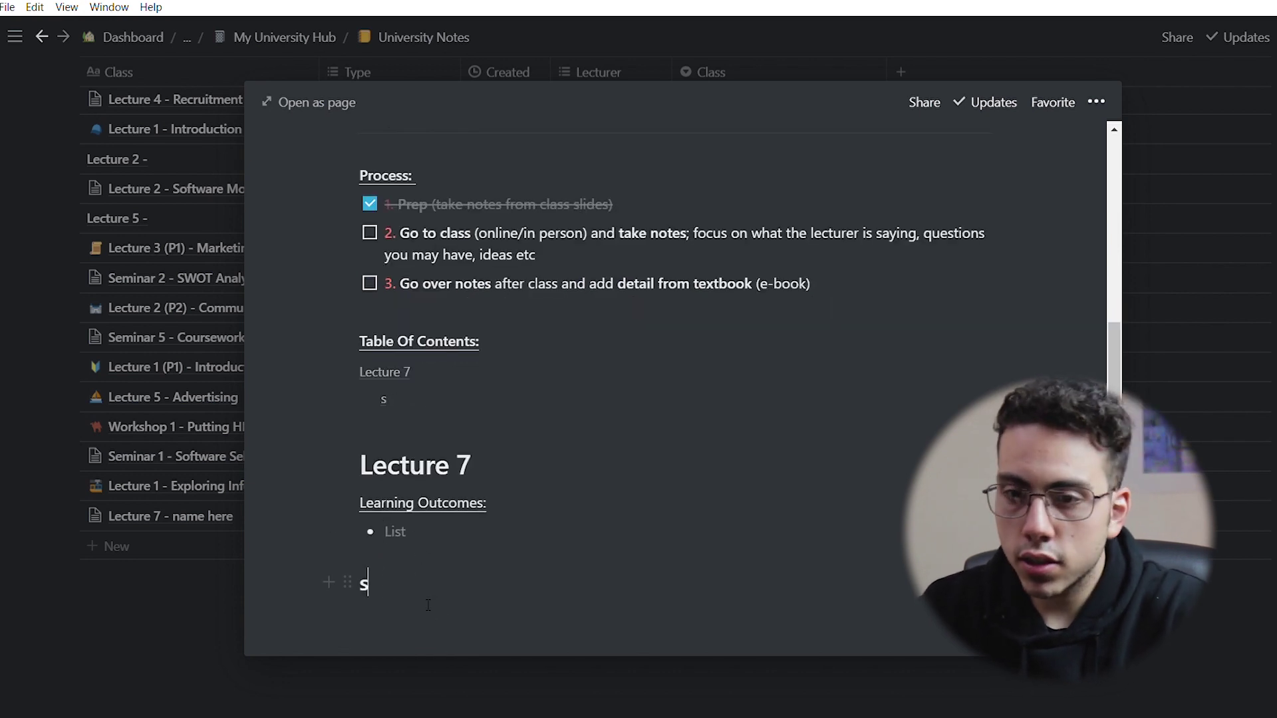
{"action": "type", "text": "ub headi"}
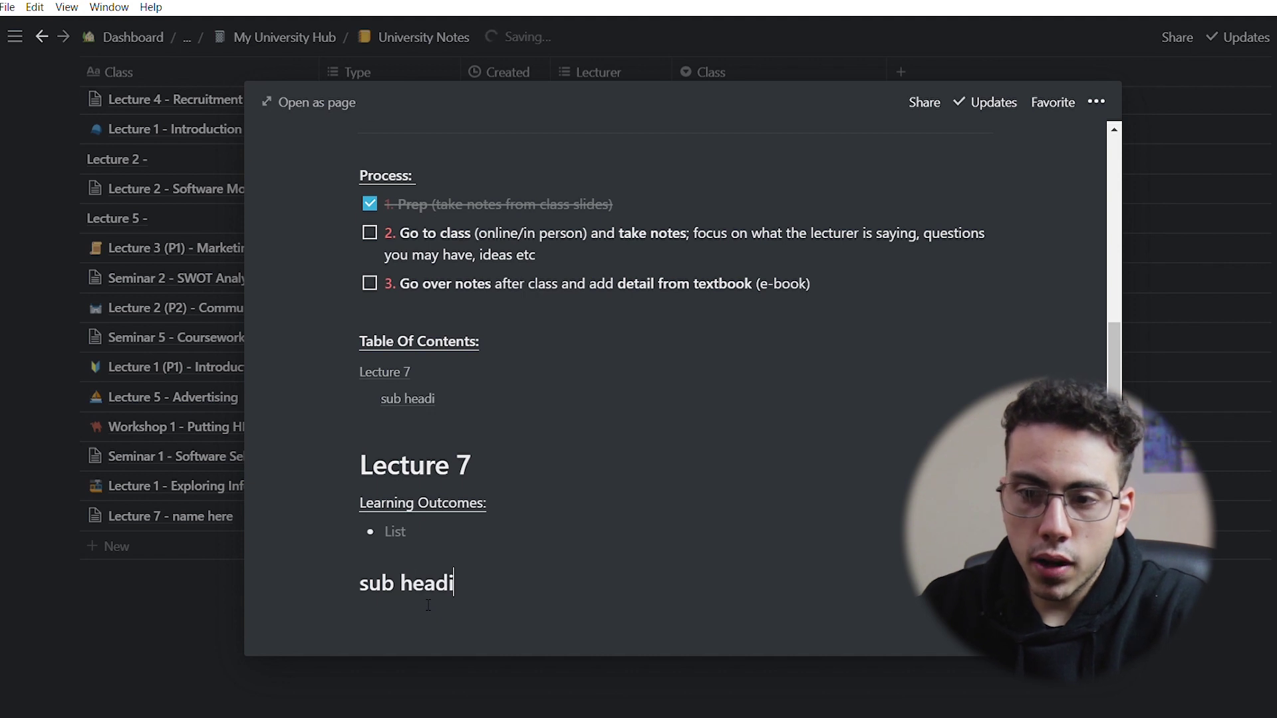
{"action": "type", "text": "ng"}
{"action": "key", "text": "Return"}
{"action": "type", "text": "- "}
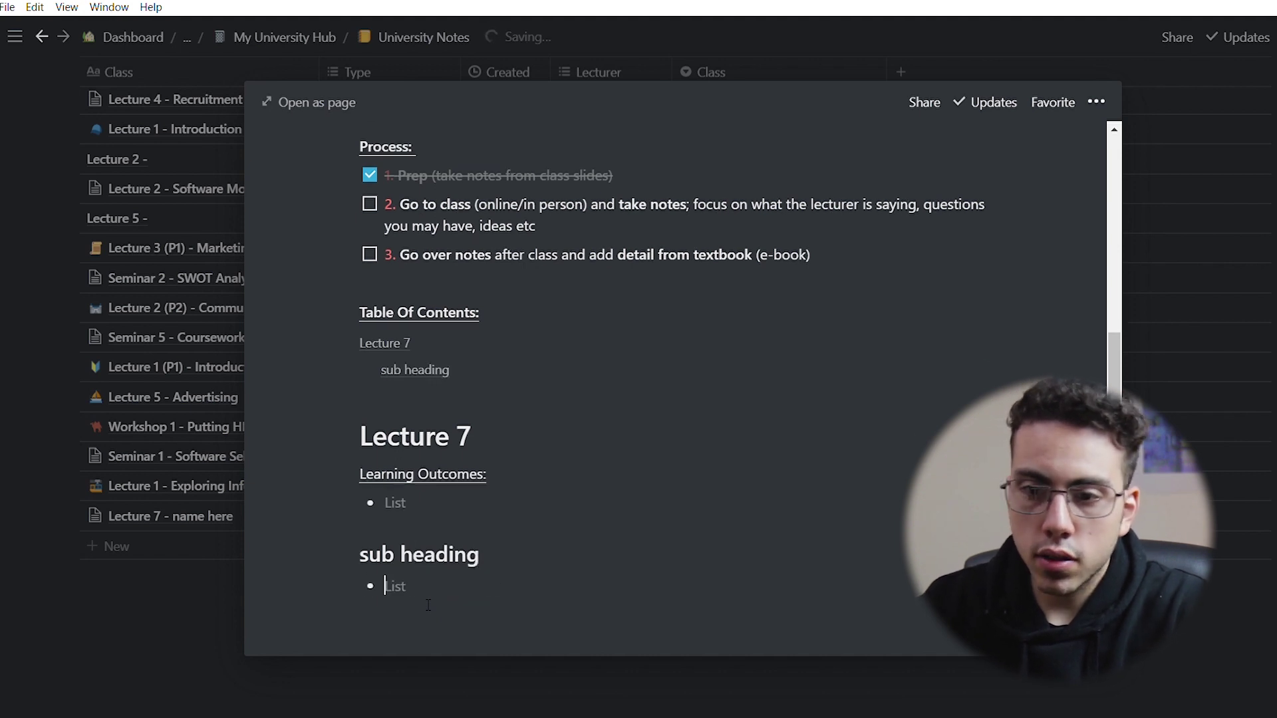
{"action": "type", "text": "gjsdigjsipsdngp"}
{"action": "key", "text": "Return"}
{"action": "key", "text": "BackSpace"}
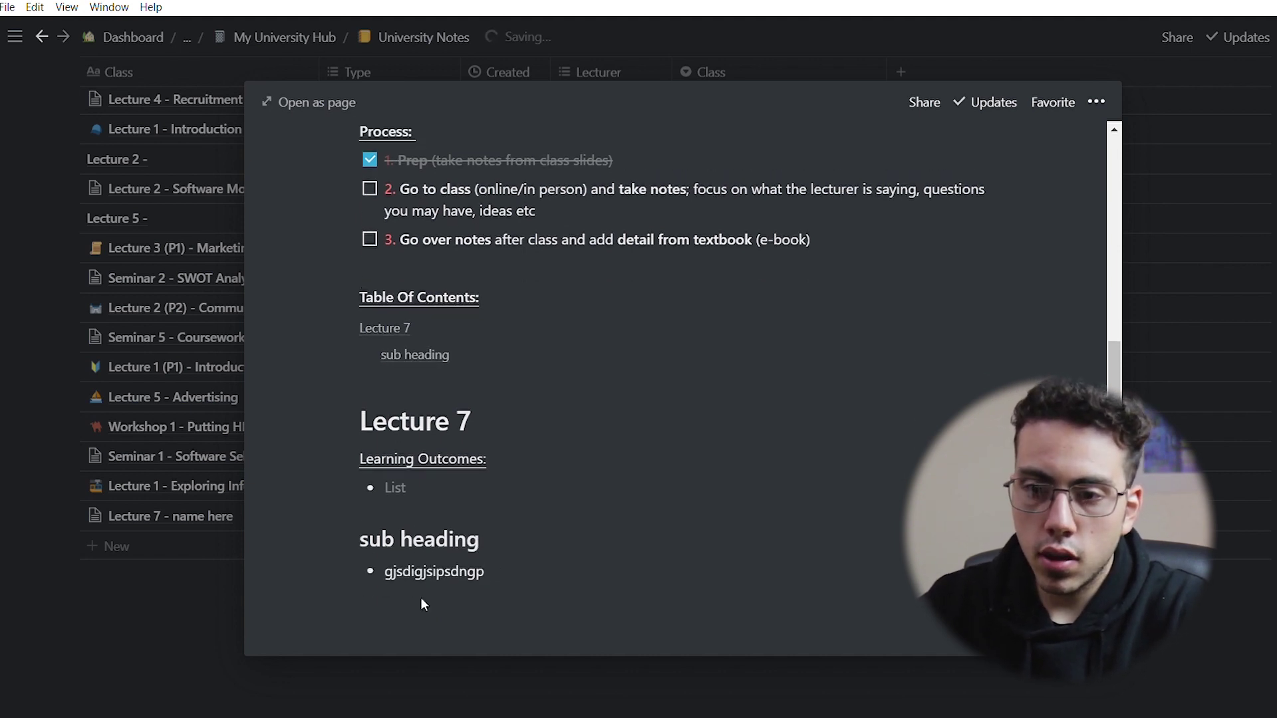
{"action": "key", "text": "Return"}
{"action": "key", "text": "BackSpace"}
{"action": "scroll", "coordinate": [426, 602], "scroll_direction": "down", "scroll_amount": 1}
{"action": "type", "text": "##"}
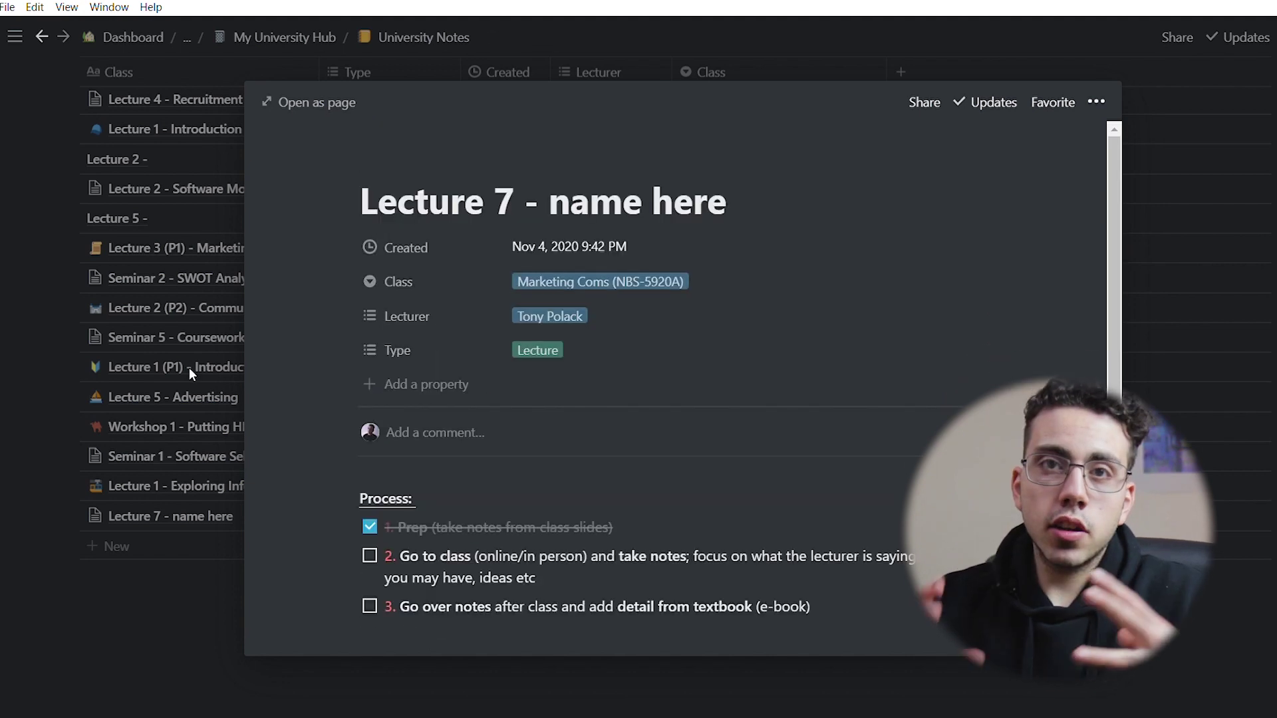
Step: Add a new empty line directly under the third Process step
{"action": "scroll", "coordinate": [426, 362], "scroll_direction": "down", "scroll_amount": 2}
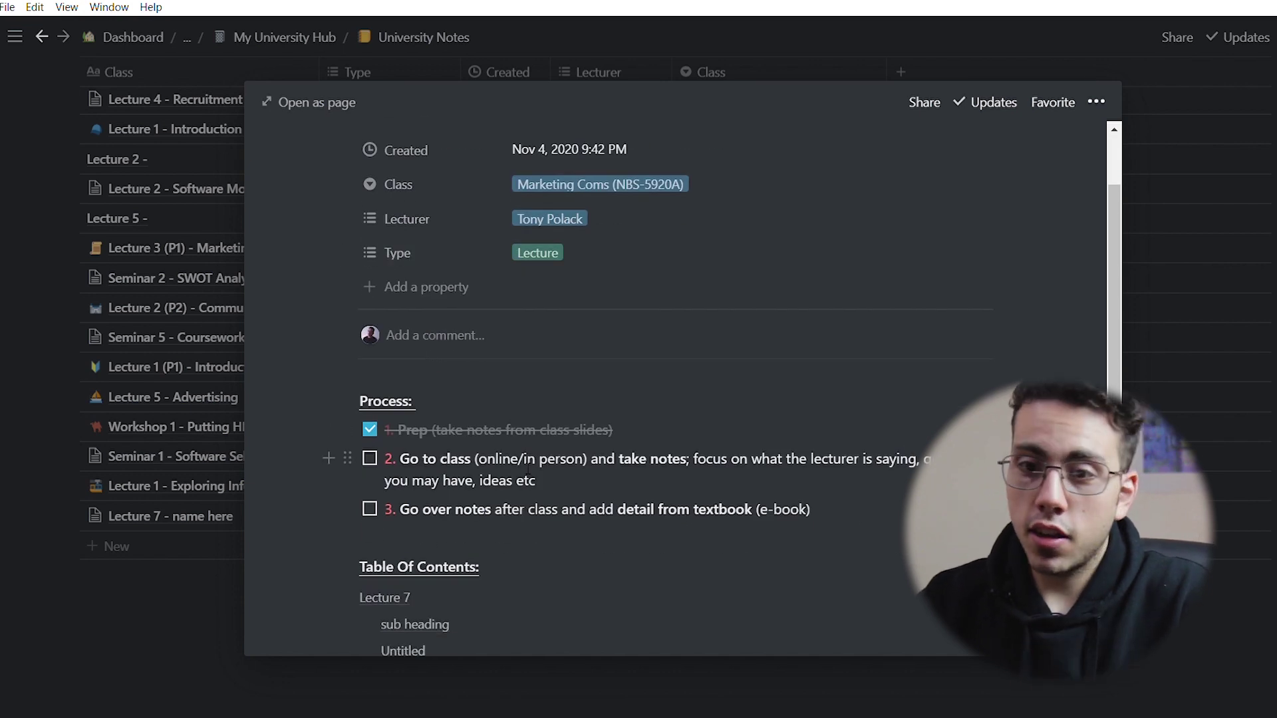
{"action": "scroll", "coordinate": [529, 465], "scroll_direction": "down", "scroll_amount": 1}
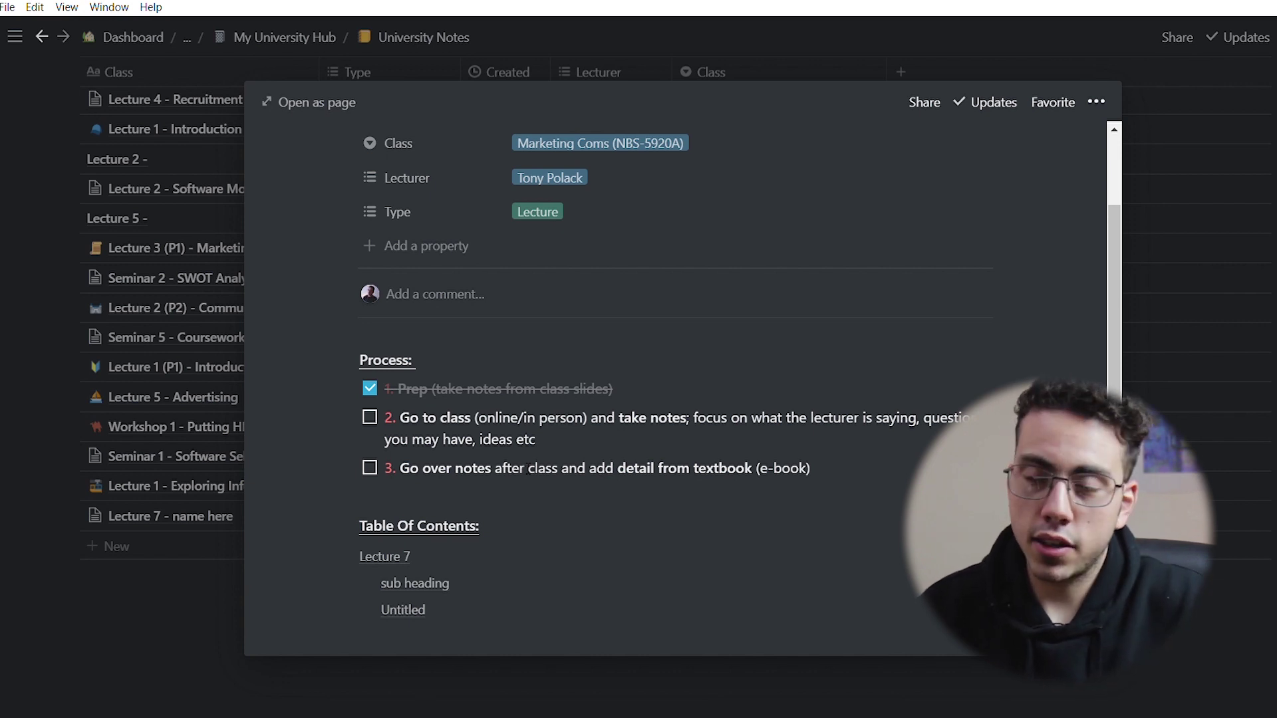
{"action": "left_click", "coordinate": [834, 476]}
{"action": "key", "text": "Return"}
{"action": "key", "text": "Return"}
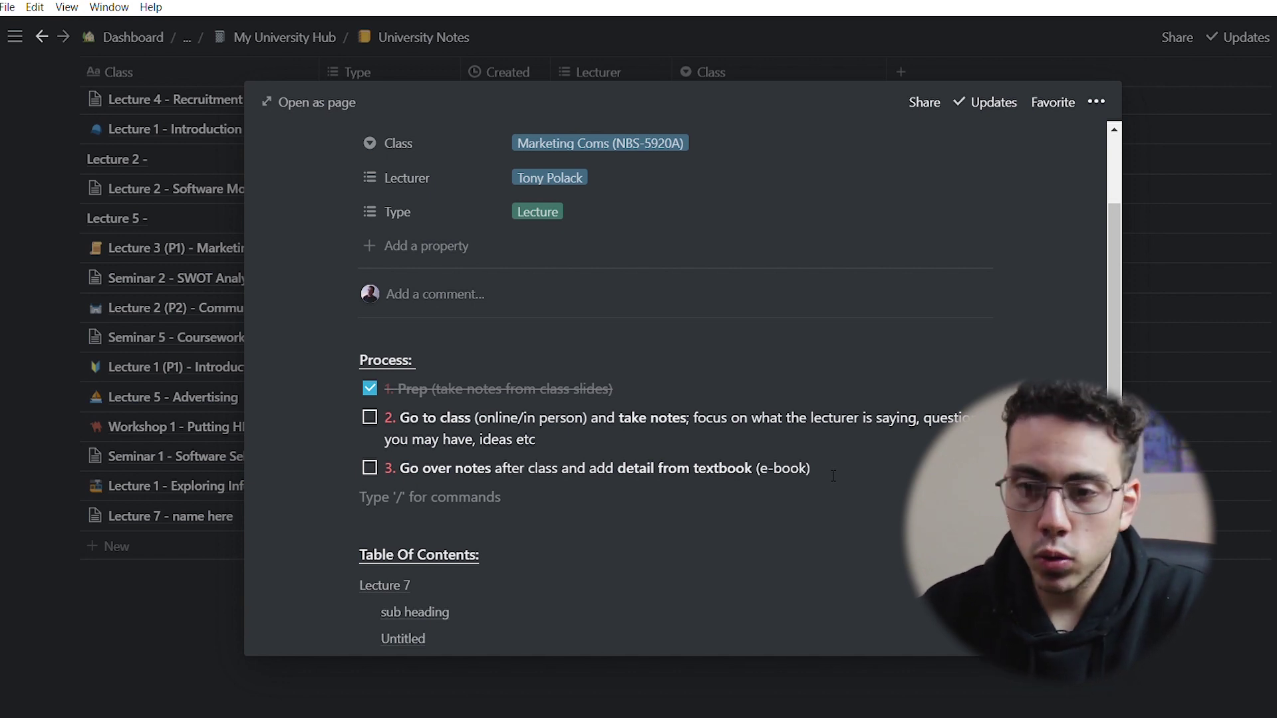
Step: Insert a /link to the 'Marketing Comms Summative Advice from lectures' page below step 3
{"action": "key", "text": "Return"}
{"action": "type", "text": "/link"}
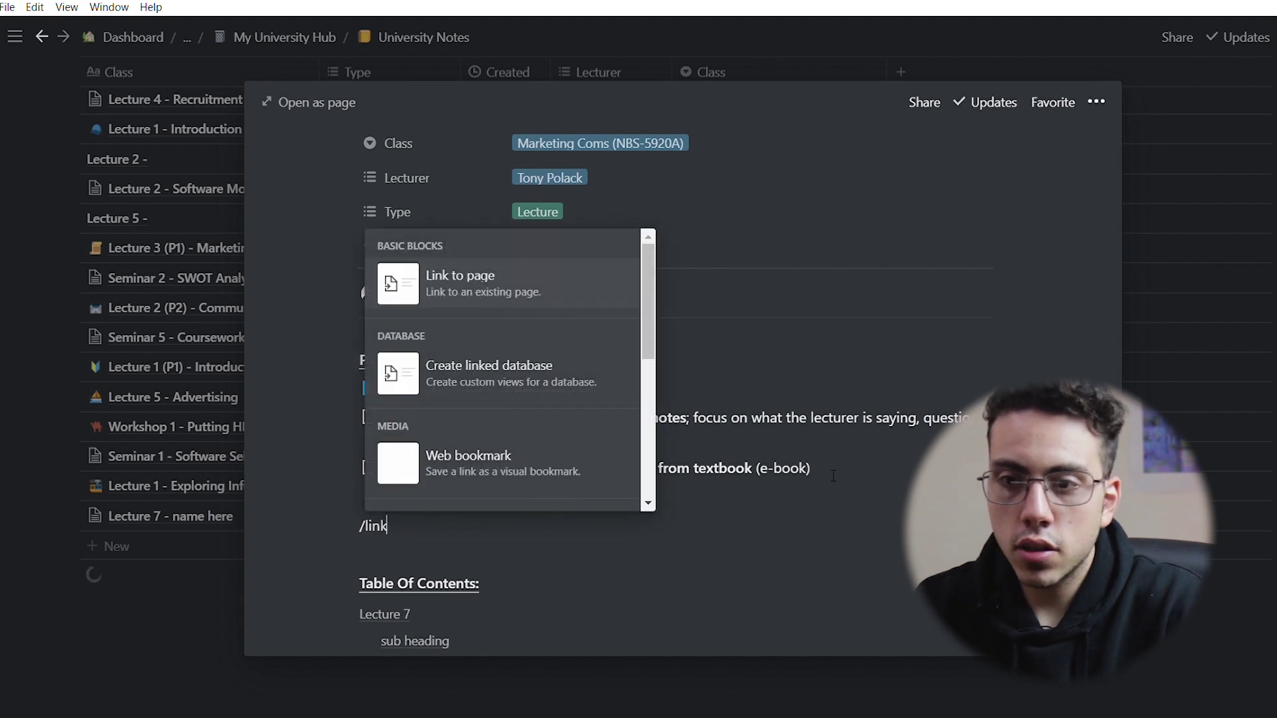
{"action": "key", "text": "Return"}
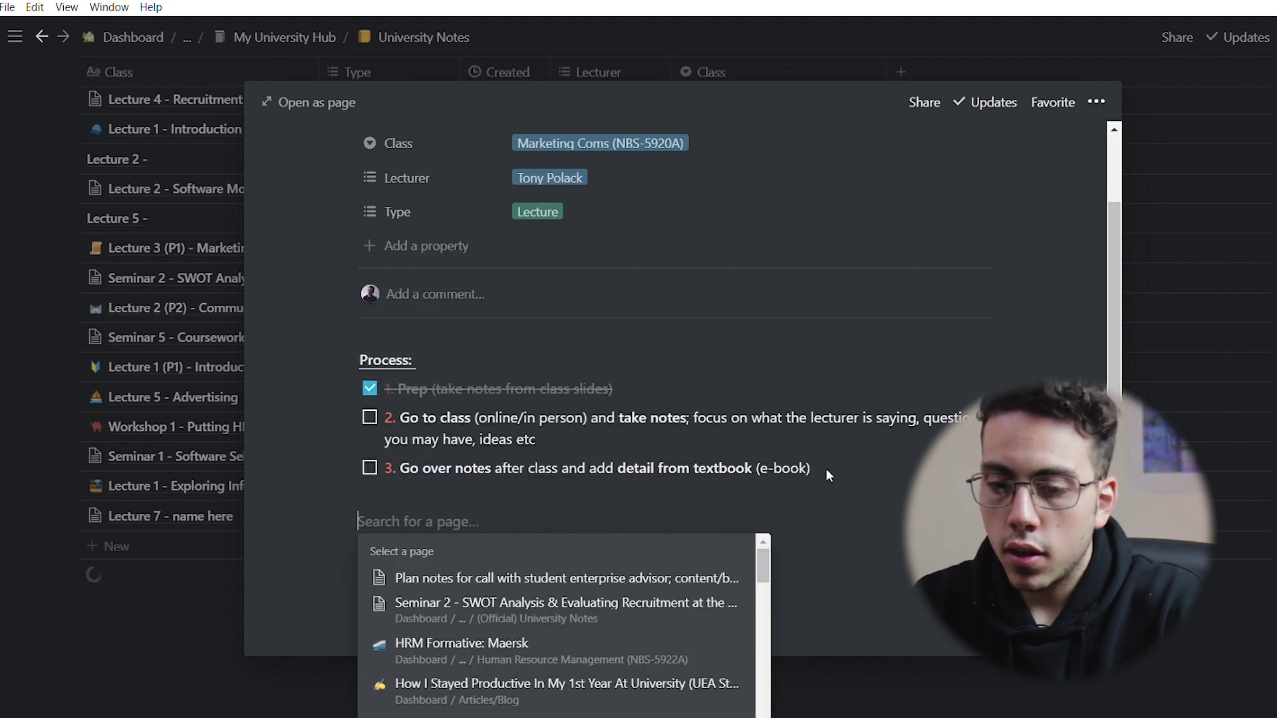
{"action": "type", "text": "marketing summative"}
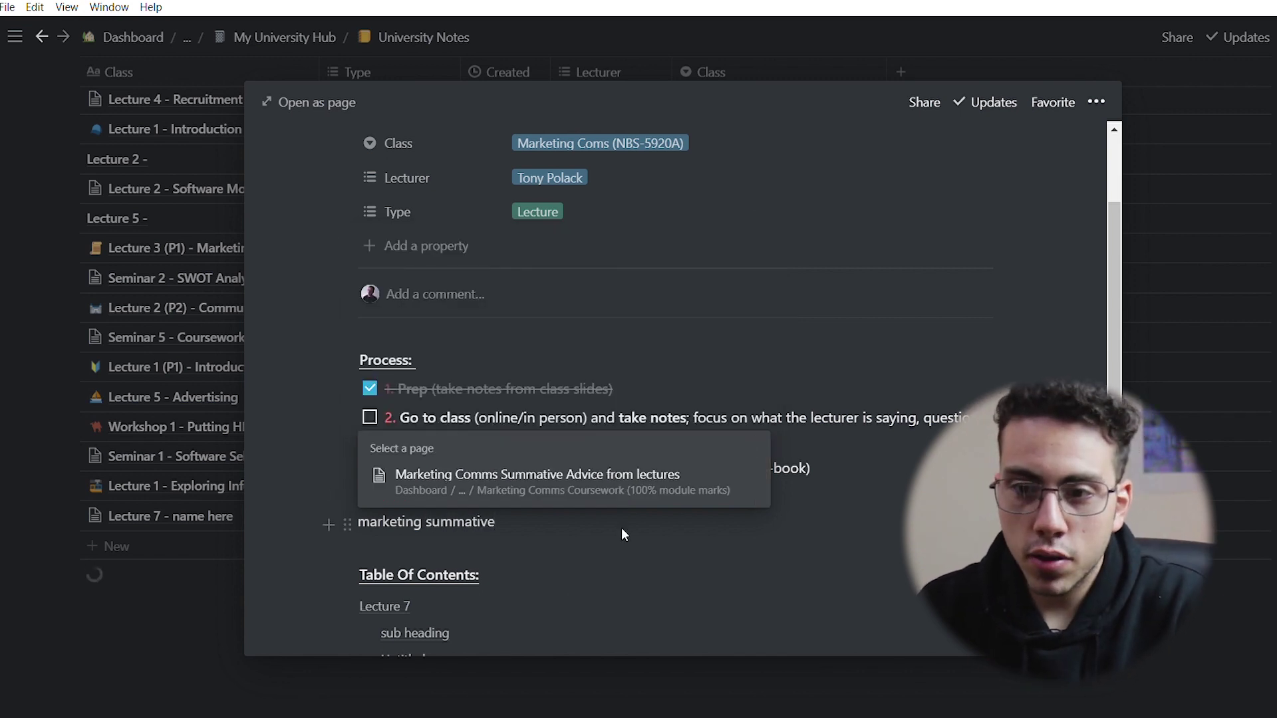
{"action": "left_click", "coordinate": [572, 479]}
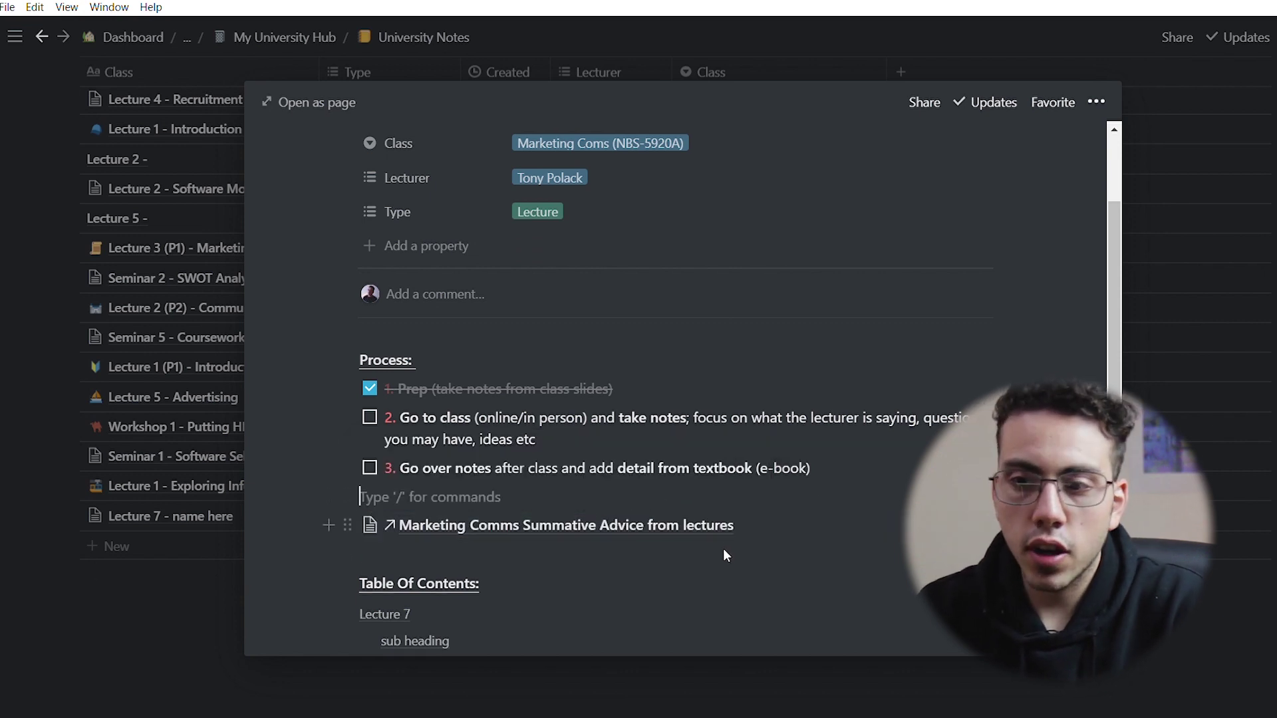
Step: Open the linked Marketing Comms Summative Advice page and show its 3 backlinks
{"action": "left_click", "coordinate": [692, 531]}
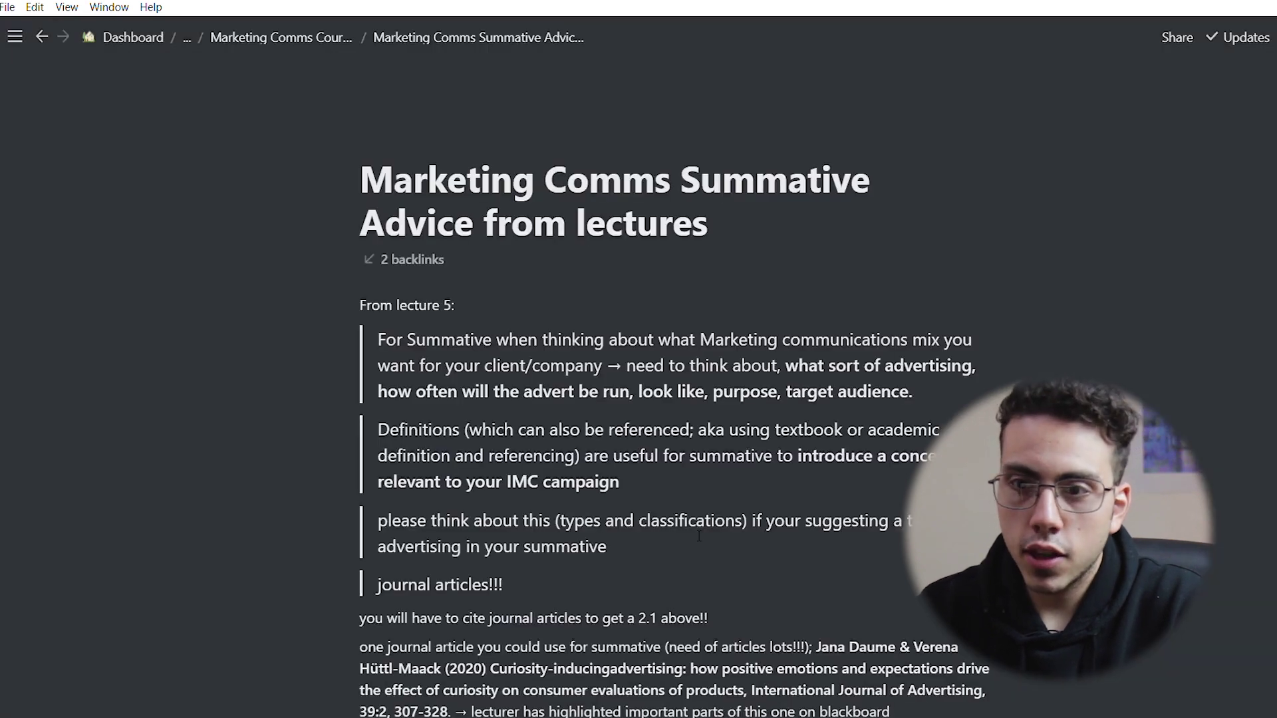
{"action": "scroll", "coordinate": [699, 535], "scroll_direction": "down", "scroll_amount": 8}
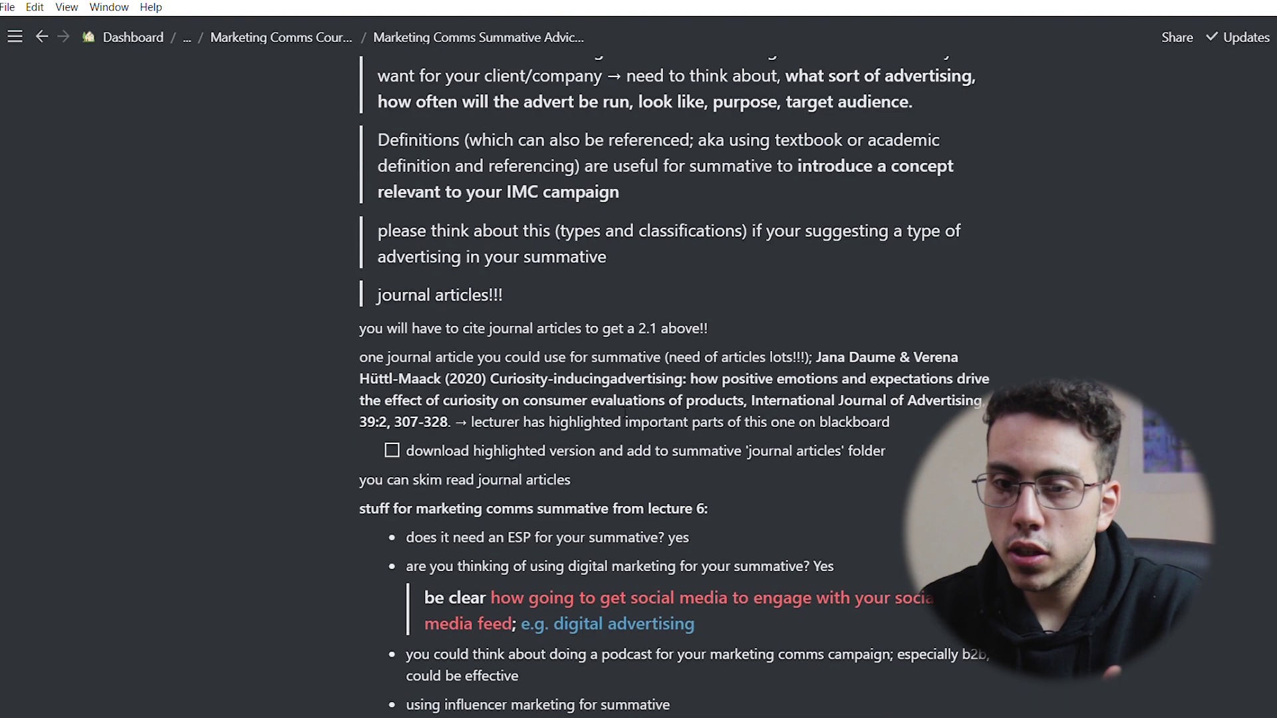
{"action": "scroll", "coordinate": [625, 413], "scroll_direction": "up", "scroll_amount": 8}
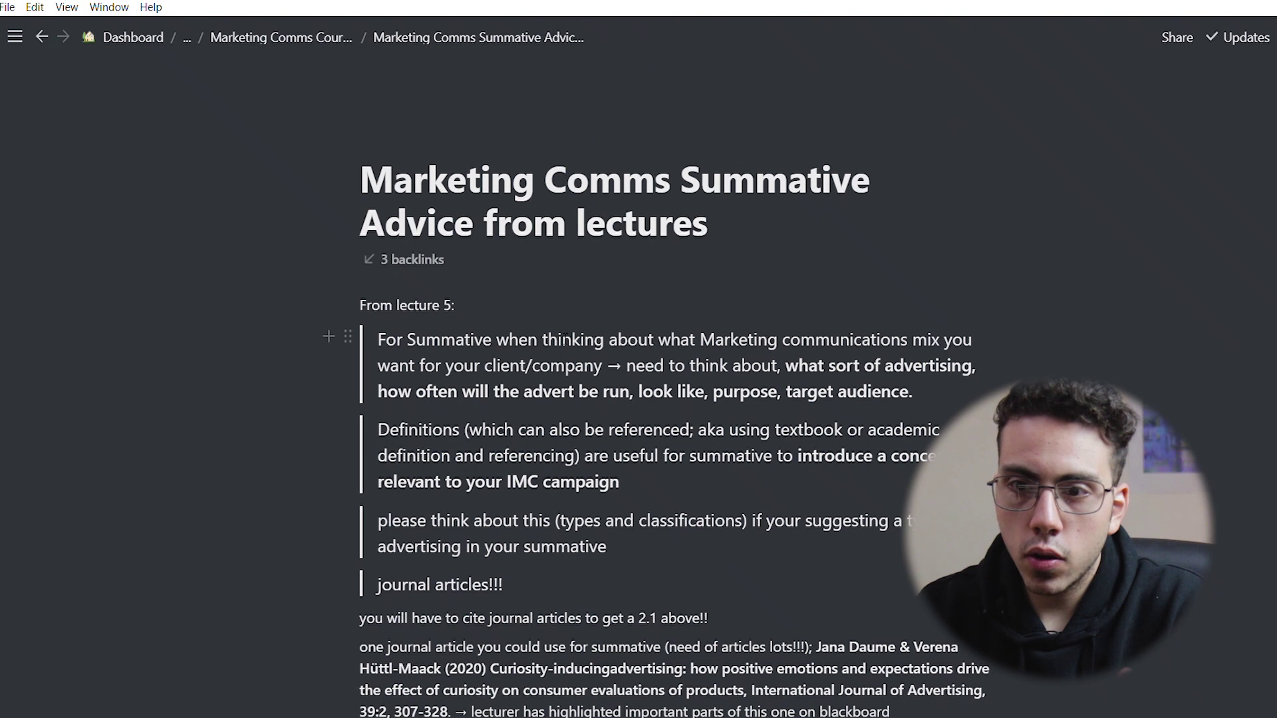
{"action": "left_click", "coordinate": [430, 271]}
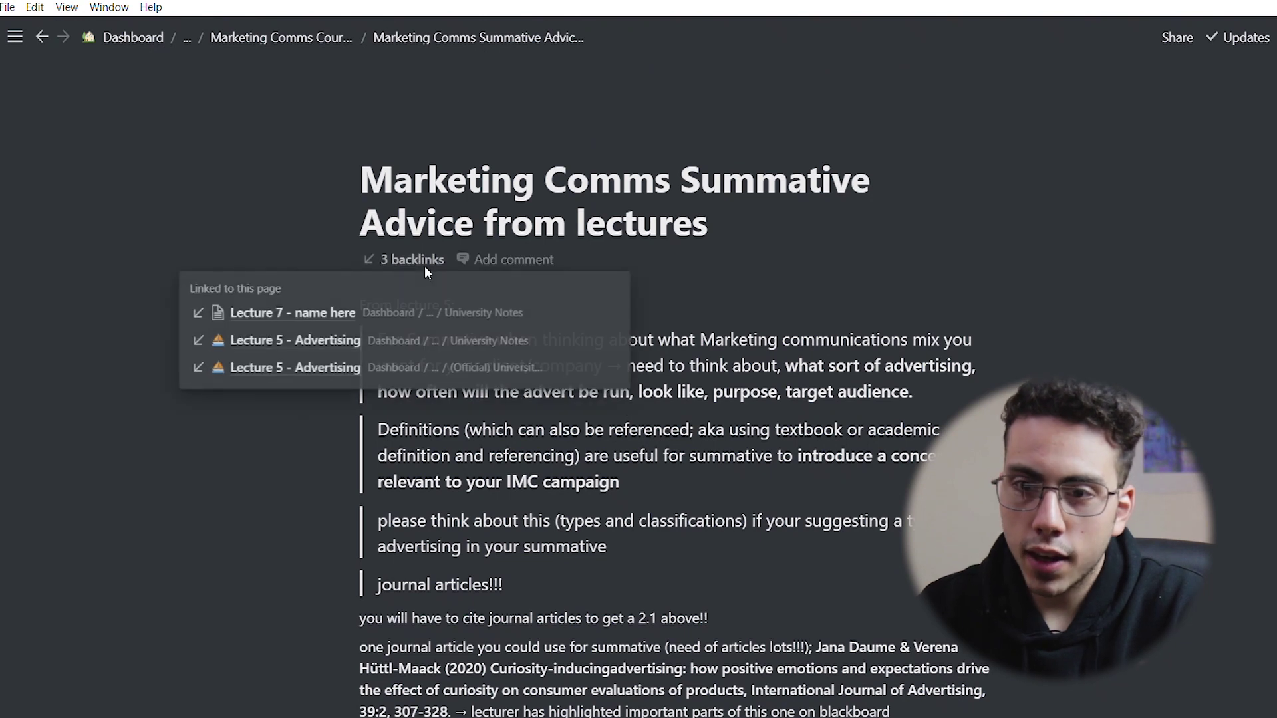
Step: Return to Lecture 7 via its backlink and type 'gggg' on a new line above the link
{"action": "left_click", "coordinate": [298, 320]}
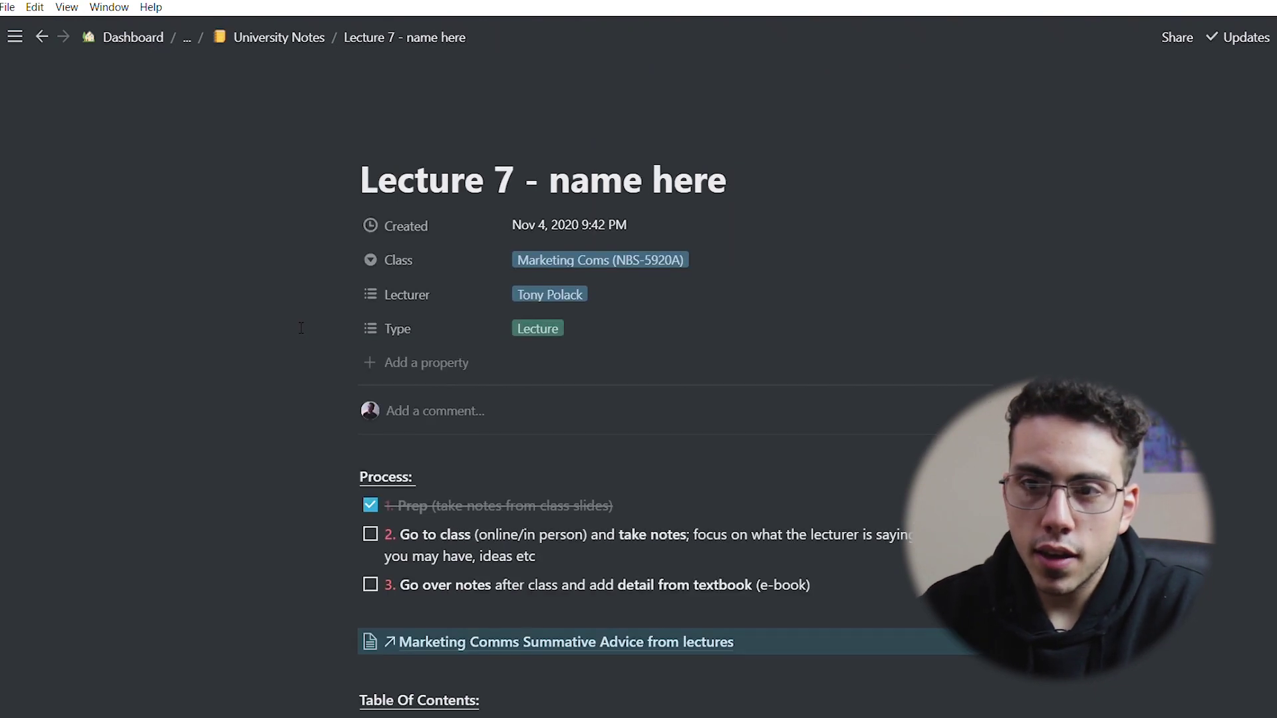
{"action": "scroll", "coordinate": [803, 459], "scroll_direction": "down", "scroll_amount": 3}
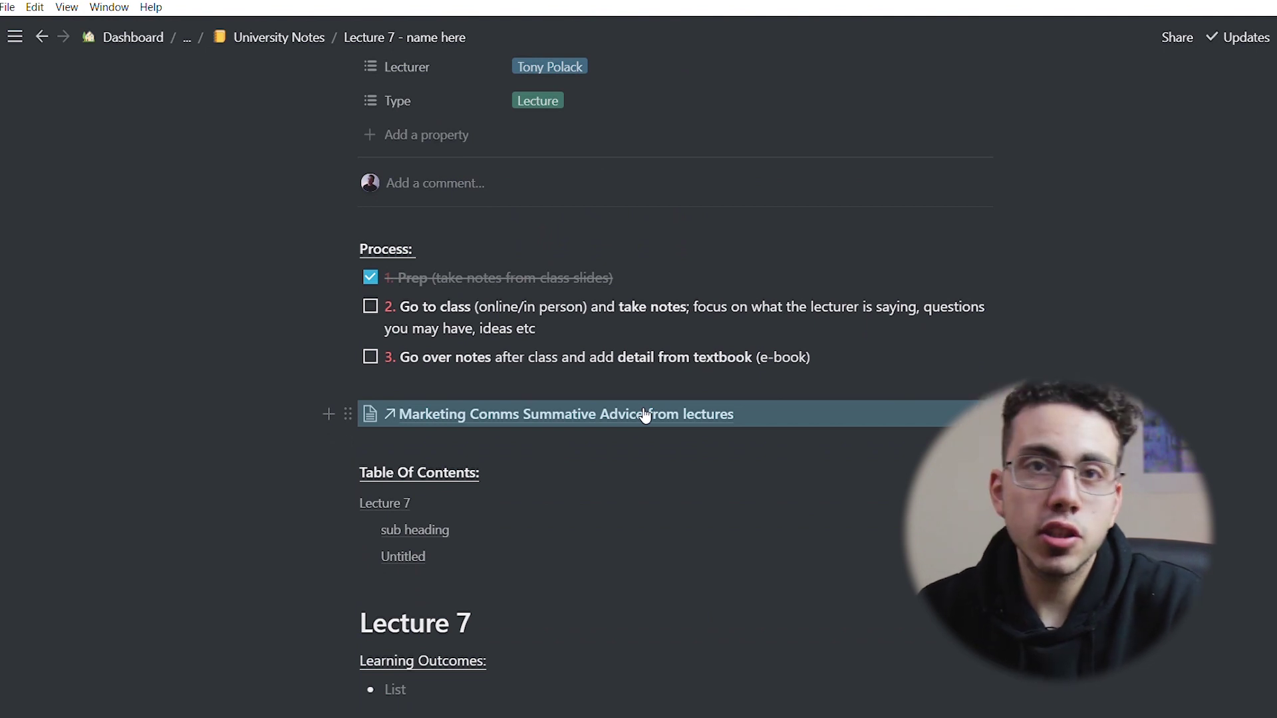
{"action": "left_click", "coordinate": [530, 389]}
{"action": "key", "text": "Return"}
{"action": "type", "text": "gggg"}
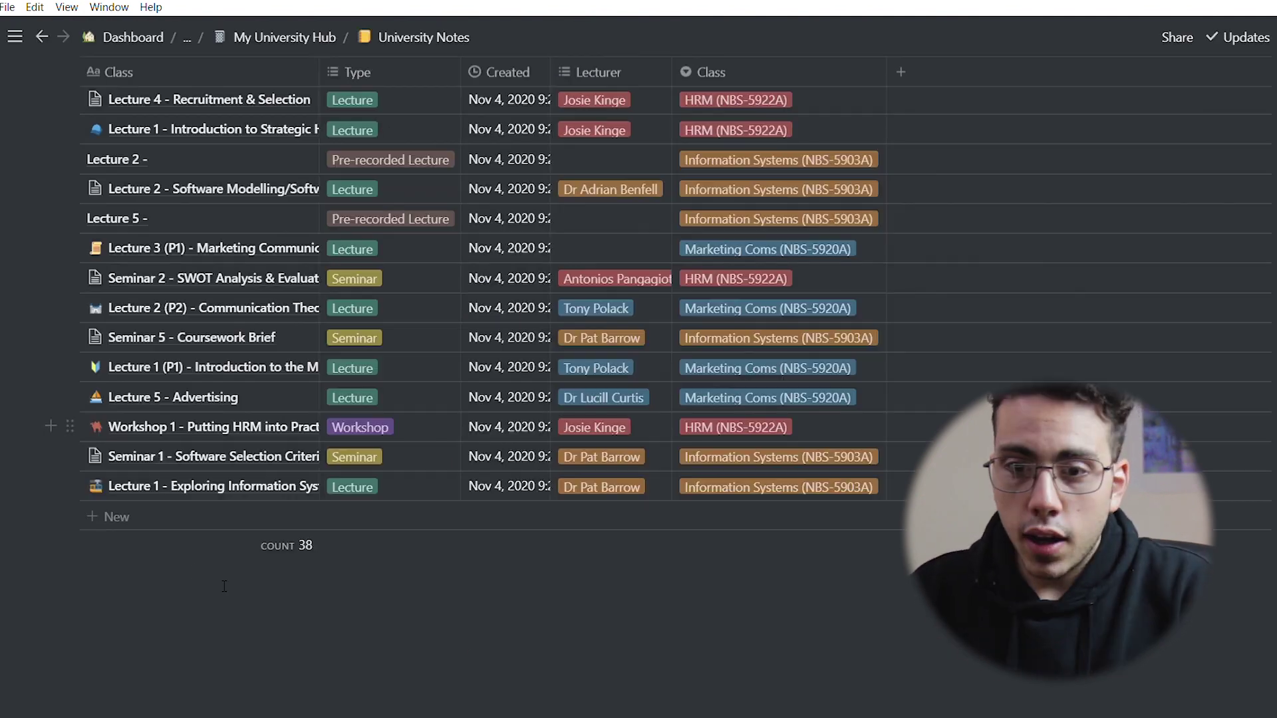
Step: Add a new University Notes entry and open it in the side panel
{"action": "left_click", "coordinate": [130, 519]}
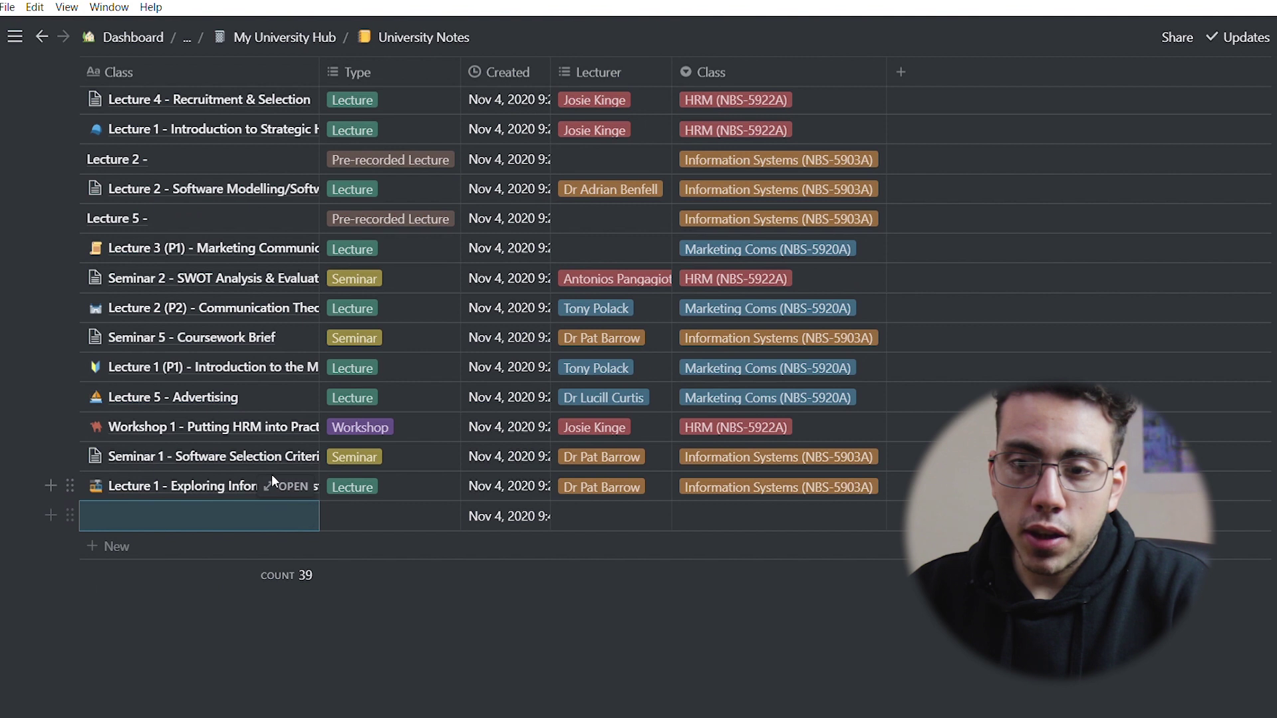
{"action": "left_click", "coordinate": [280, 516]}
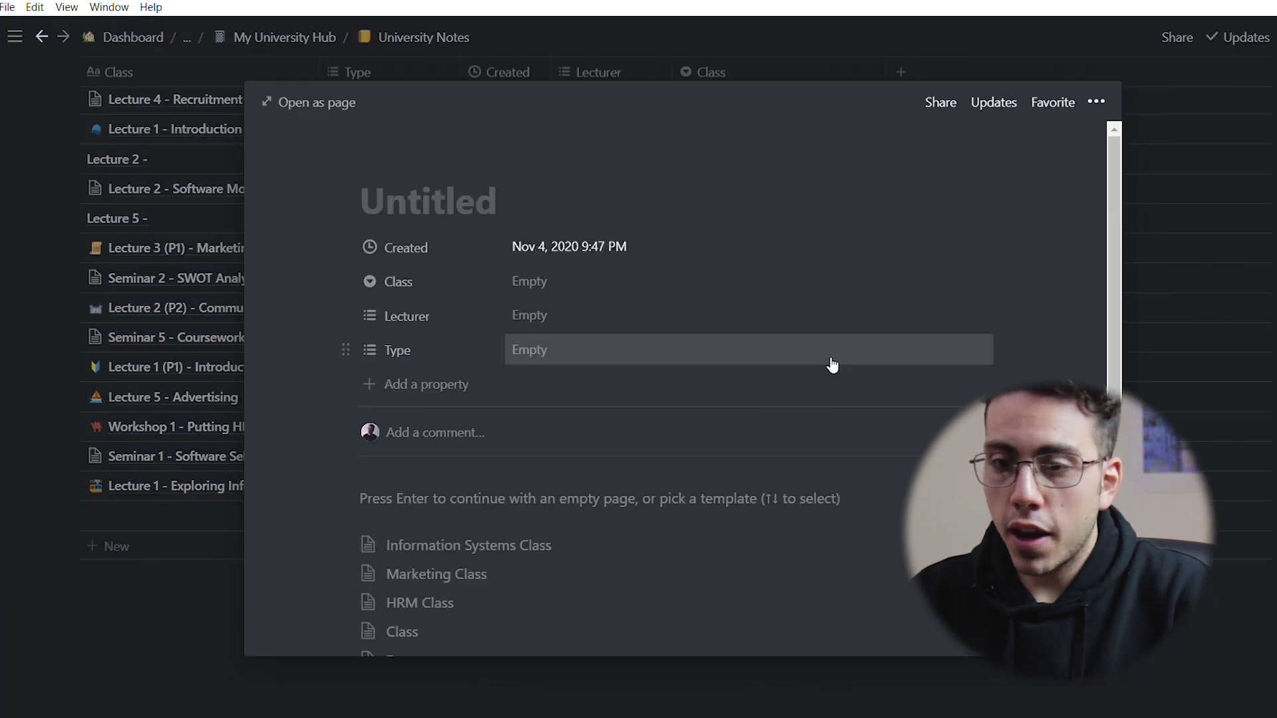
{"action": "scroll", "coordinate": [656, 397], "scroll_direction": "down", "scroll_amount": 3}
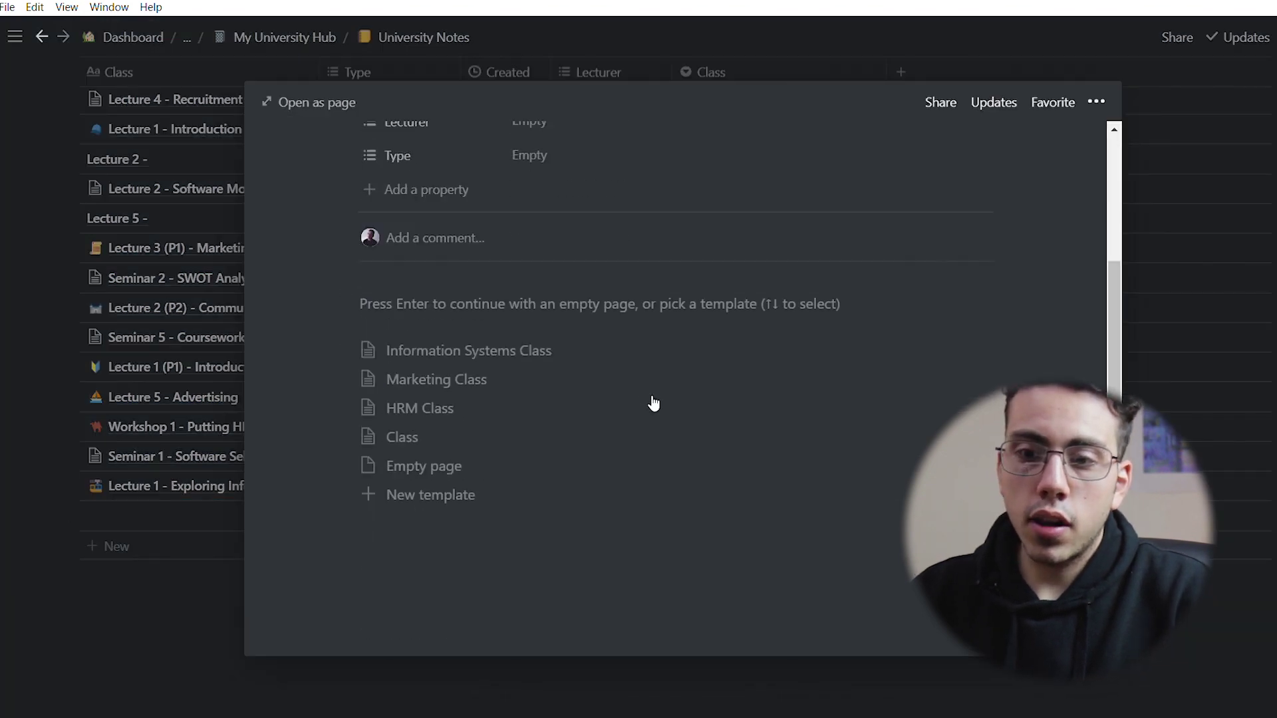
Step: Create an 'Example' template with Class Information Systems (NBS-5903A), leaving Lecturer empty
{"action": "left_click", "coordinate": [450, 494]}
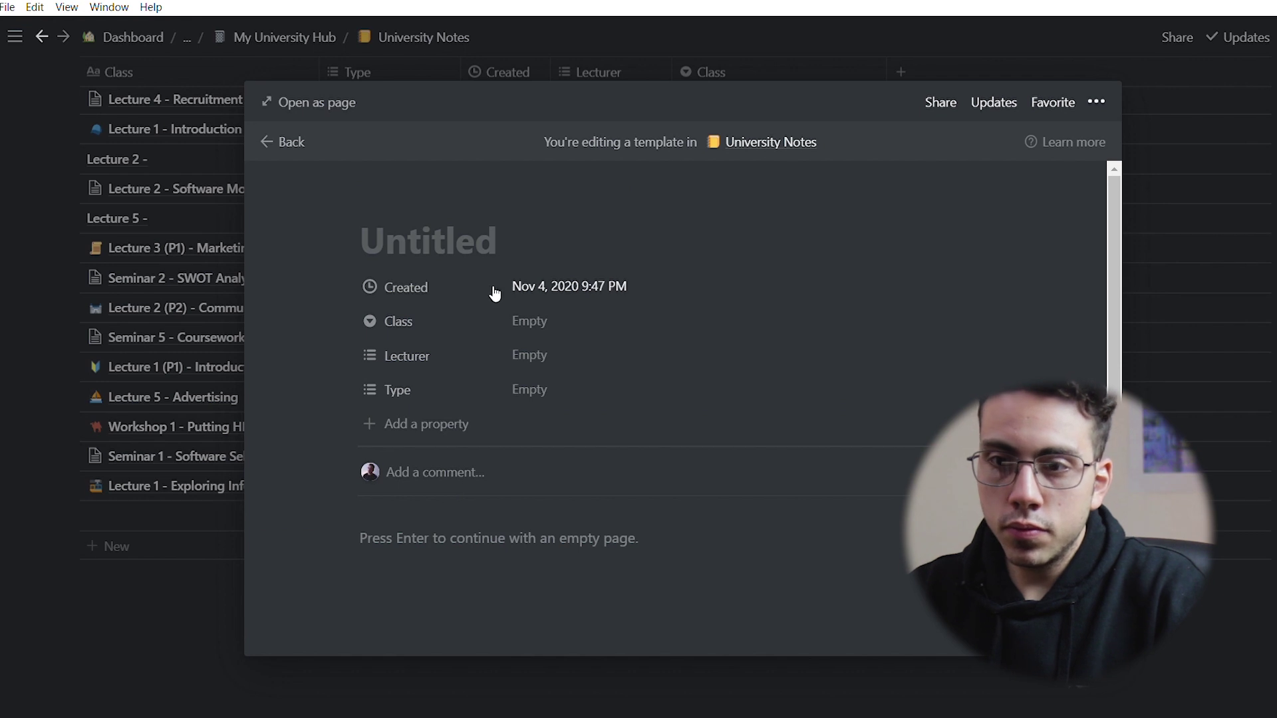
{"action": "type", "text": "Example"}
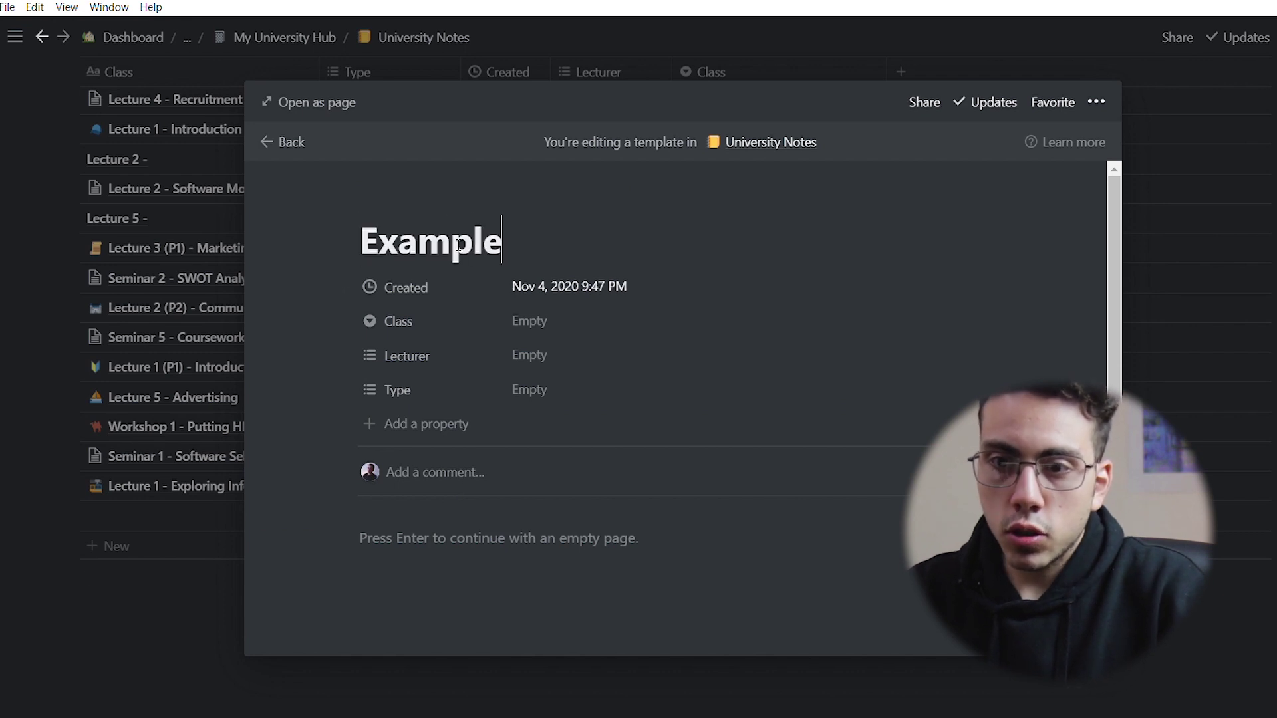
{"action": "left_click", "coordinate": [511, 326]}
{"action": "left_click", "coordinate": [612, 386]}
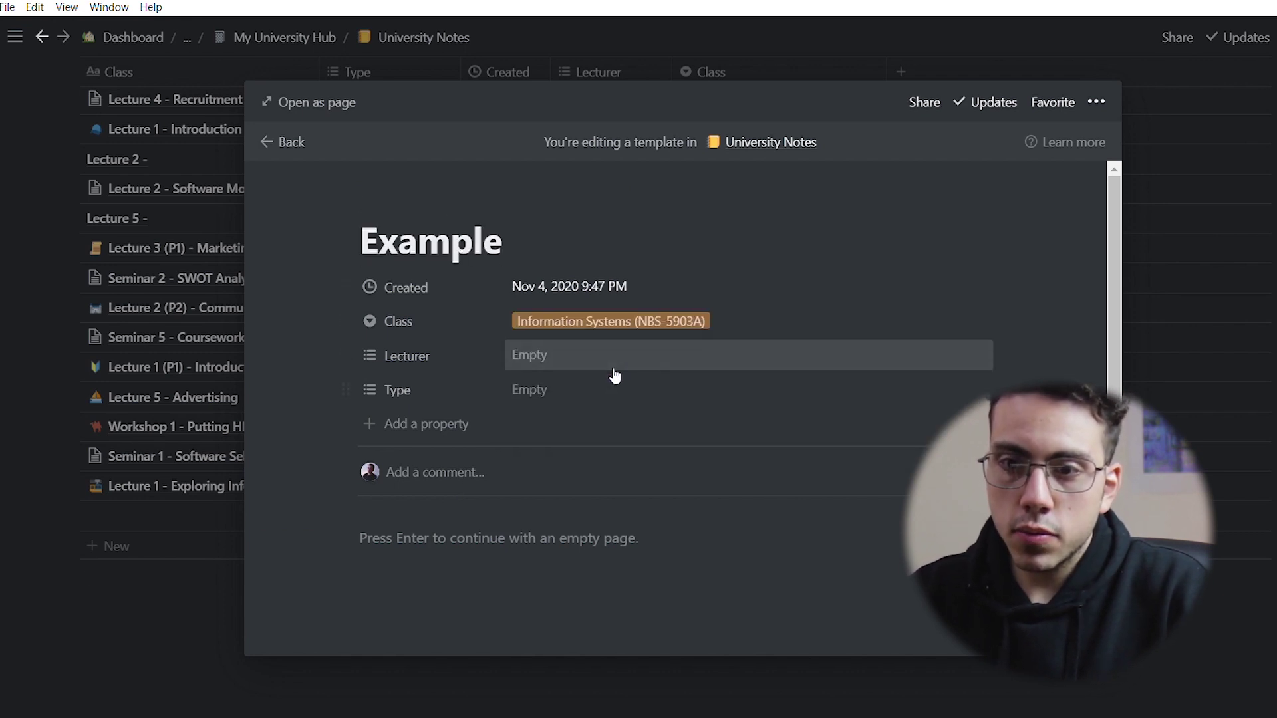
{"action": "left_click", "coordinate": [594, 365]}
{"action": "left_click", "coordinate": [318, 364]}
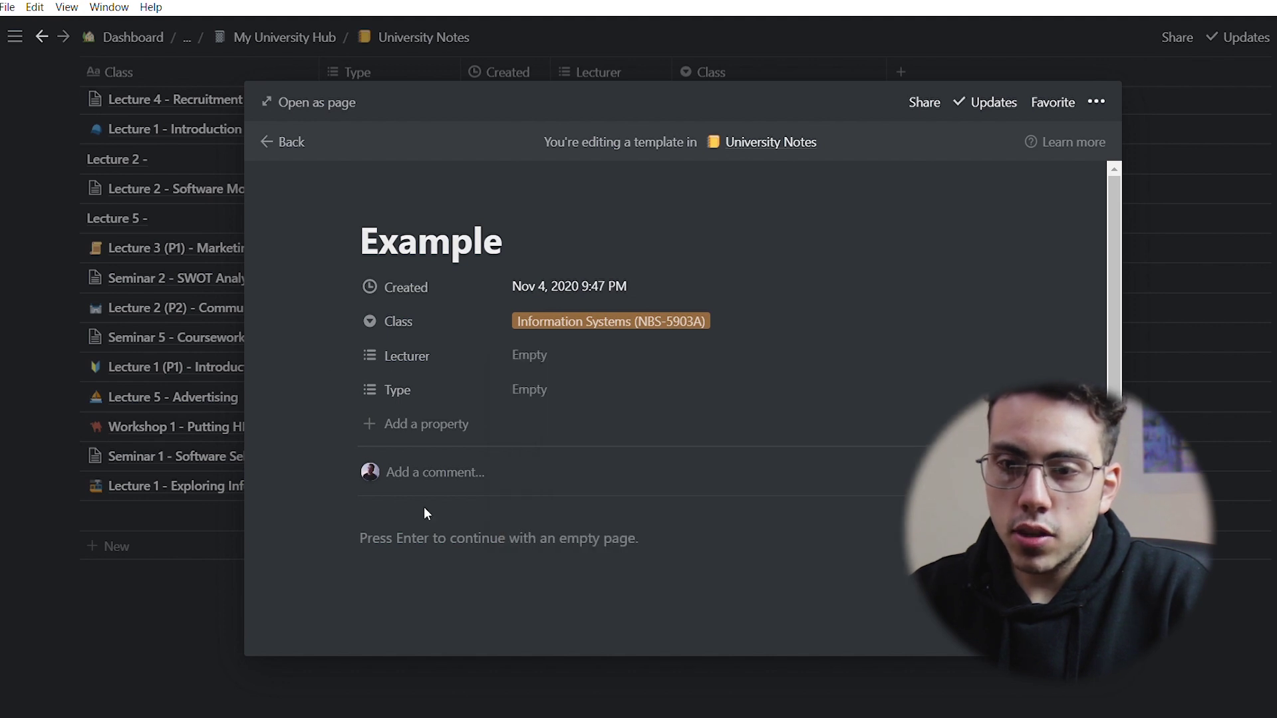
{"action": "scroll", "coordinate": [472, 565], "scroll_direction": "down", "scroll_amount": 1}
{"action": "left_click", "coordinate": [426, 509]}
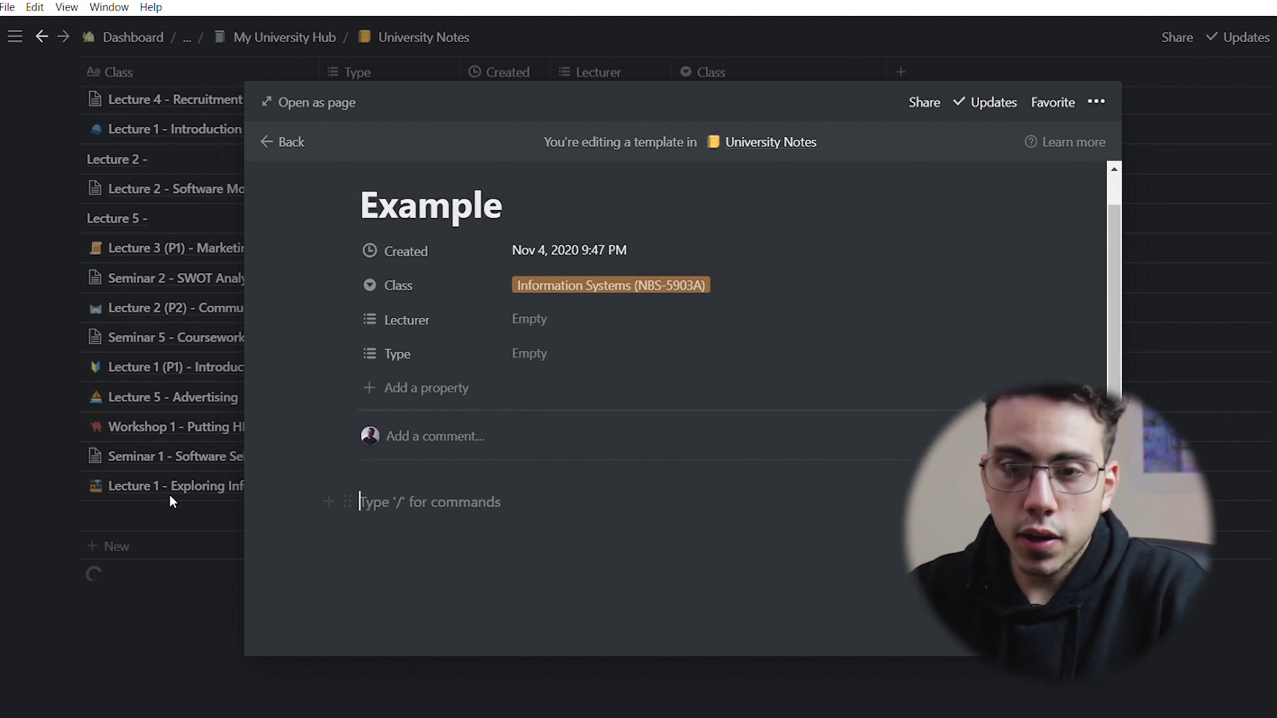
{"action": "left_click", "coordinate": [175, 471]}
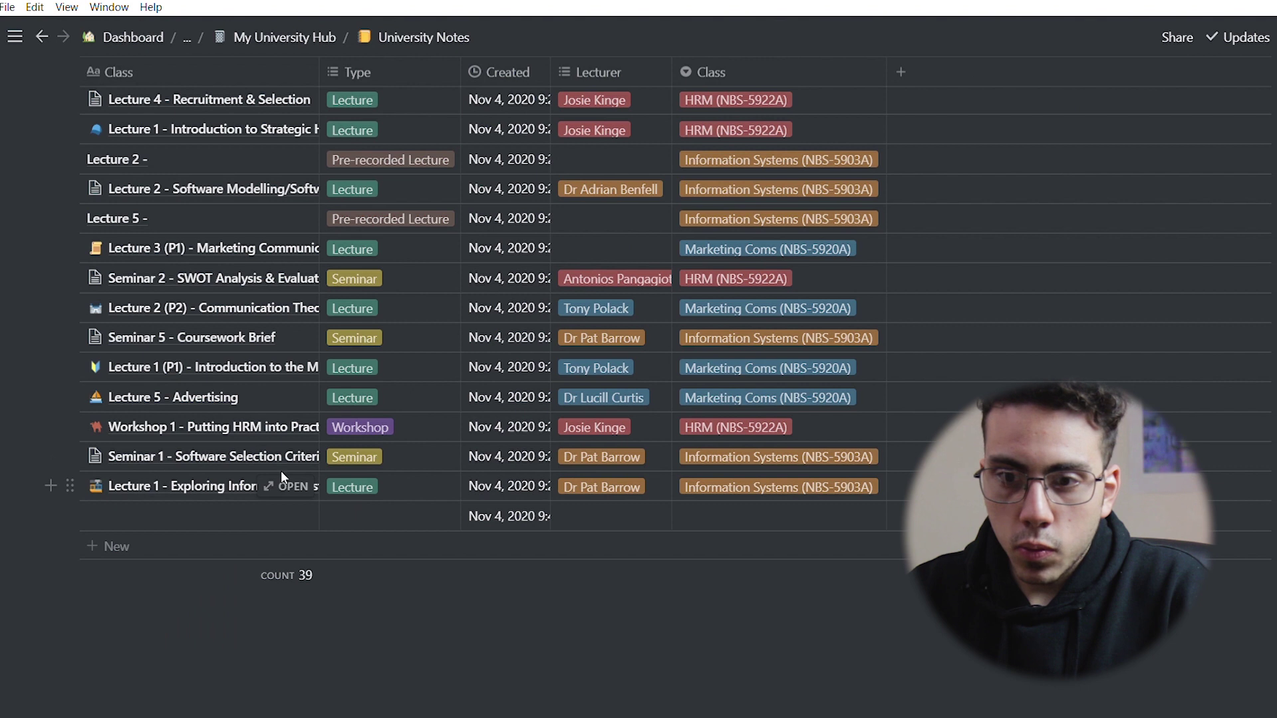
Step: Open the Example template and remove the empty line above the Process checklist
{"action": "scroll", "coordinate": [491, 413], "scroll_direction": "up", "scroll_amount": 5}
{"action": "scroll", "coordinate": [1184, 316], "scroll_direction": "up", "scroll_amount": 3}
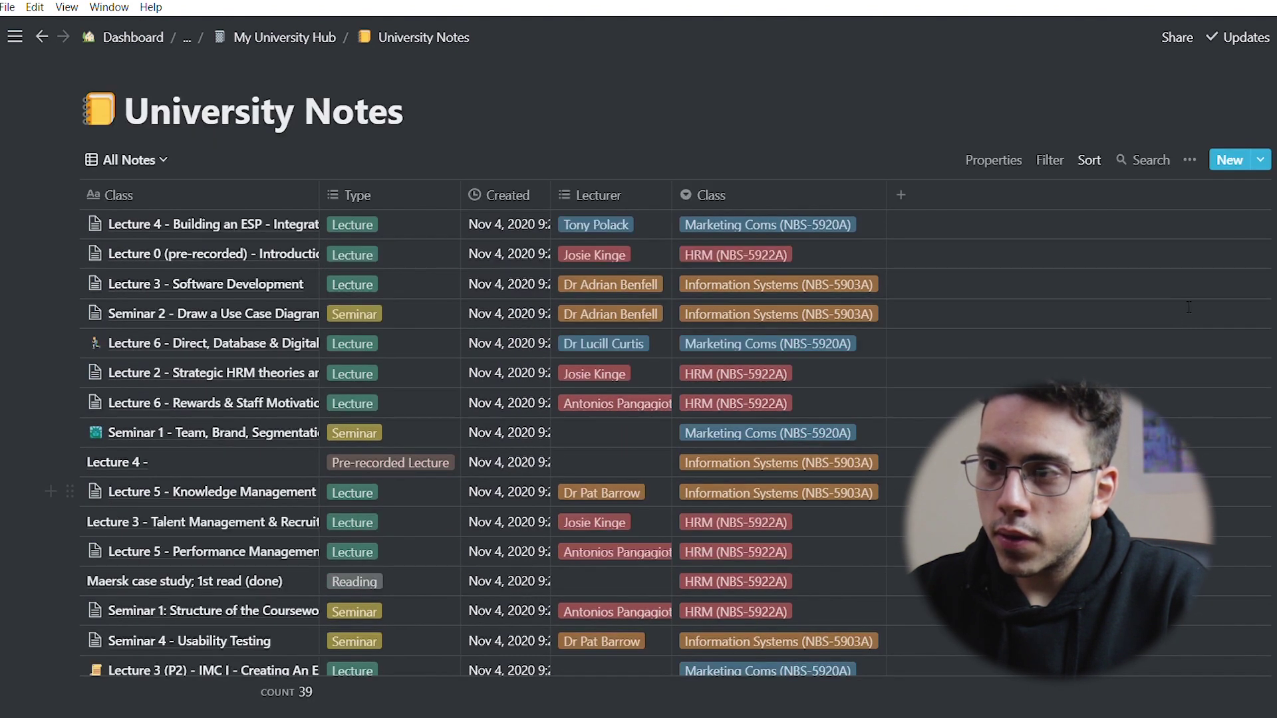
{"action": "left_click", "coordinate": [1260, 160]}
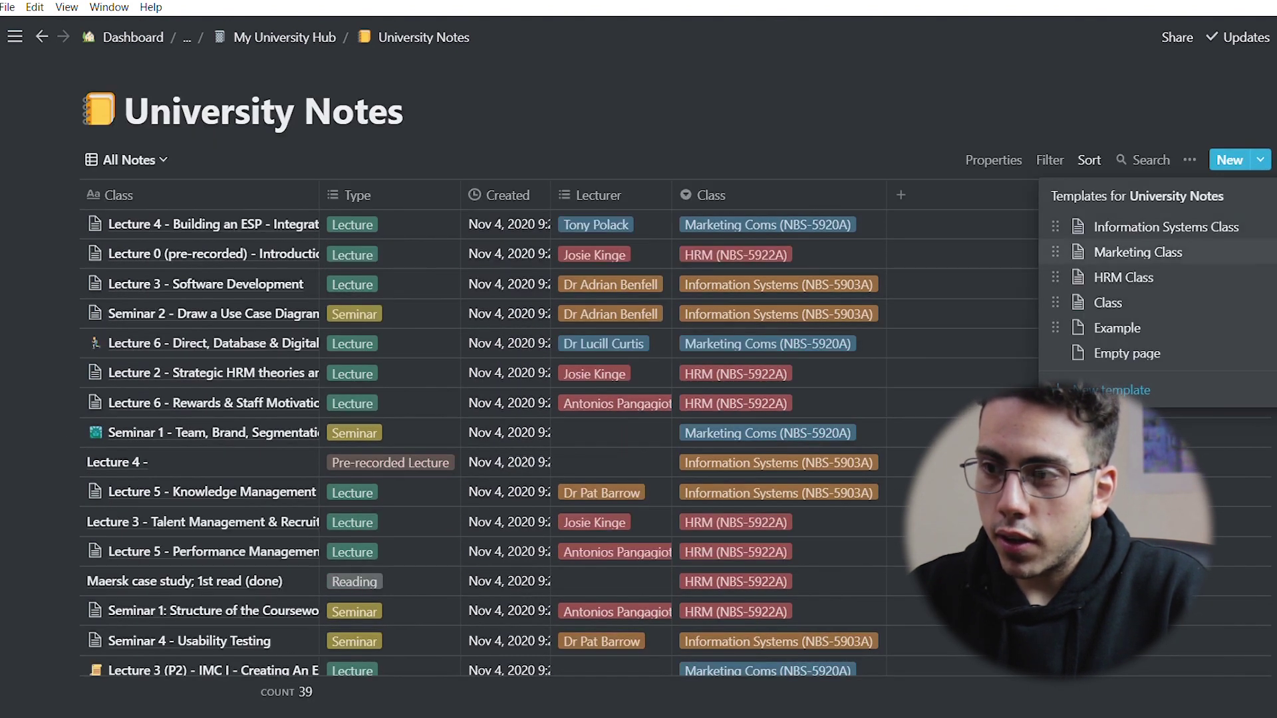
{"action": "left_click", "coordinate": [1131, 253]}
{"action": "left_click_drag", "start_coordinate": [825, 421], "coordinate": [419, 442]}
{"action": "scroll", "coordinate": [432, 293], "scroll_direction": "up", "scroll_amount": 3}
{"action": "key", "text": "BackSpace"}
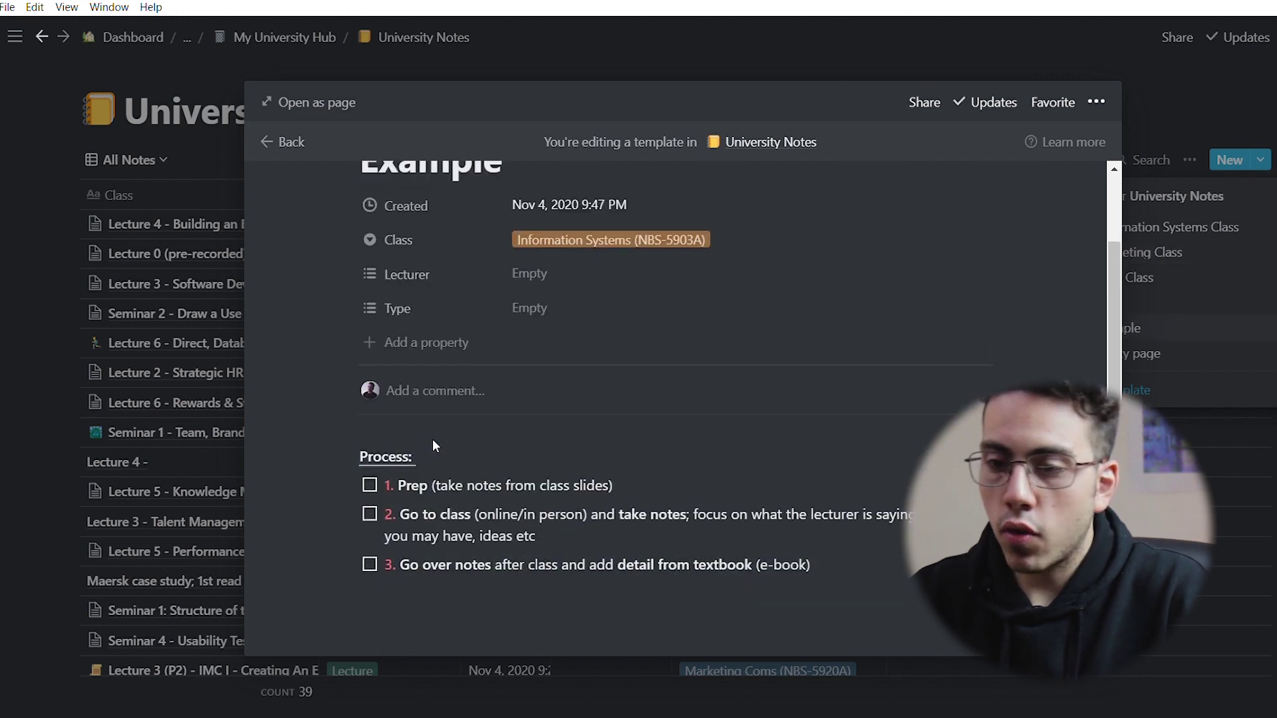
Step: Add a Heading 1 block below the Process checklist
{"action": "left_click", "coordinate": [829, 558]}
{"action": "key", "text": "Return"}
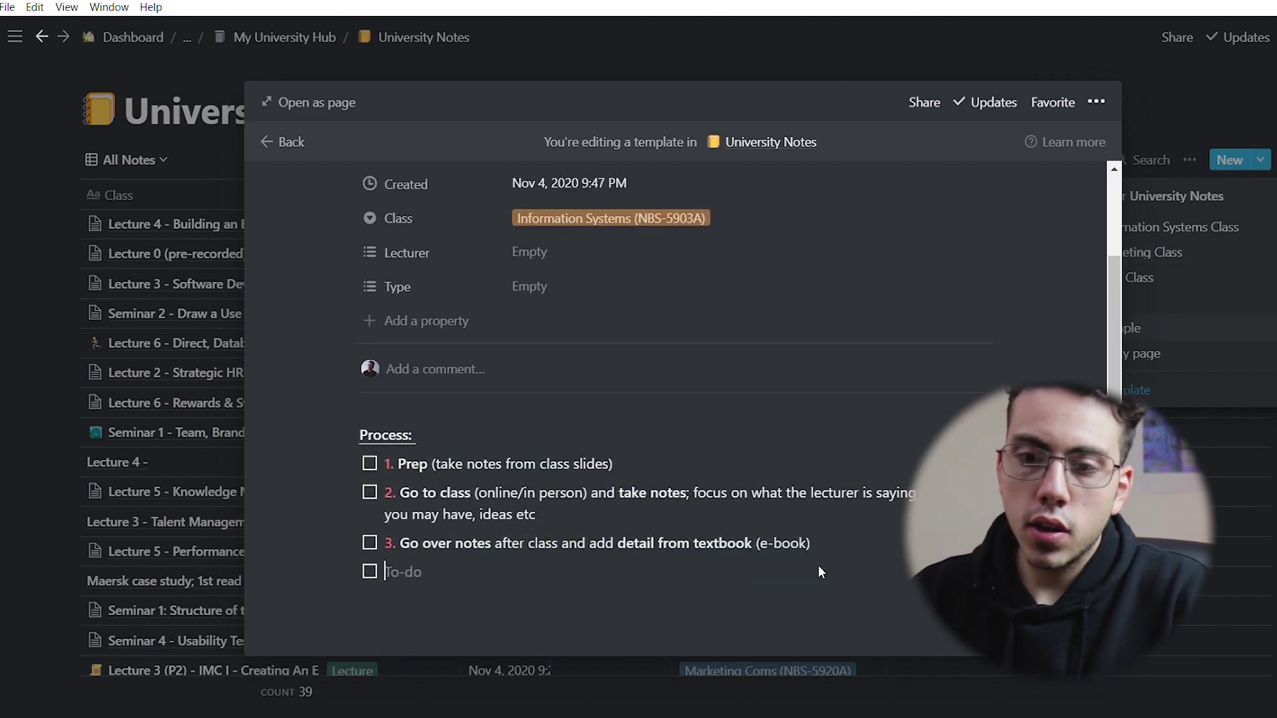
{"action": "key", "text": "BackSpace"}
{"action": "type", "text": "#"}
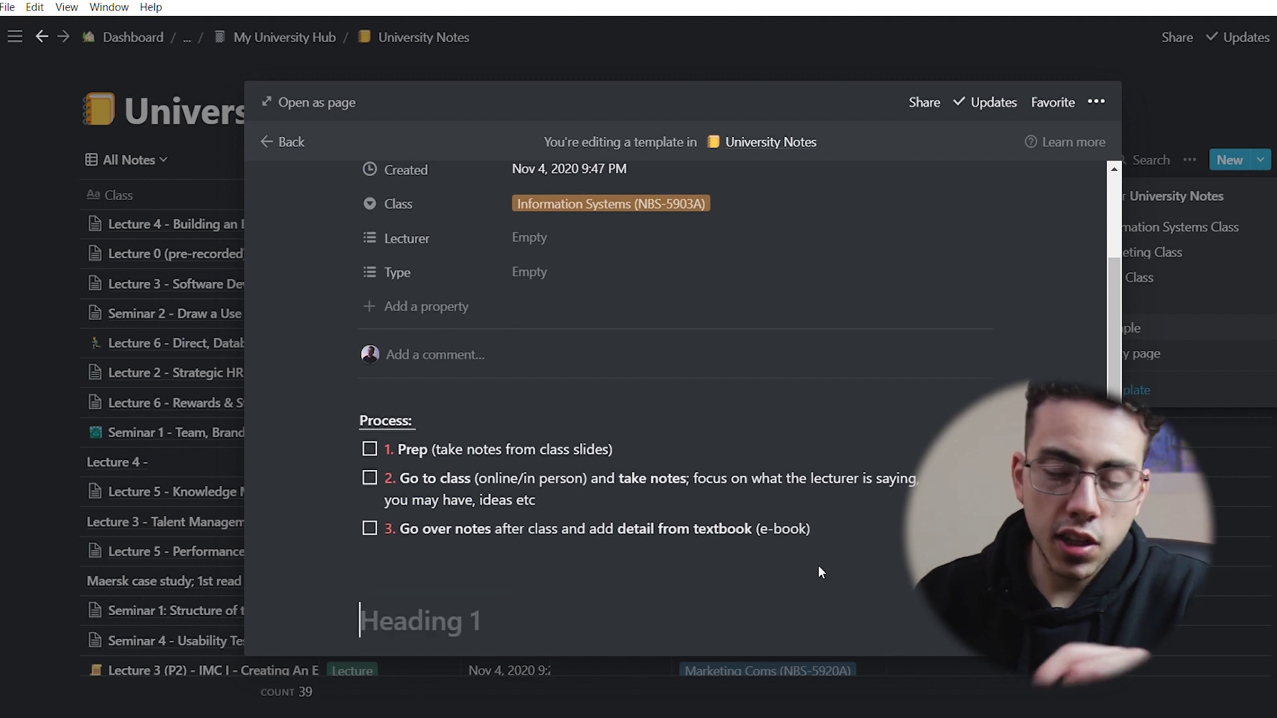
{"action": "left_click", "coordinate": [413, 500]}
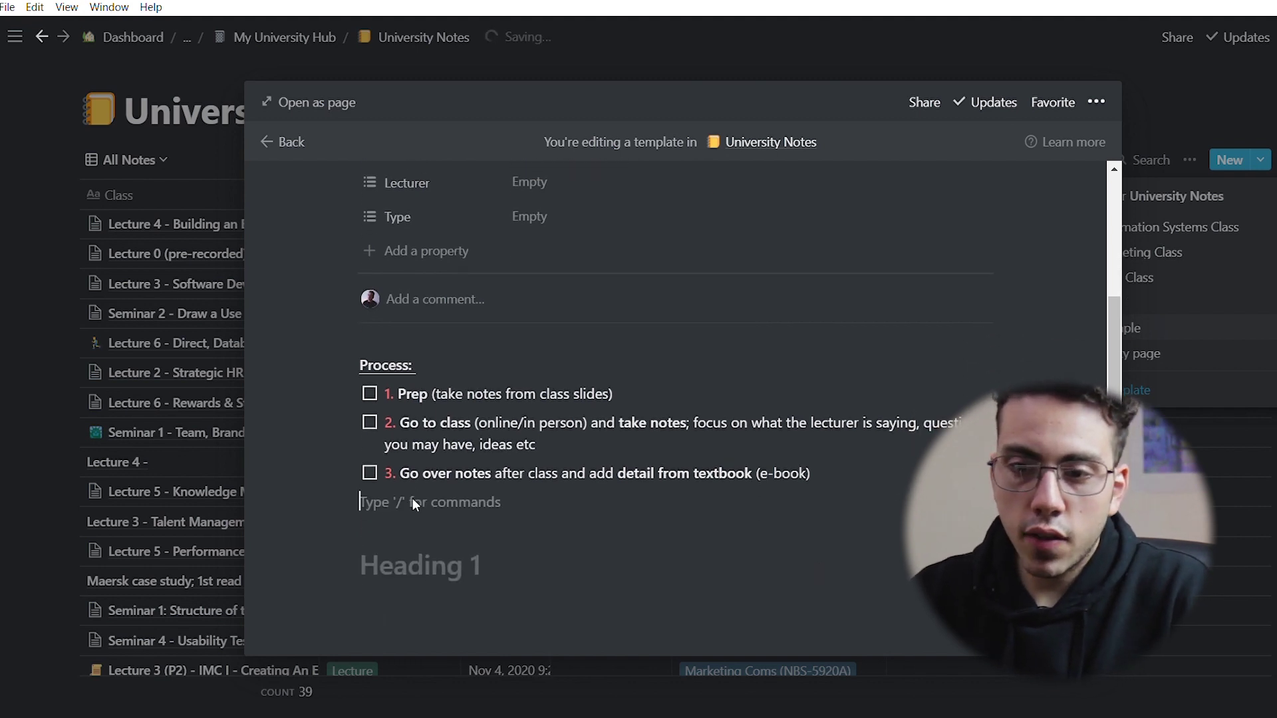
{"action": "left_click", "coordinate": [420, 598]}
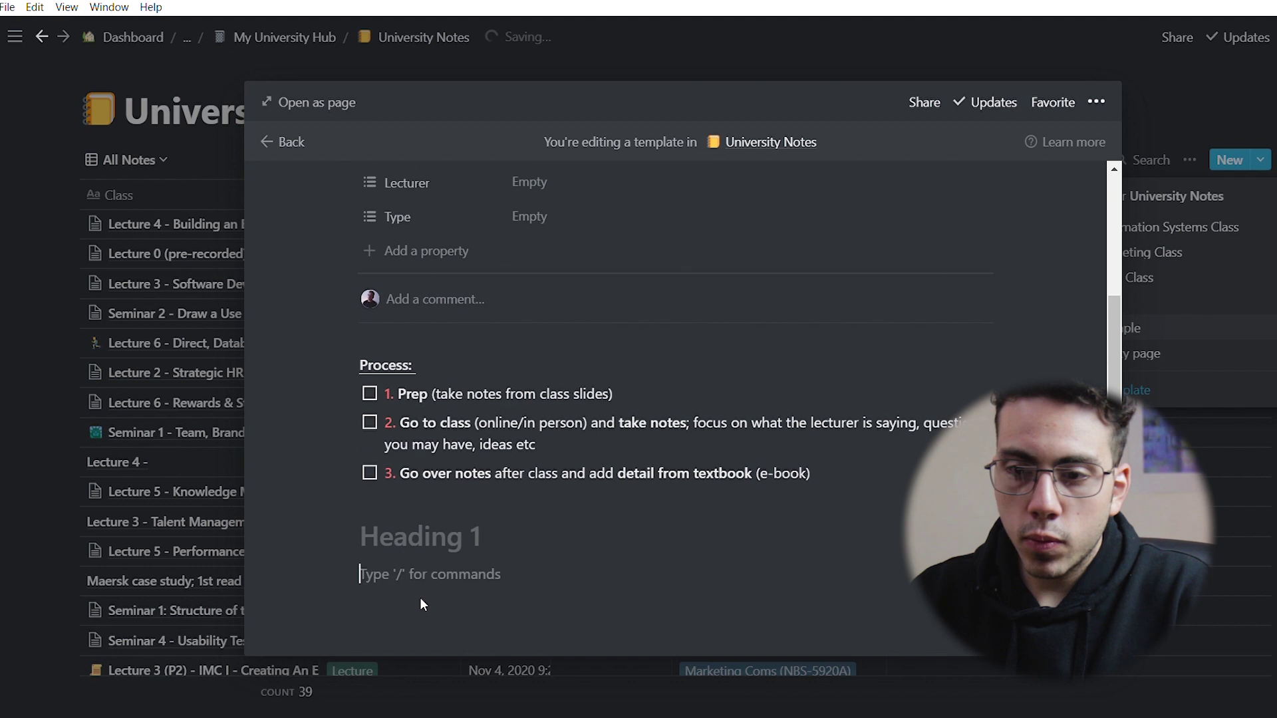
Step: Add an underlined 'Learning Objectives:' line followed by a bulleted list
{"action": "type", "text": "Le"}
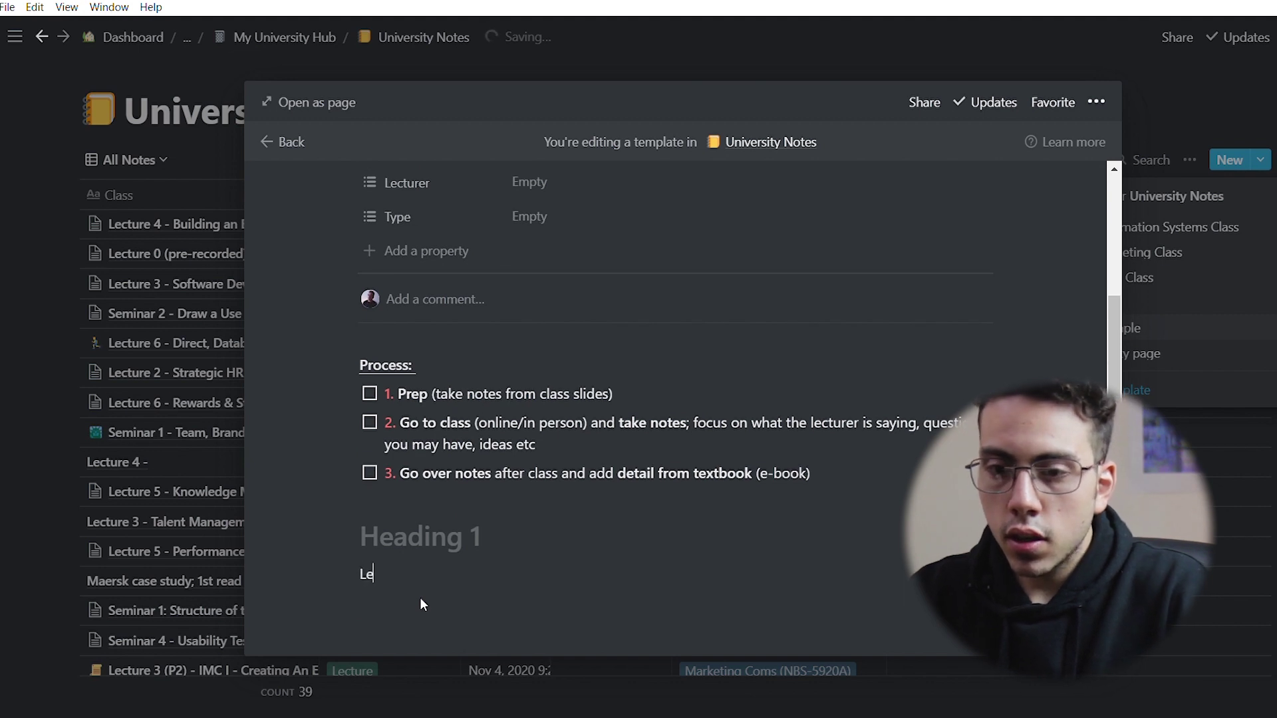
{"action": "type", "text": "arning Objectives:"}
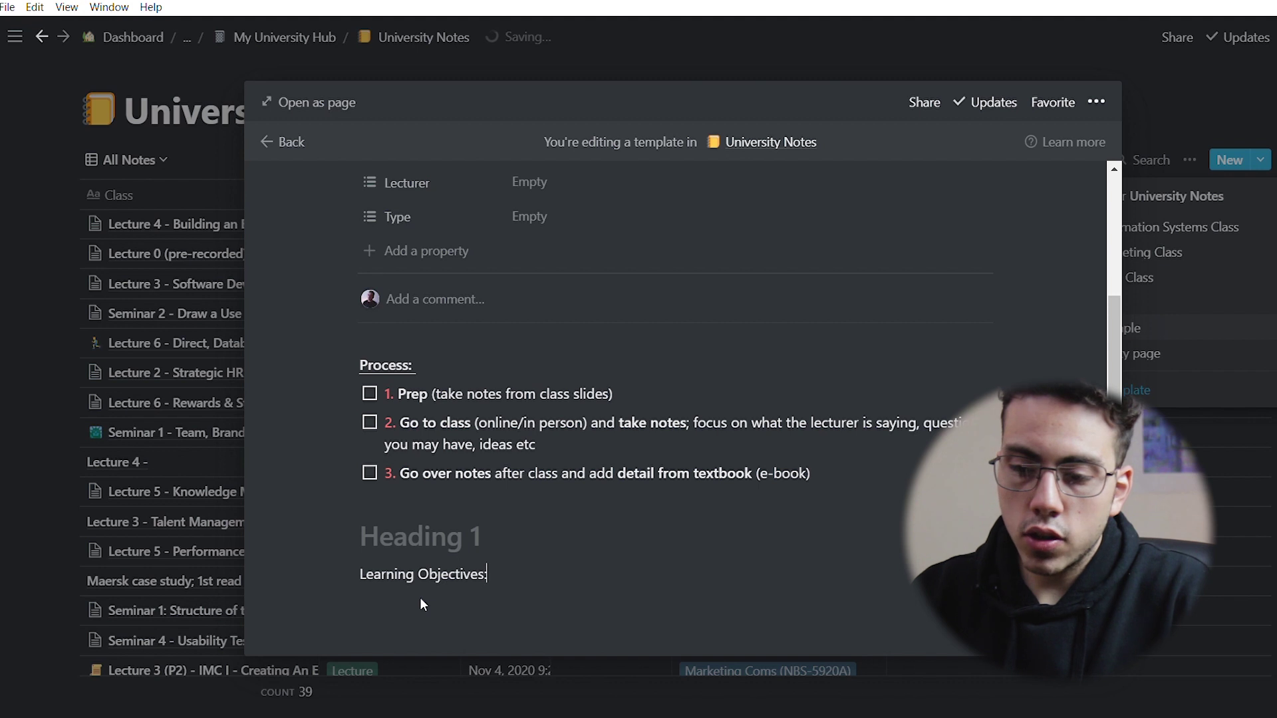
{"action": "key", "text": "shift+Home"}
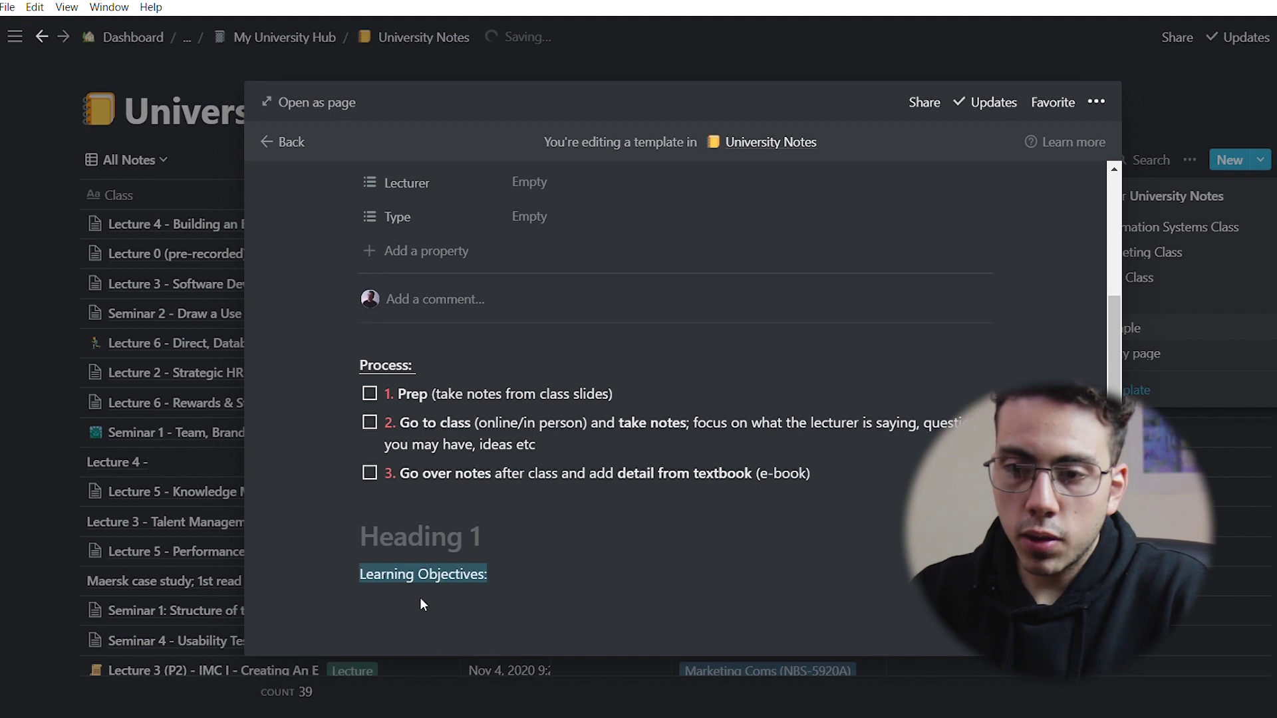
{"action": "key", "text": "ctrl+u"}
{"action": "key", "text": "Return"}
{"action": "type", "text": "-"}
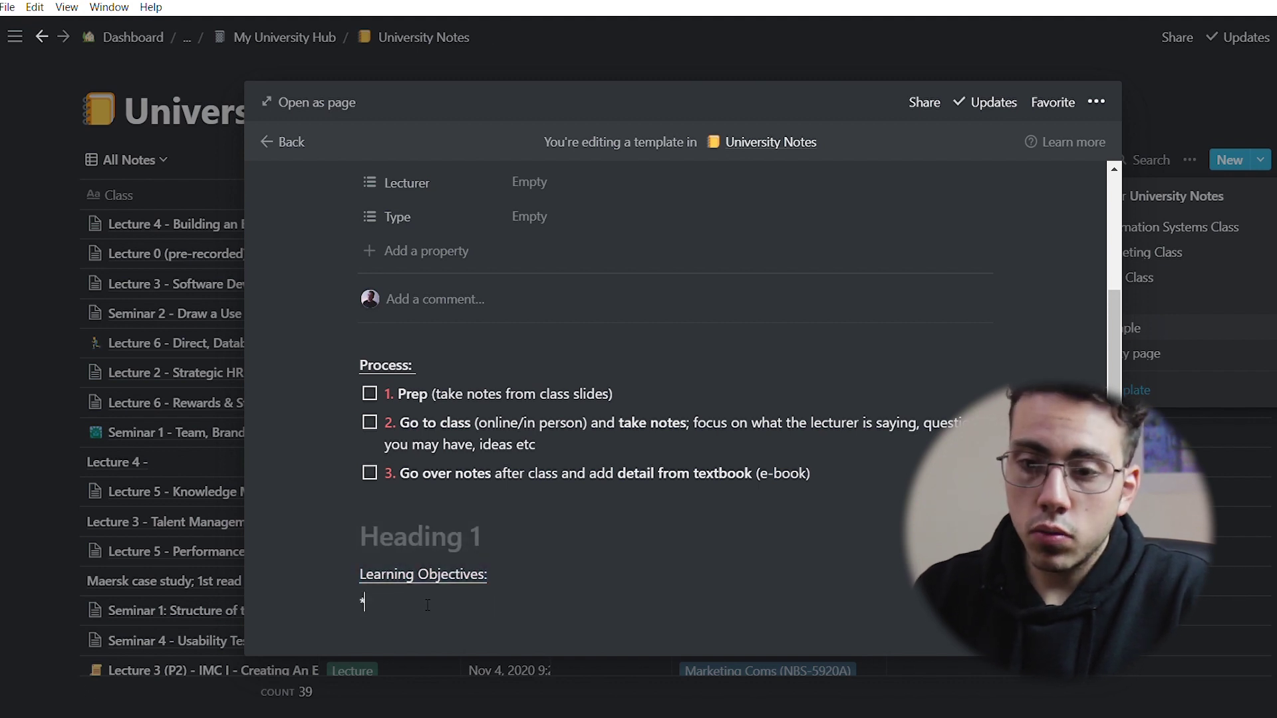
{"action": "key", "text": "BackSpace"}
{"action": "type", "text": "-"}
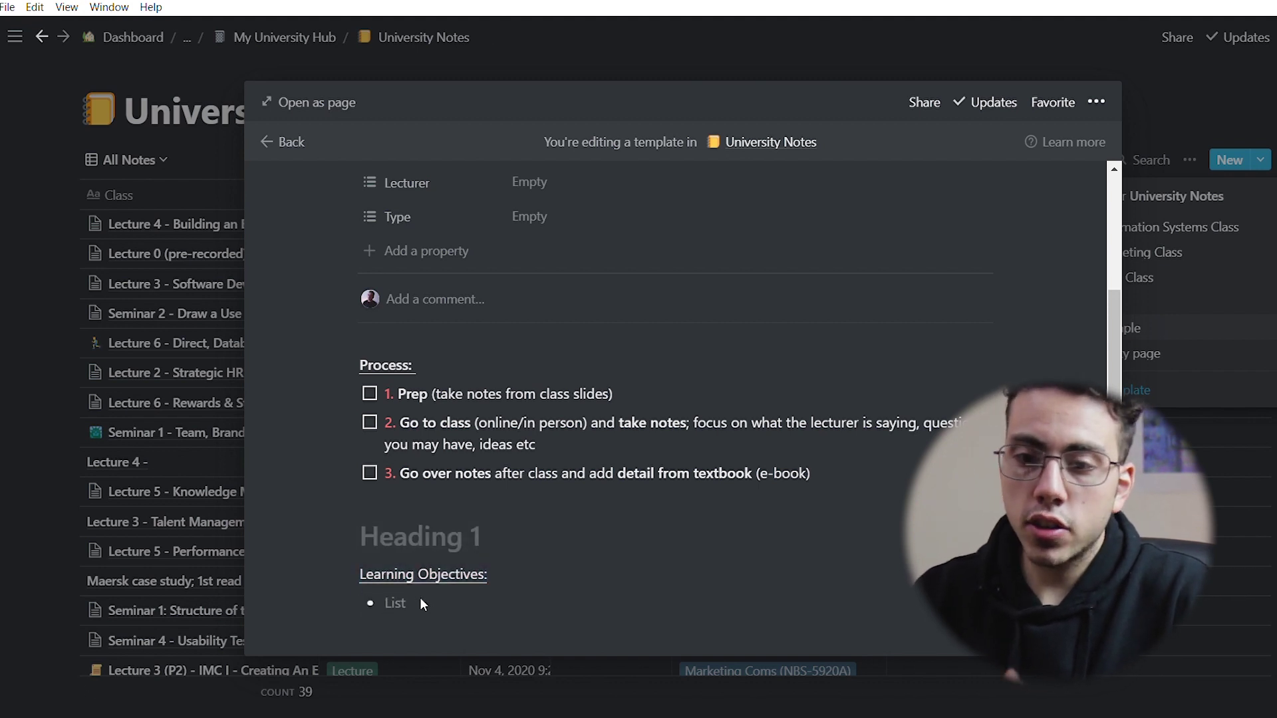
{"action": "scroll", "coordinate": [420, 602], "scroll_direction": "down", "scroll_amount": 1}
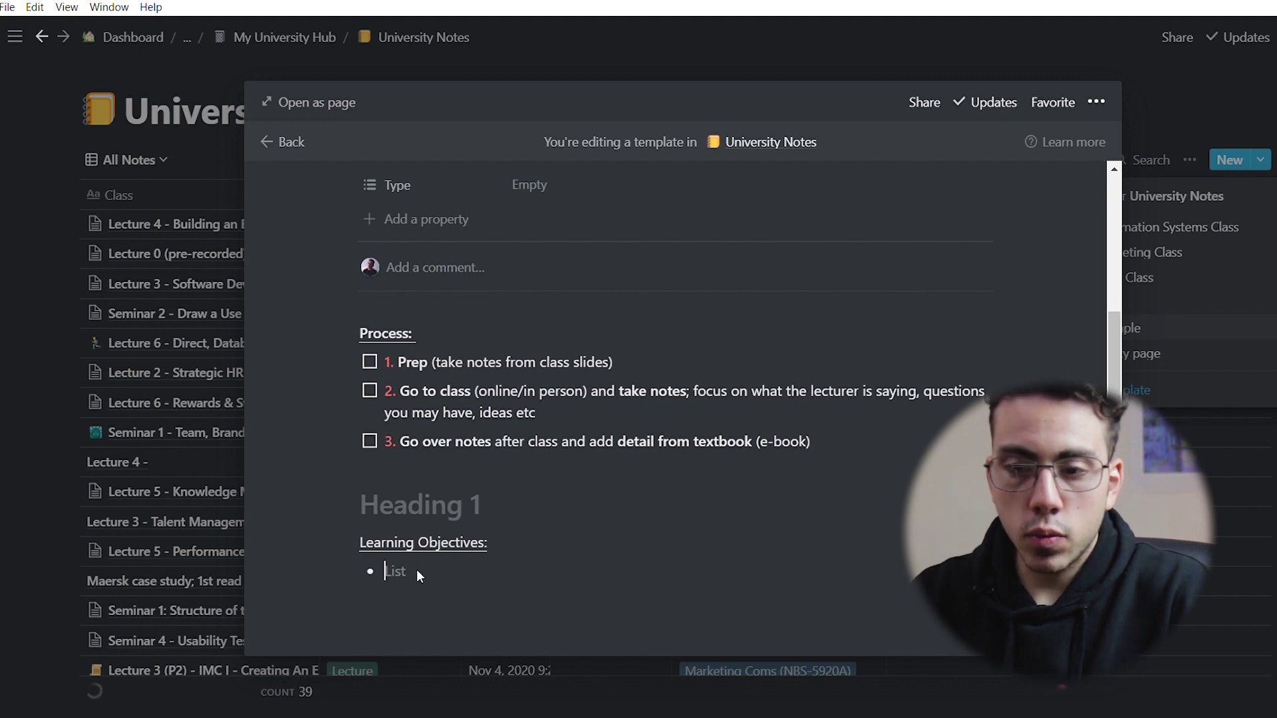
Step: Add a Heading 2 block below the bullet list and close the template editor
{"action": "left_click", "coordinate": [384, 617]}
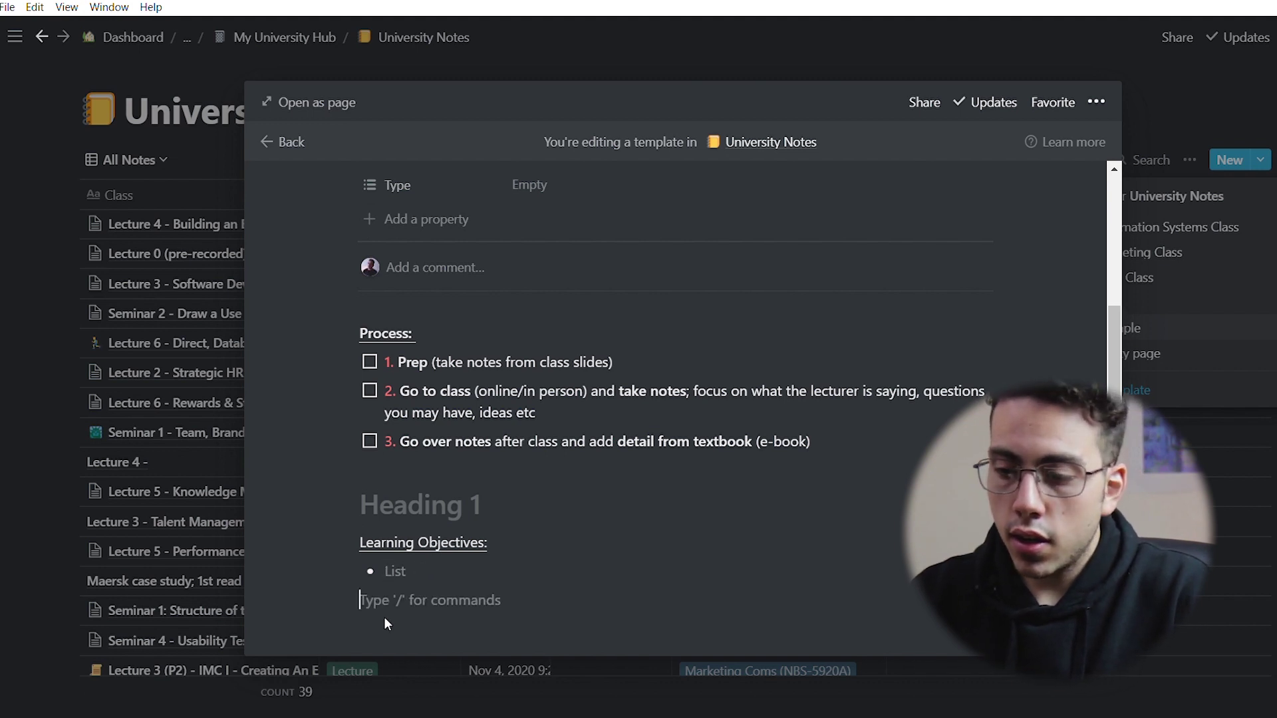
{"action": "scroll", "coordinate": [385, 617], "scroll_direction": "down", "scroll_amount": 1}
{"action": "type", "text": "##"}
{"action": "scroll", "coordinate": [385, 616], "scroll_direction": "down", "scroll_amount": 1}
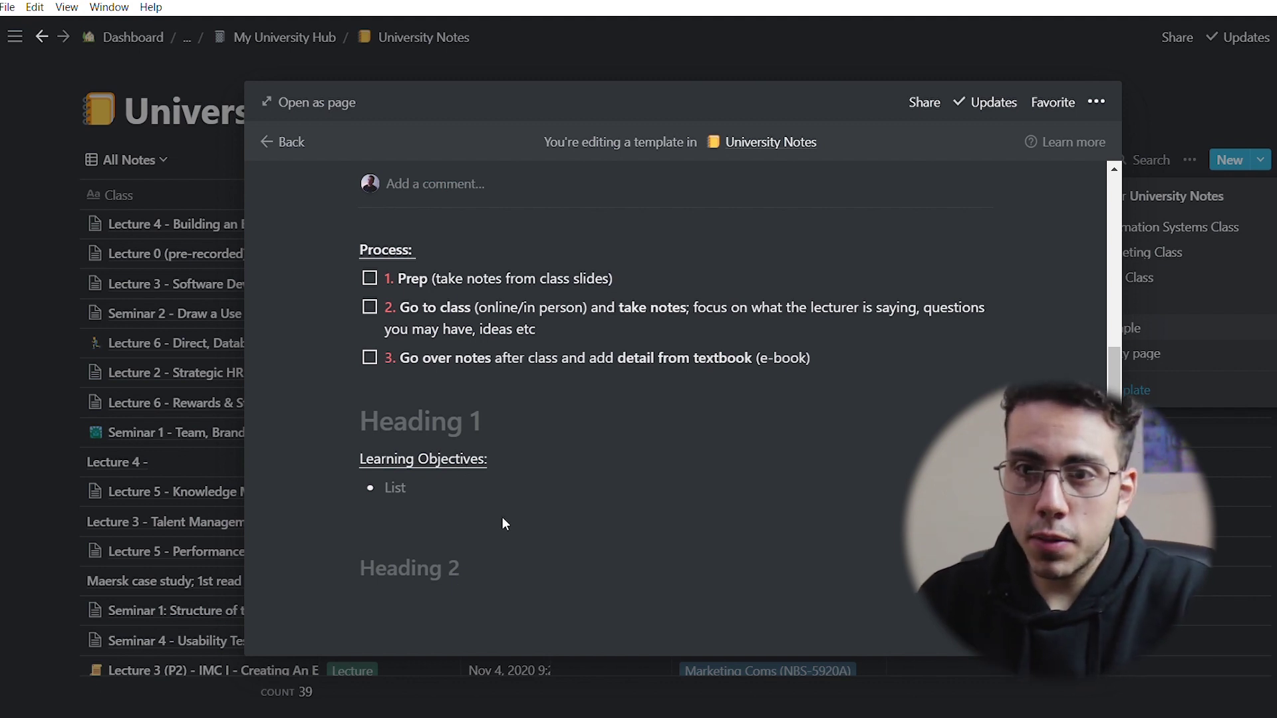
{"action": "left_click", "coordinate": [273, 133]}
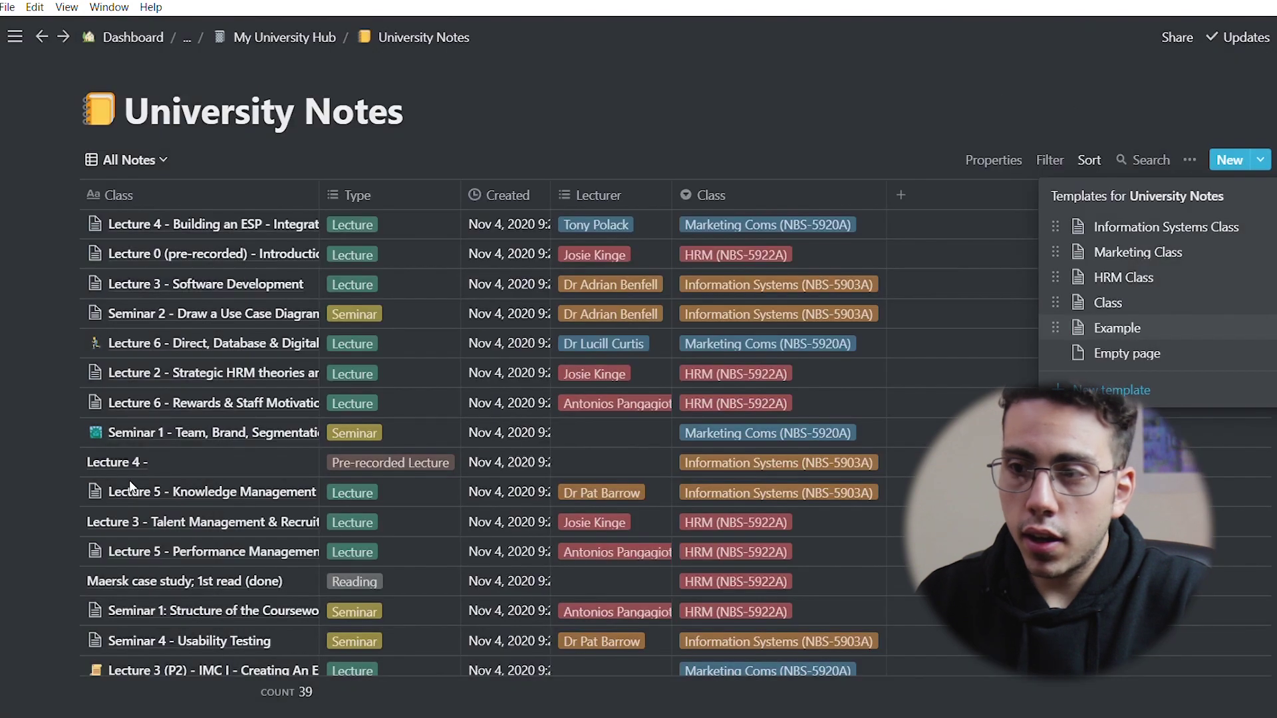
Step: Create a new University Notes page using the Example template
{"action": "left_click", "coordinate": [63, 466]}
{"action": "scroll", "coordinate": [823, 245], "scroll_direction": "down", "scroll_amount": 5}
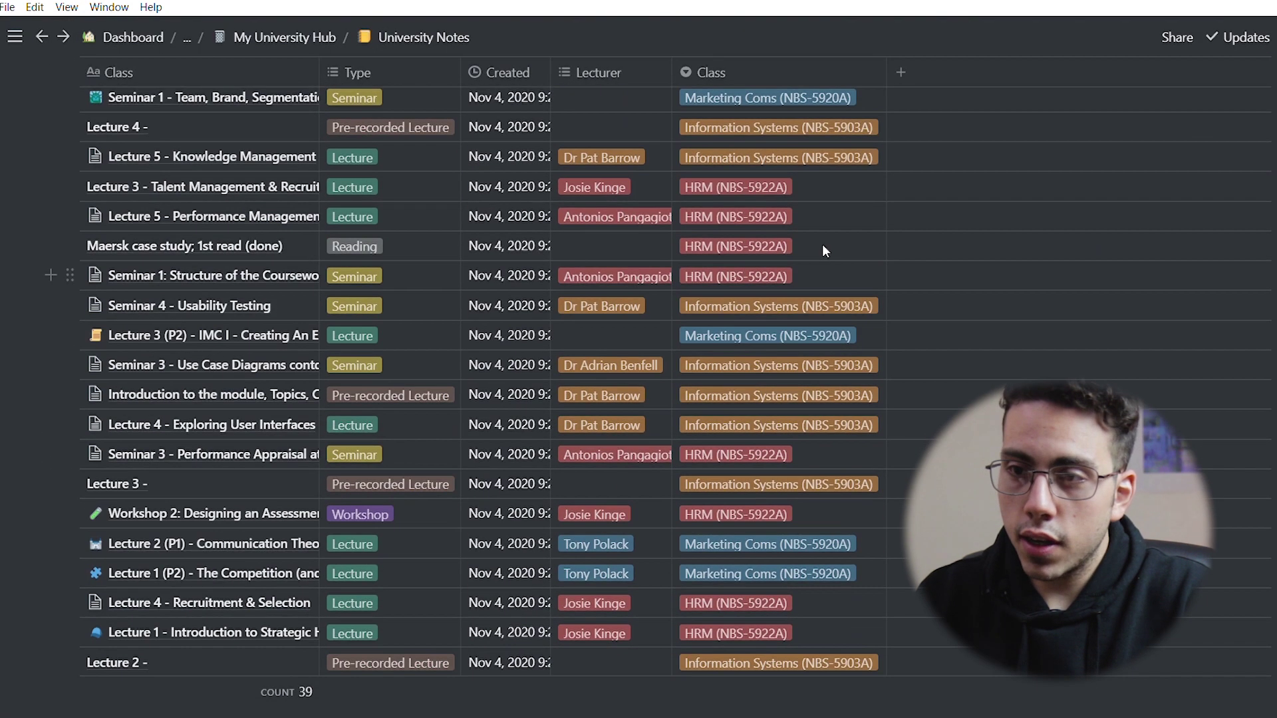
{"action": "scroll", "coordinate": [822, 245], "scroll_direction": "up", "scroll_amount": 5}
{"action": "left_click", "coordinate": [1230, 160]}
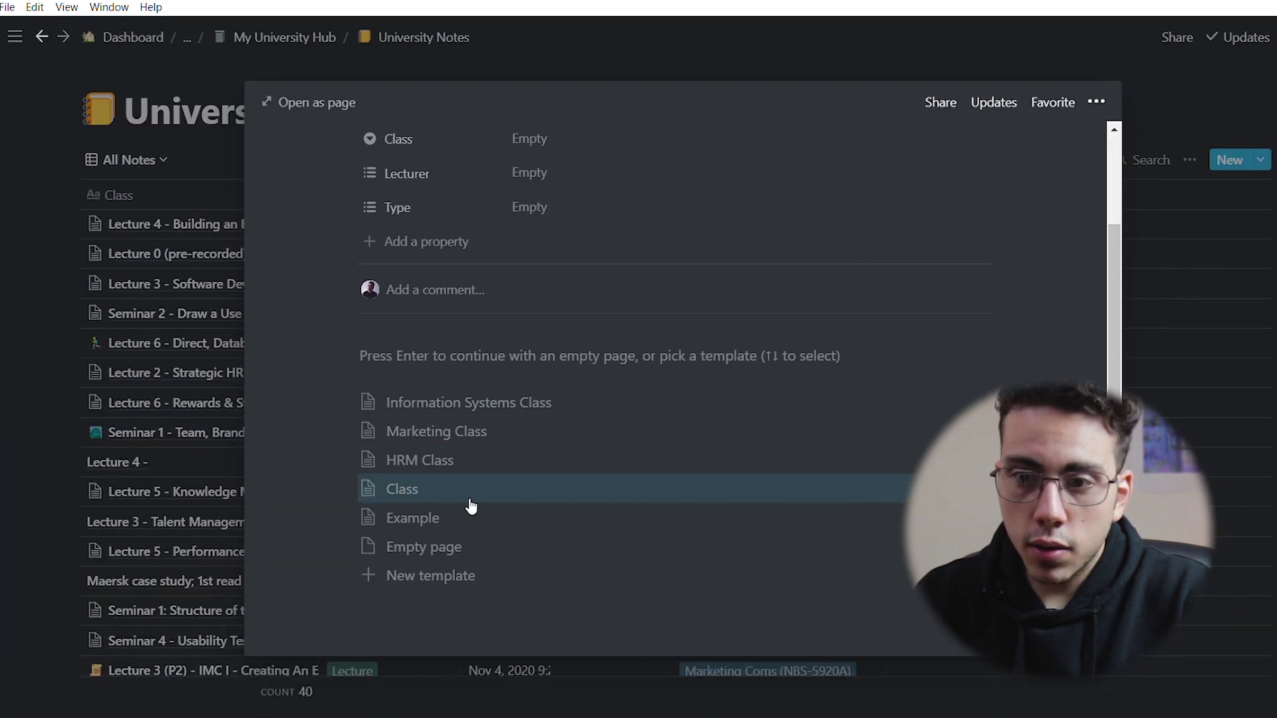
{"action": "left_click", "coordinate": [474, 520]}
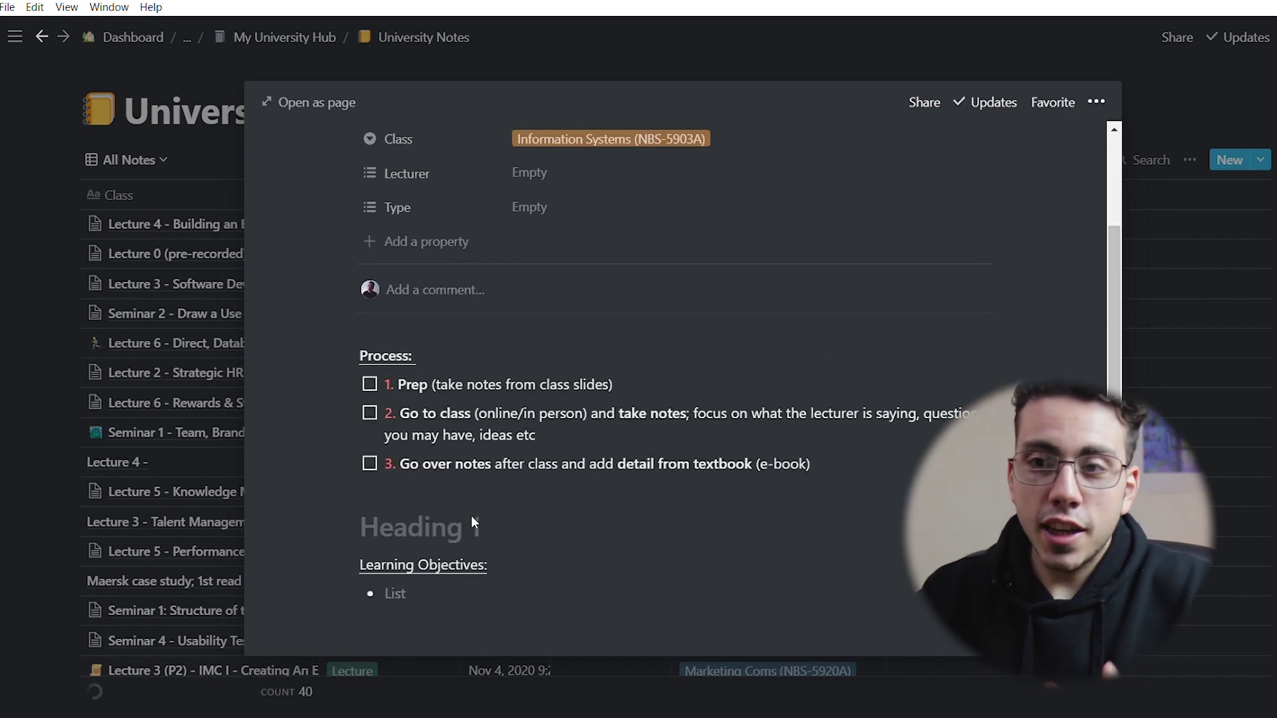
{"action": "scroll", "coordinate": [471, 517], "scroll_direction": "up", "scroll_amount": 2}
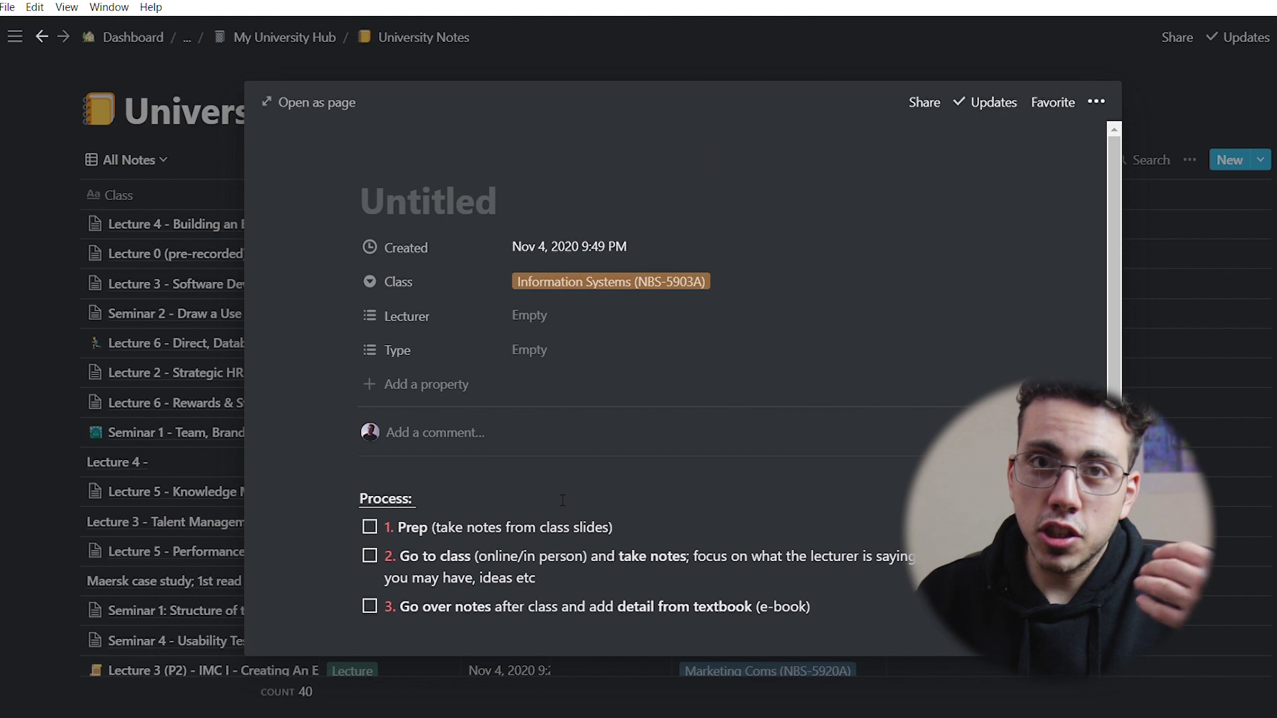